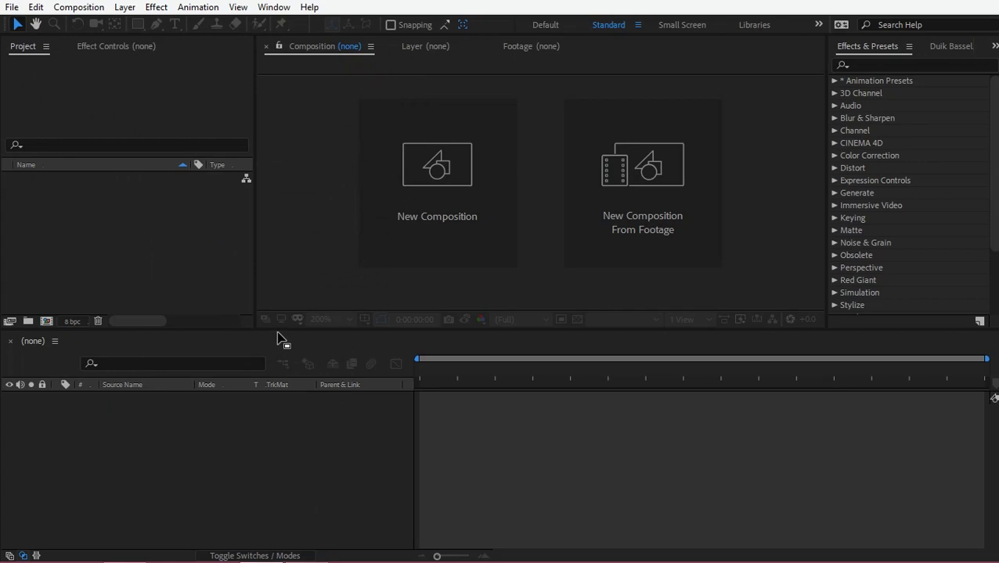
Bring the Duik Bassel.2 panel to the front and check its entry among the available script panels.
click(279, 331)
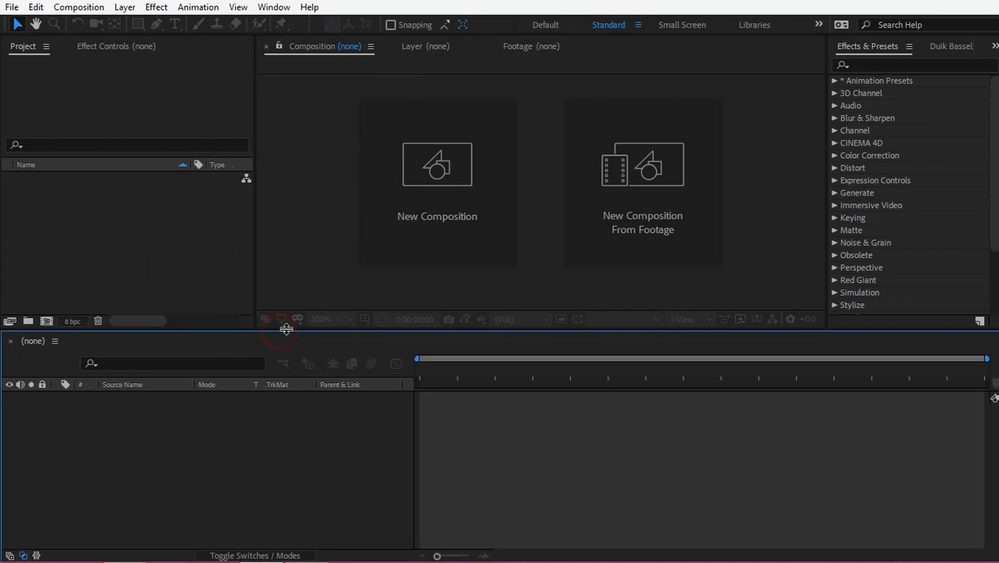
mouse_move(295, 329)
mouse_down()
mouse_move(295, 346)
mouse_move(306, 332)
mouse_up()
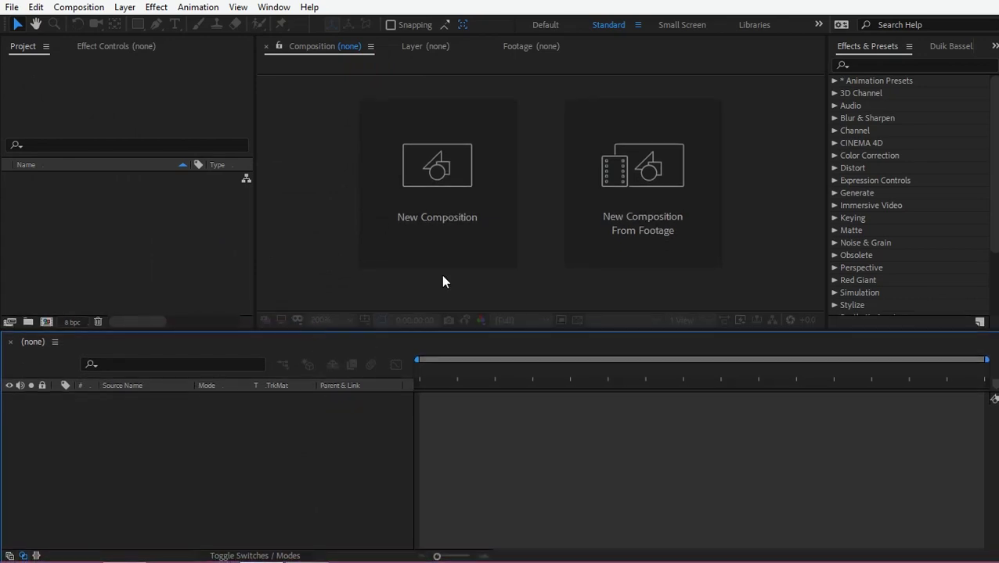
click(934, 47)
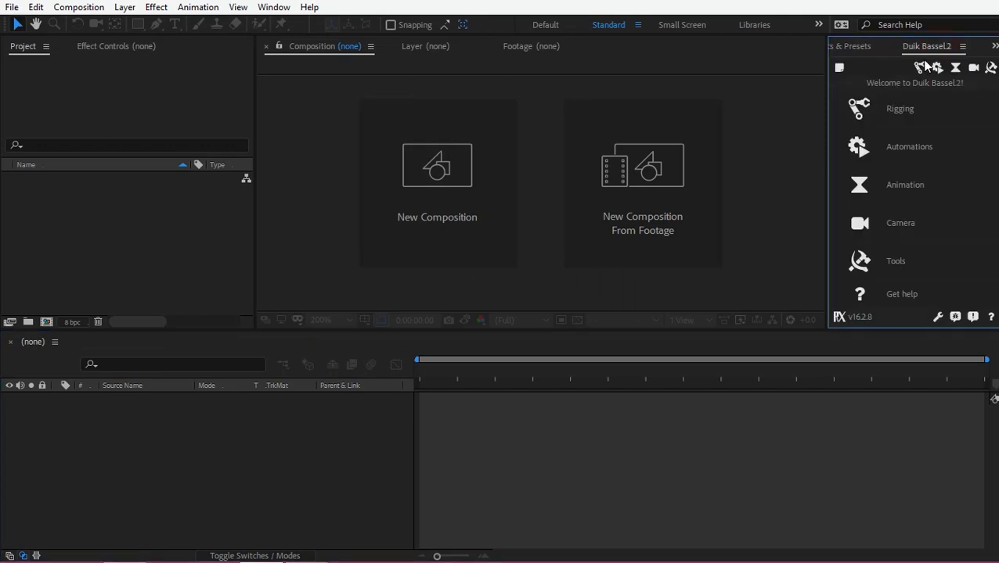
click(269, 8)
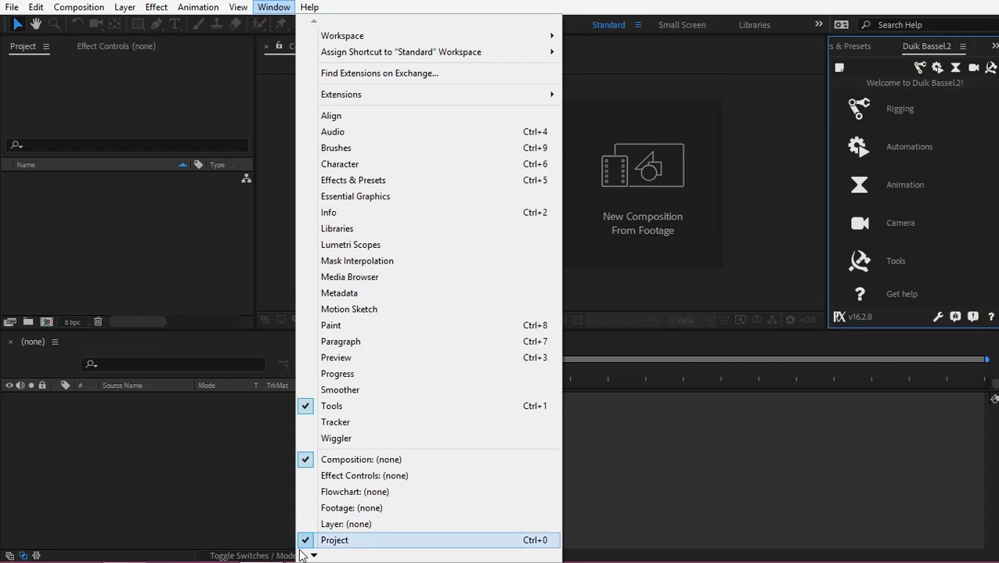
mouse_move(313, 556)
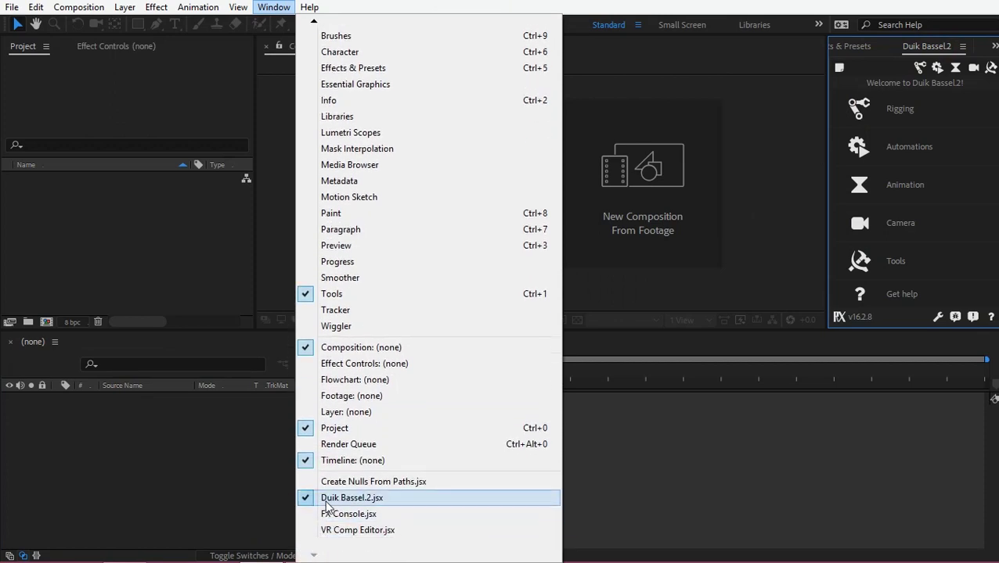
click(244, 488)
mouse_move(419, 331)
mouse_down()
mouse_move(418, 353)
mouse_move(418, 335)
mouse_up()
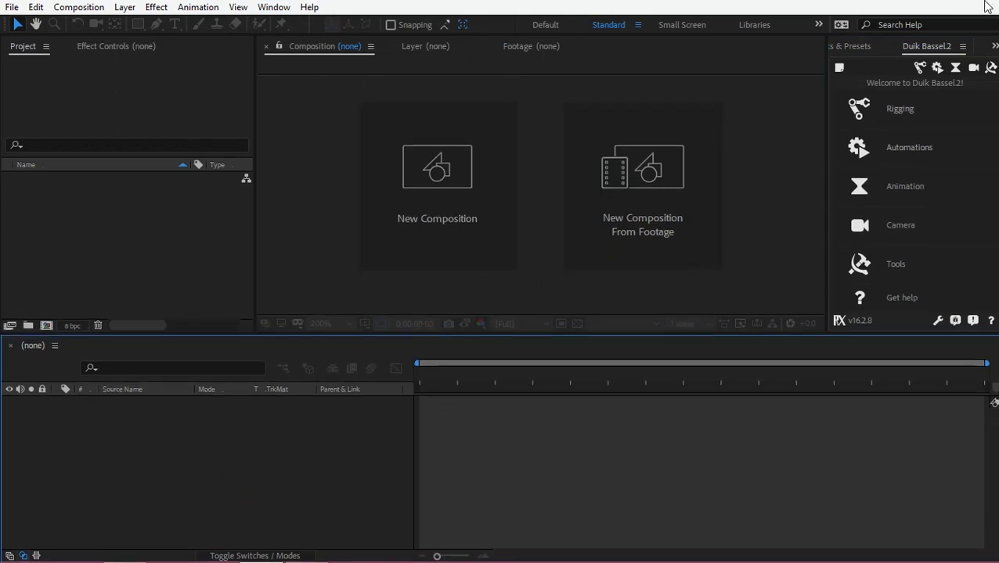
Dock the Duik Bassel.2 panel as a full-height column beside the composition viewer and timeline, and adjust its width.
drag(928, 50, 995, 118)
drag(393, 47, 583, 51)
drag(507, 91, 817, 98)
click(928, 48)
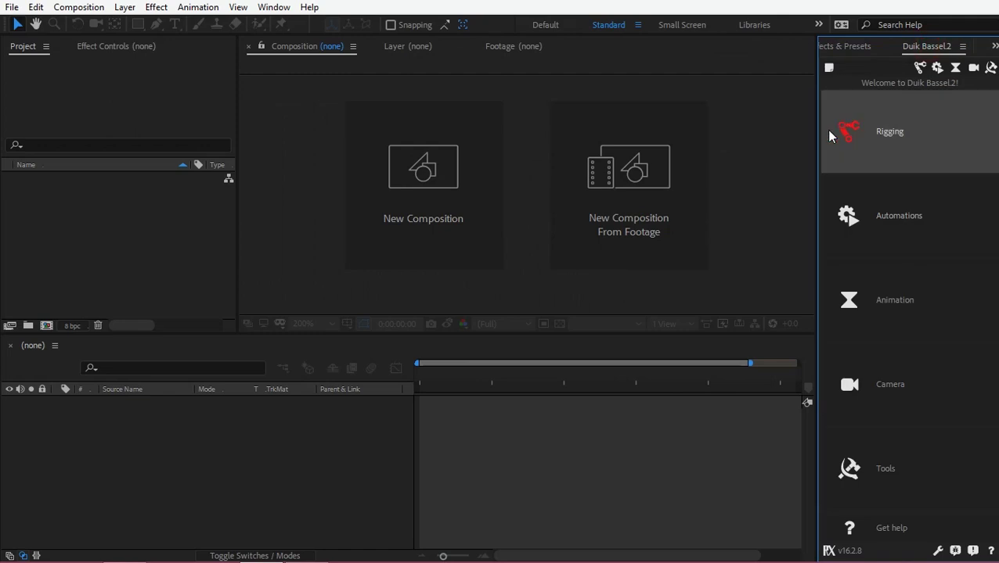
drag(818, 145, 820, 157)
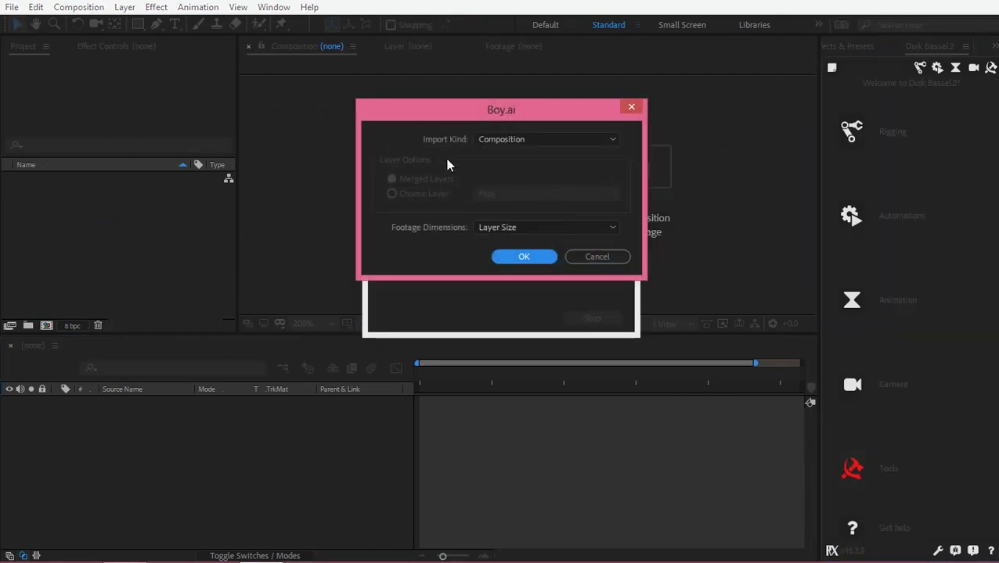
Import Boy.ai as a Composition with footage dimensions set to Layer Size.
click(476, 145)
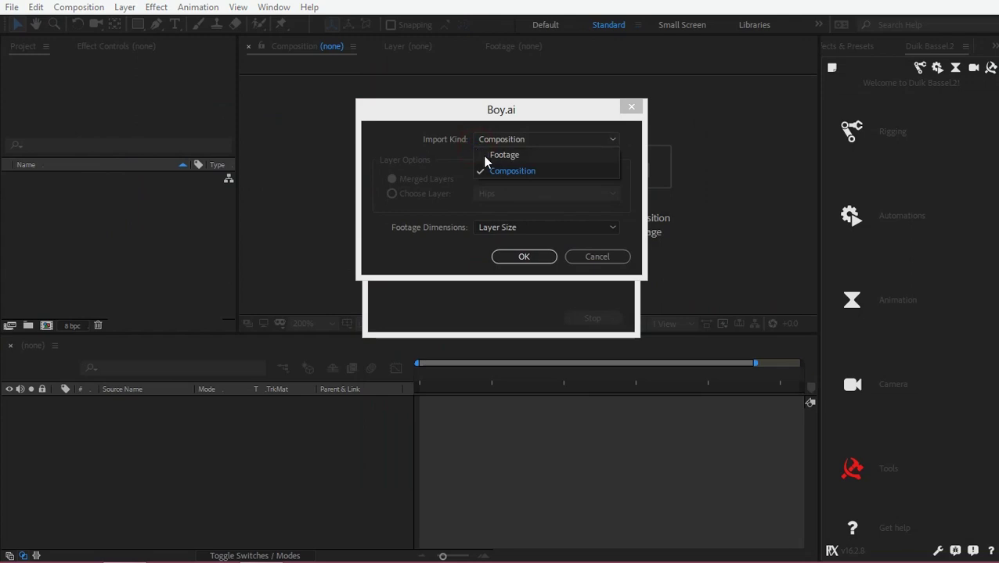
click(486, 171)
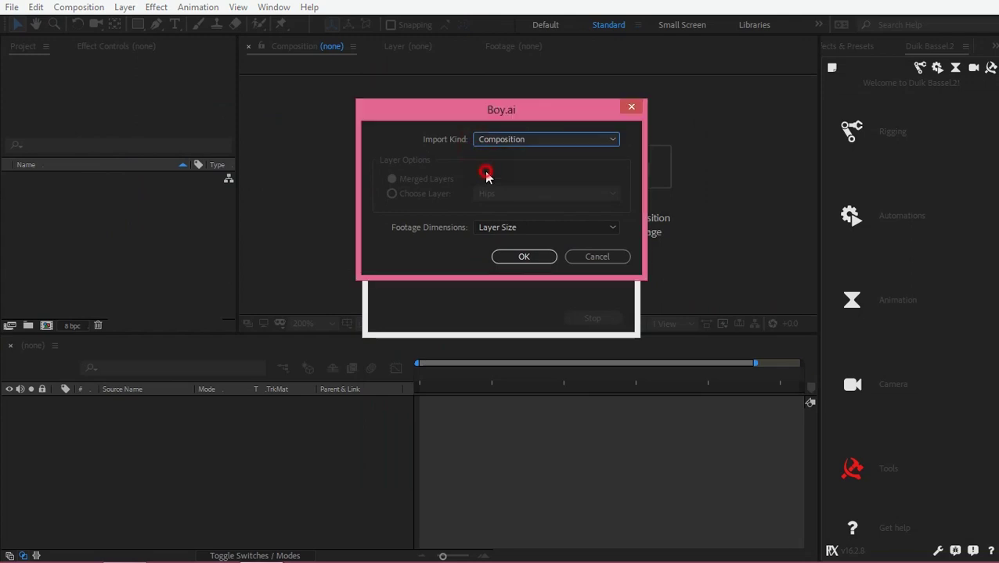
click(535, 257)
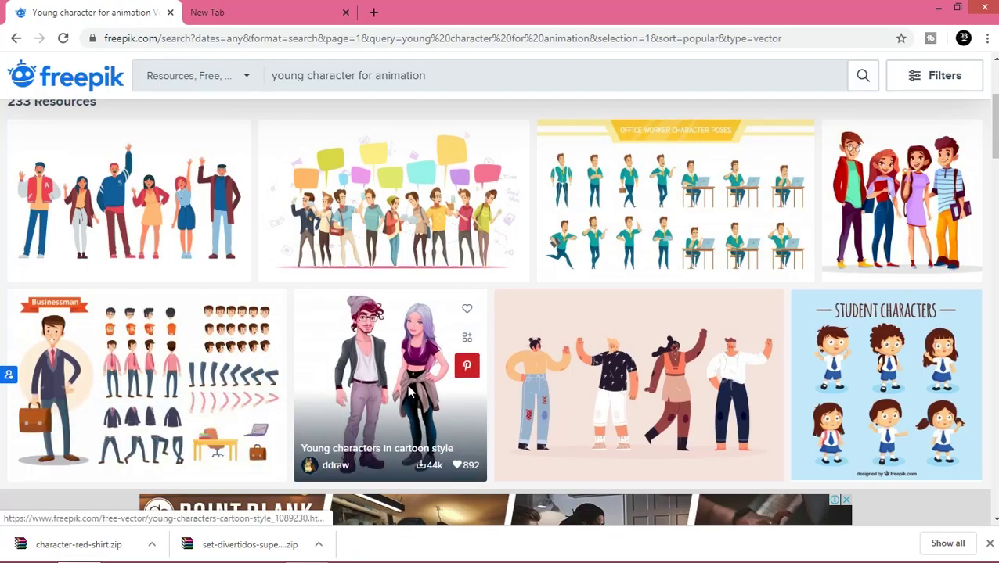
scroll(410, 394, down, 3)
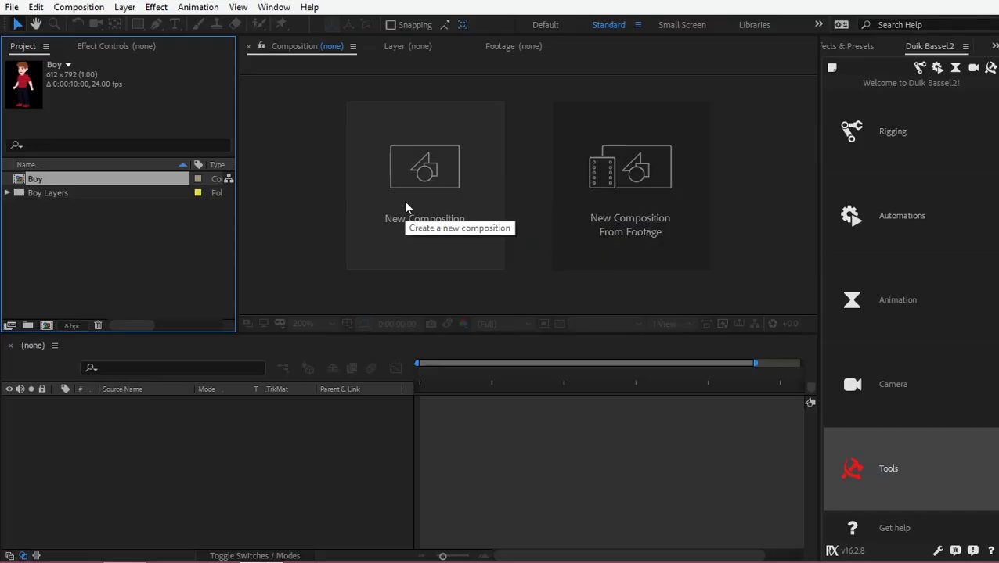
Create a new composition named Duik Bassel with the HDTV 1080 24 preset and a 10-second duration.
click(405, 206)
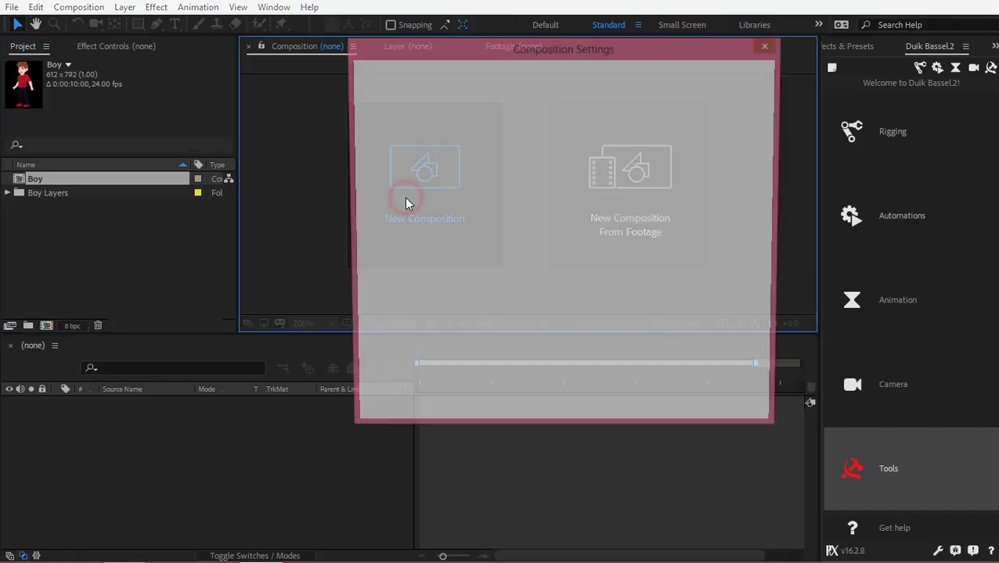
text(Duik Bassel)
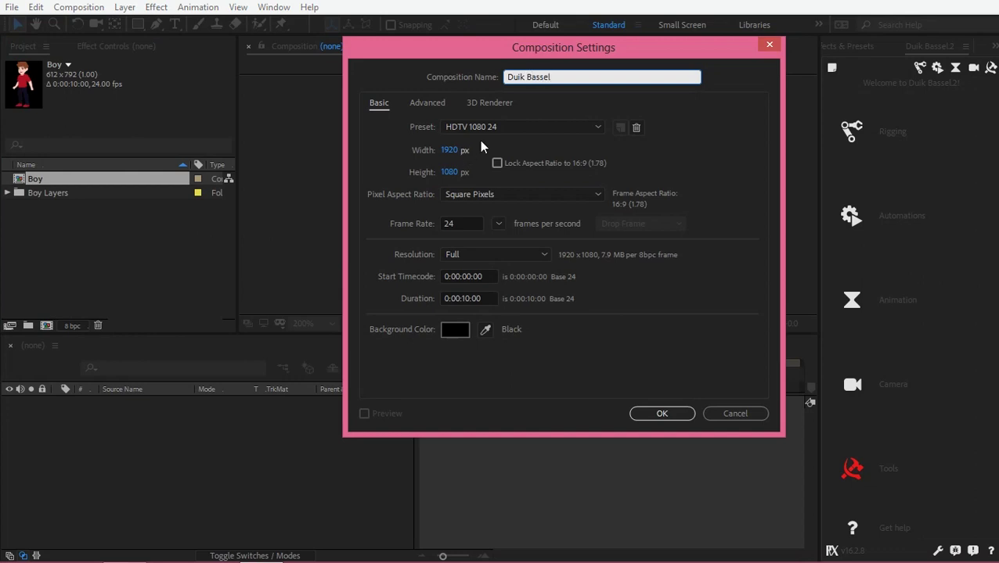
click(516, 123)
click(518, 124)
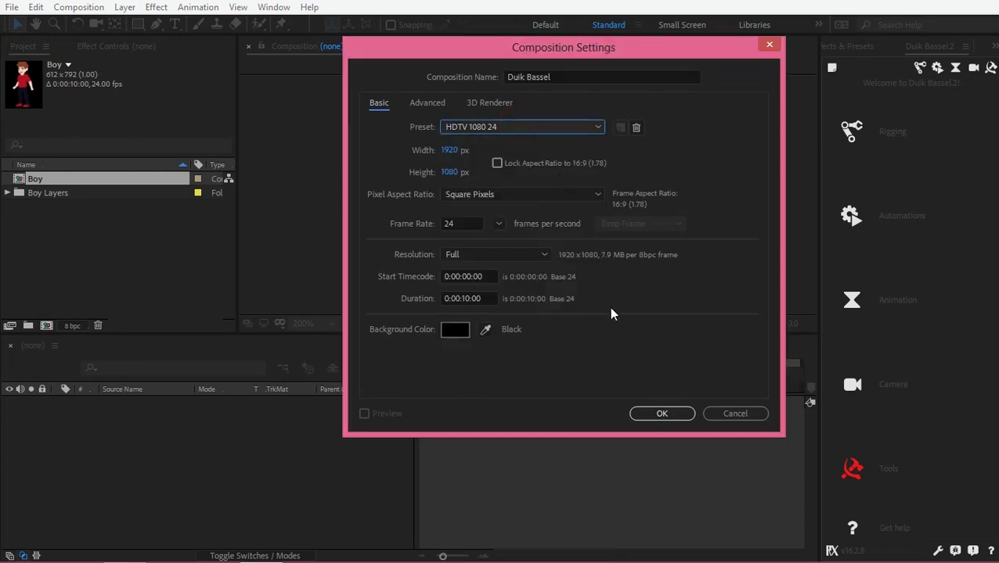
click(655, 413)
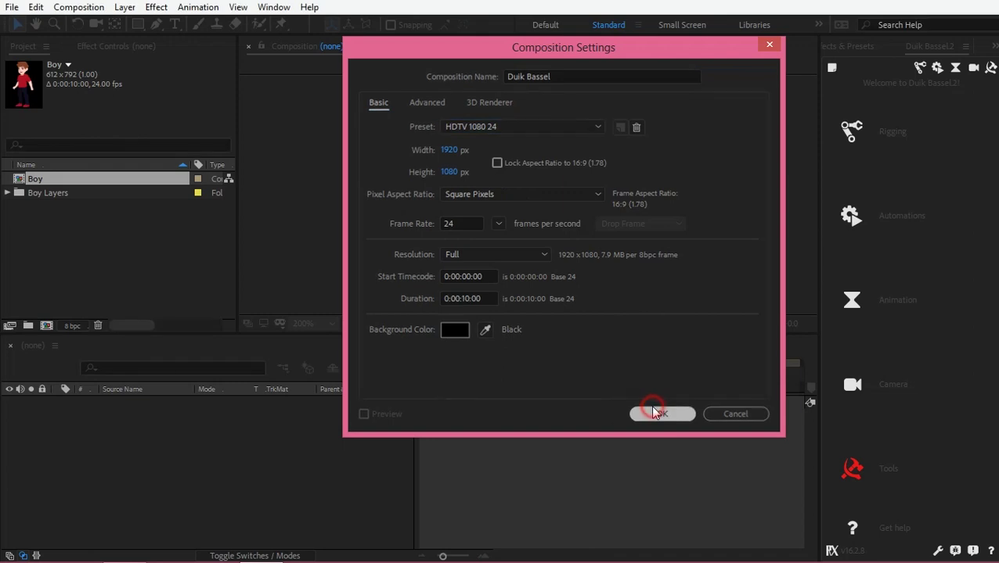
Copy all layers from Hips through Left Foot in the Boy composition, leaving out Layer 1.
scroll(599, 228, down, 2)
click(148, 480)
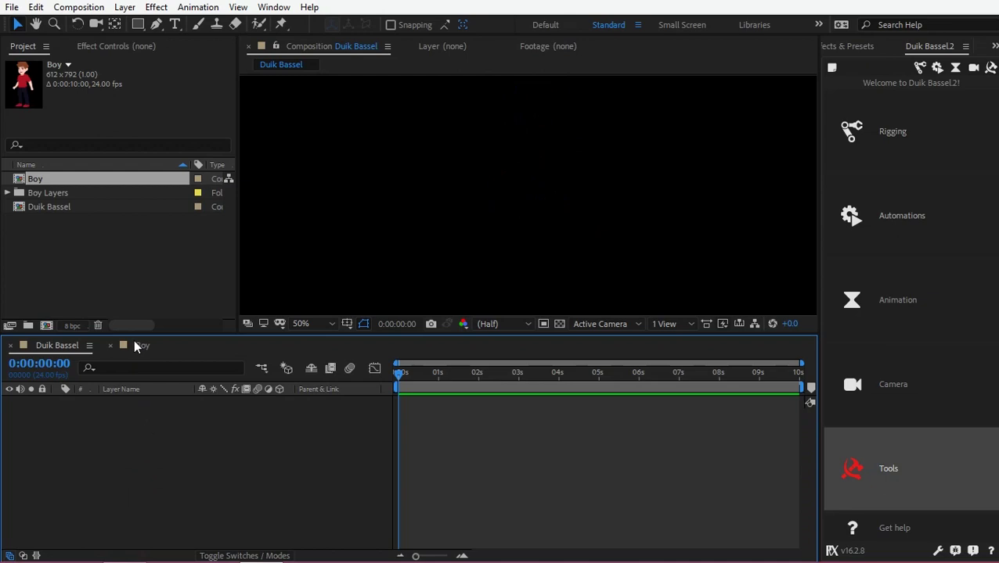
click(136, 345)
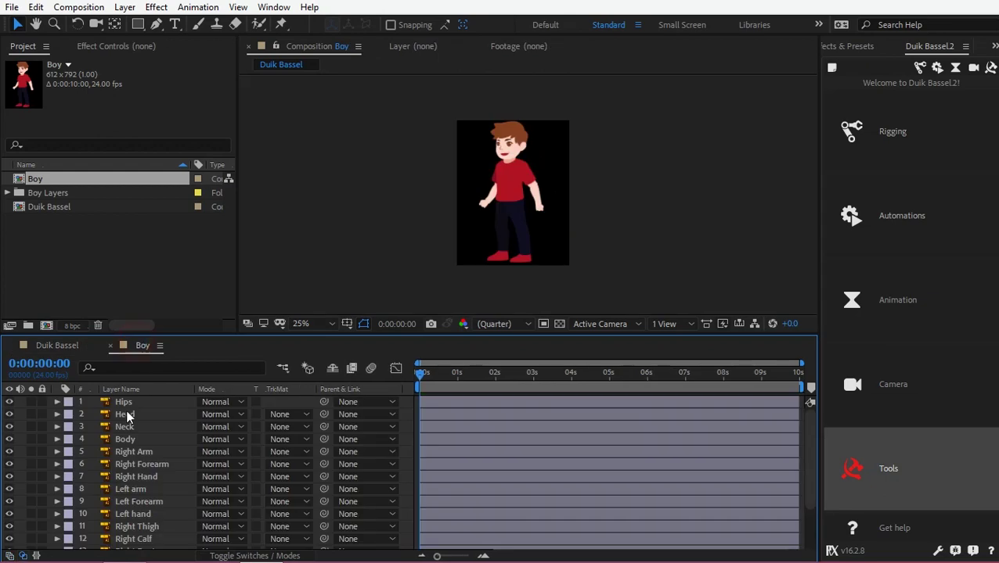
click(127, 402)
scroll(137, 478, down, 3)
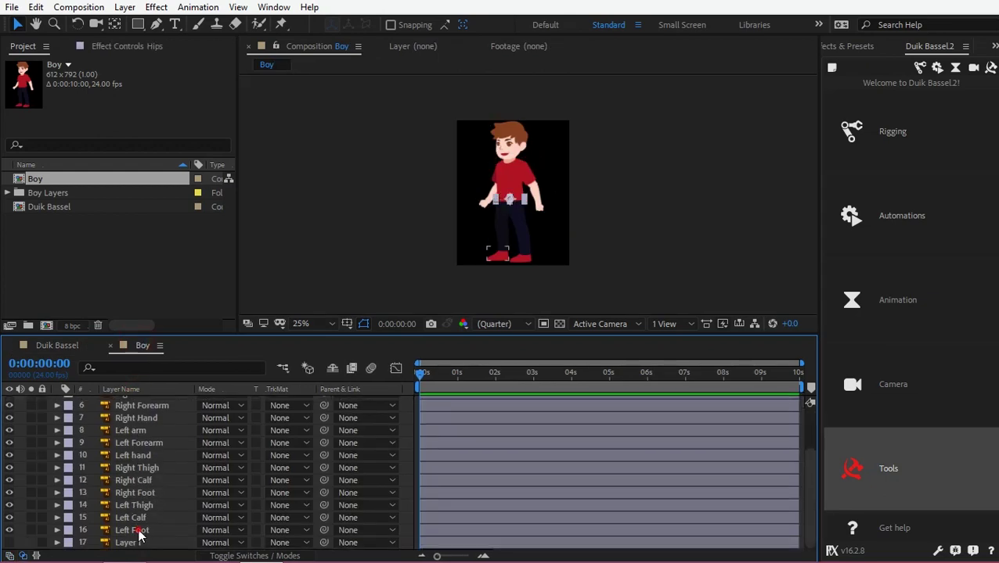
shift+click(138, 531)
click(36, 7)
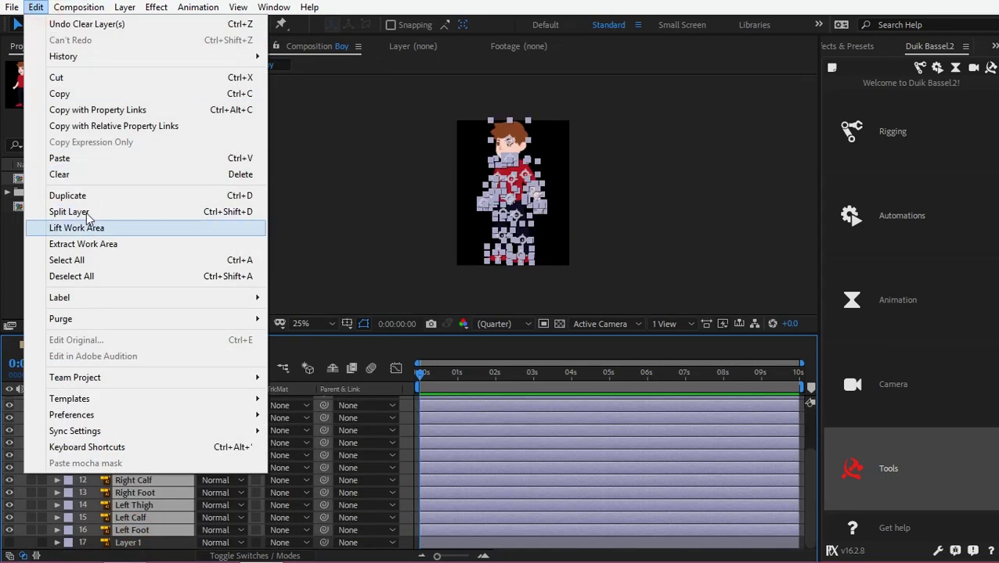
click(82, 94)
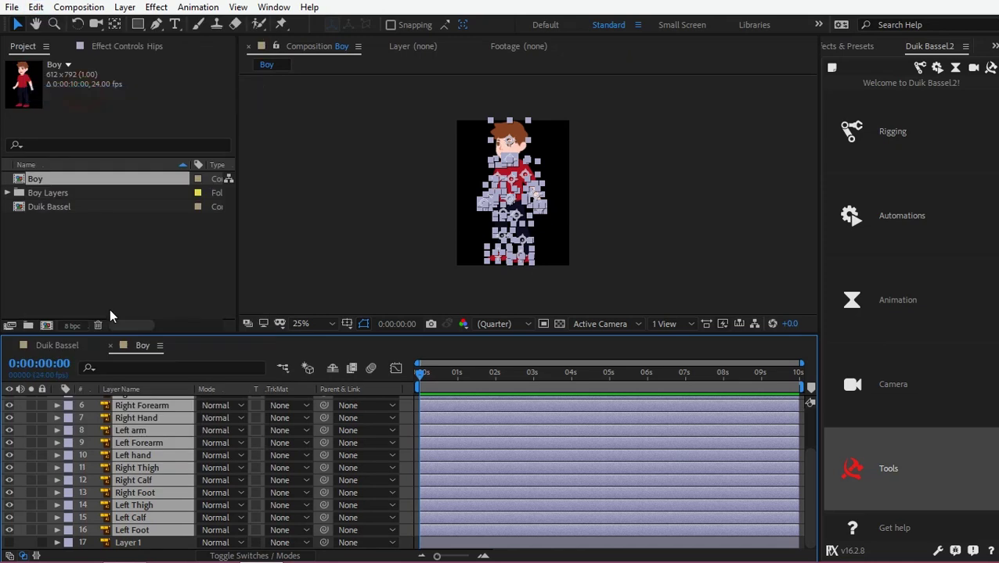
Paste the copied body-part layers into the Duik Bassel composition.
click(68, 347)
scroll(528, 210, down, 2)
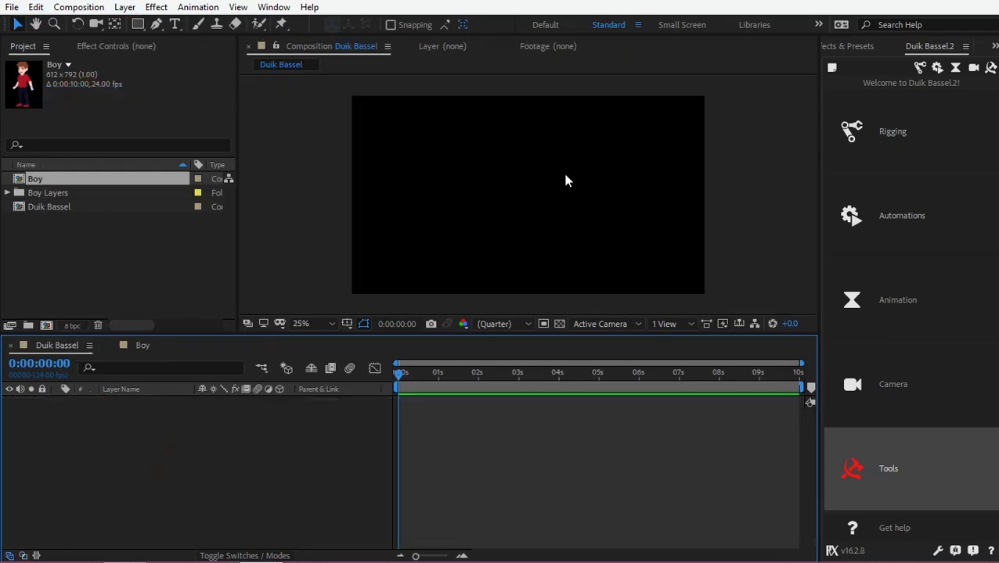
key(ctrl+v)
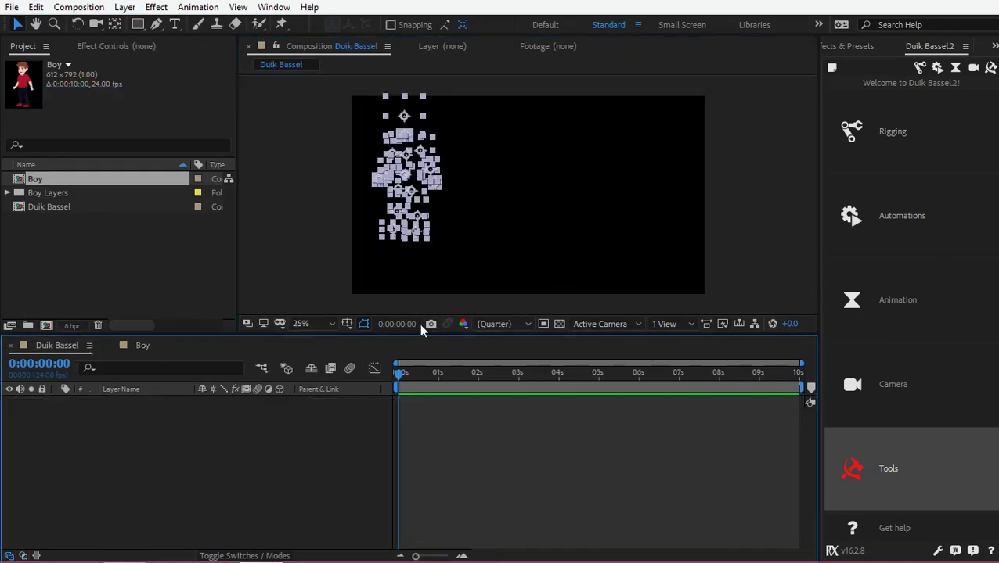
Move the pasted character layers together to about the middle of the frame and deselect them.
scroll(465, 197, up, 2)
drag(296, 101, 538, 141)
scroll(577, 150, down, 1)
scroll(548, 166, up, 1)
click(622, 160)
scroll(545, 158, down, 1)
scroll(547, 162, up, 2)
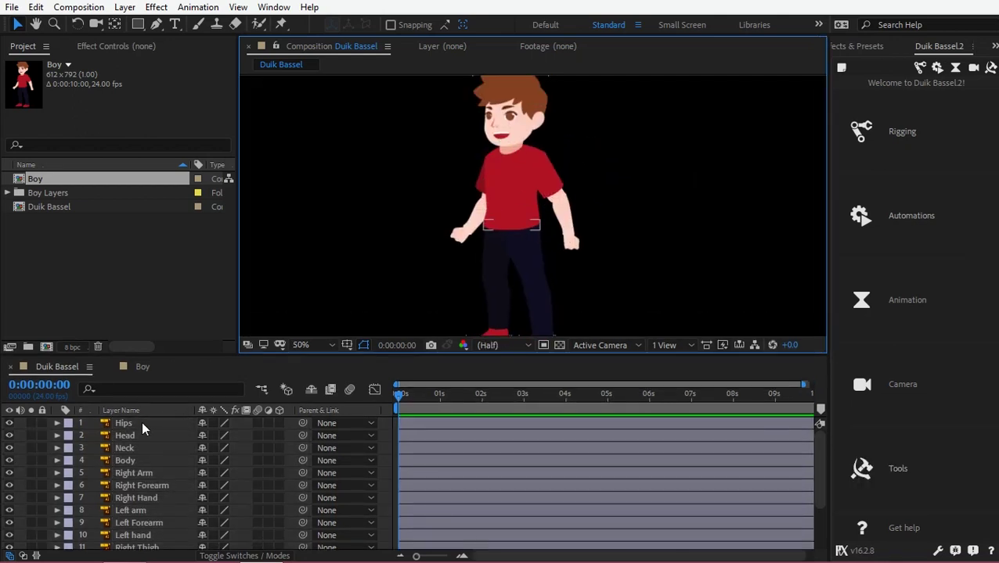
Set the label colour of the Hips, Head, Neck and Body layers to Red.
click(141, 423)
click(144, 447)
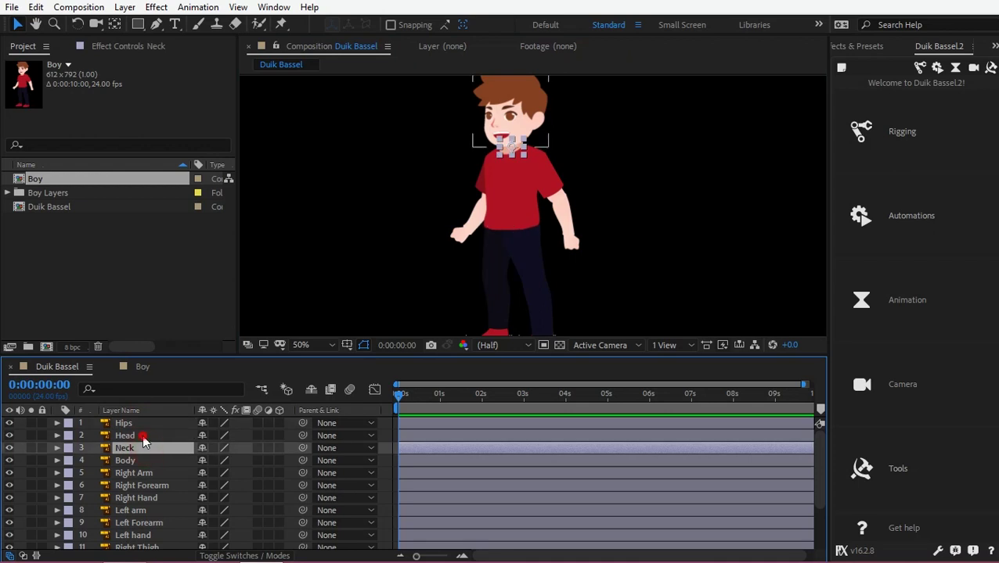
click(142, 435)
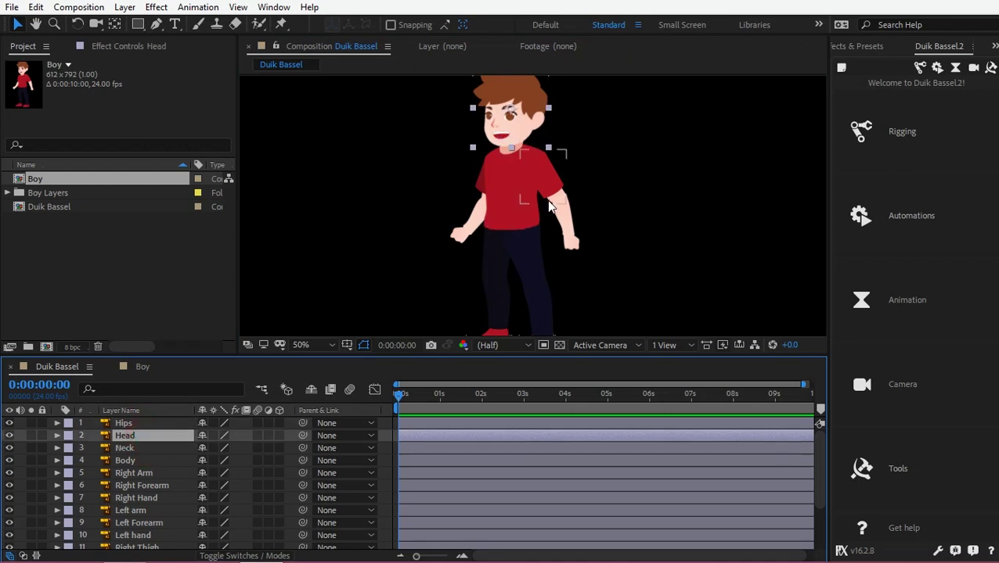
click(132, 423)
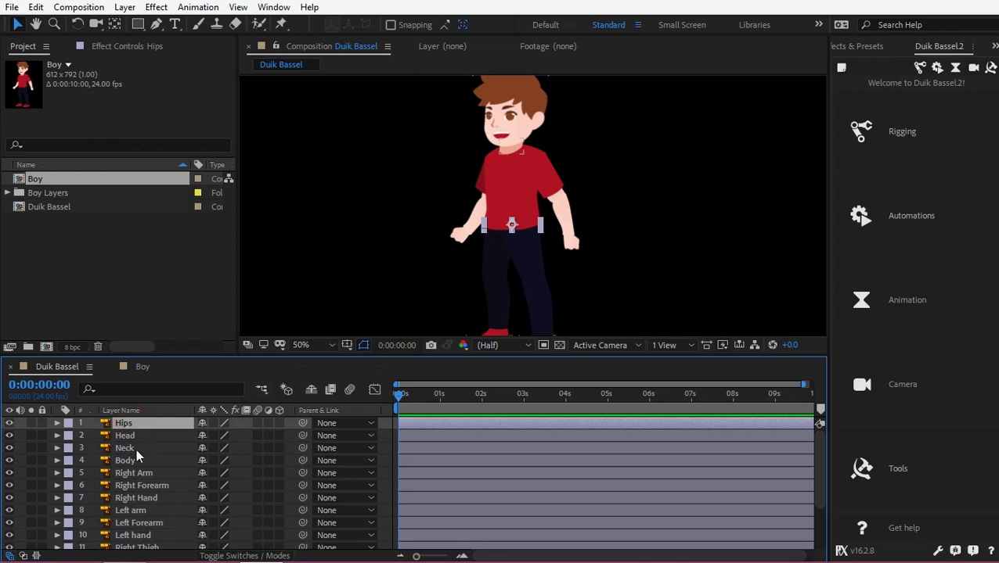
click(133, 450)
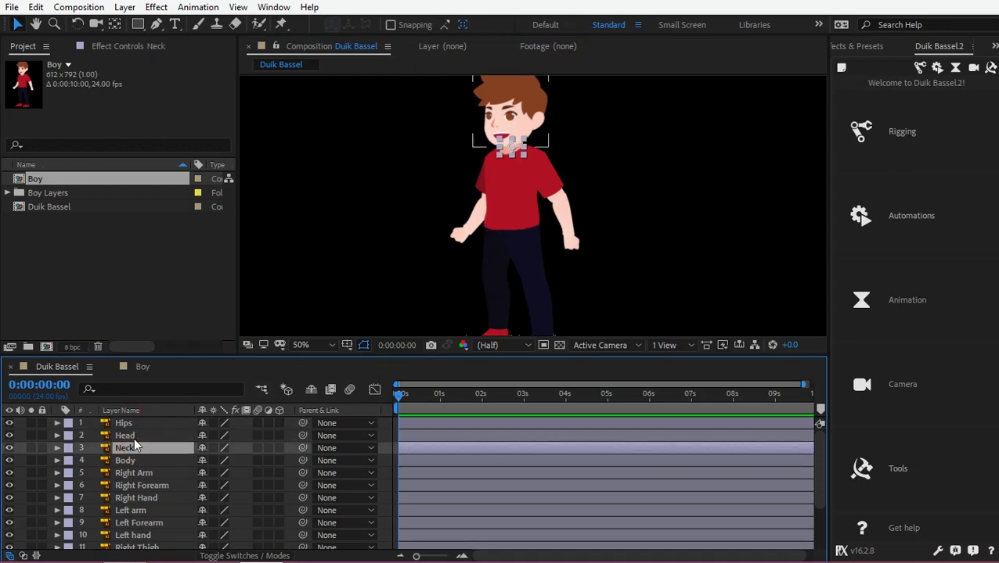
shift+click(133, 460)
click(70, 460)
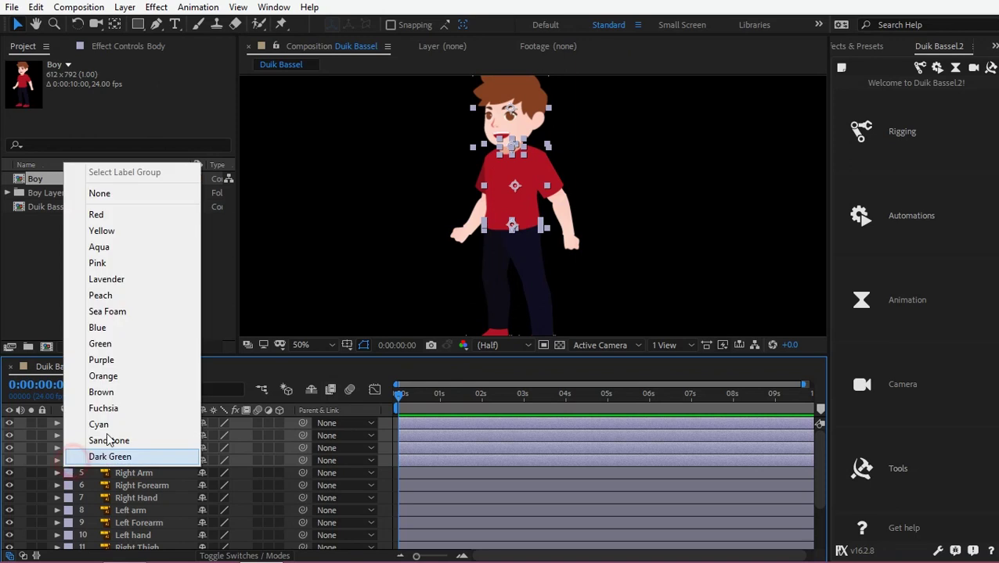
click(98, 216)
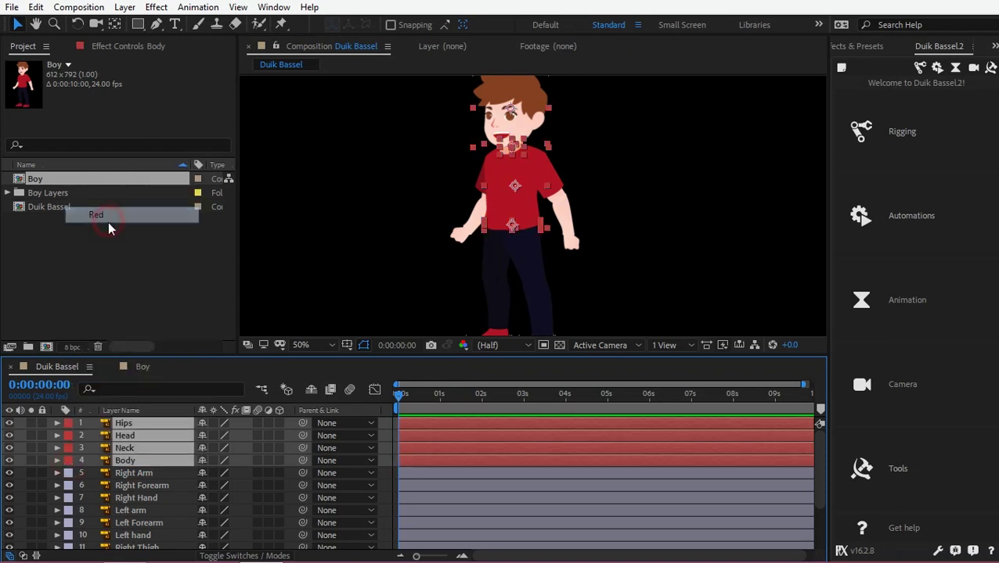
Set the label colour of the Right Arm, Right Forearm and Right Hand layers to Yellow.
click(122, 474)
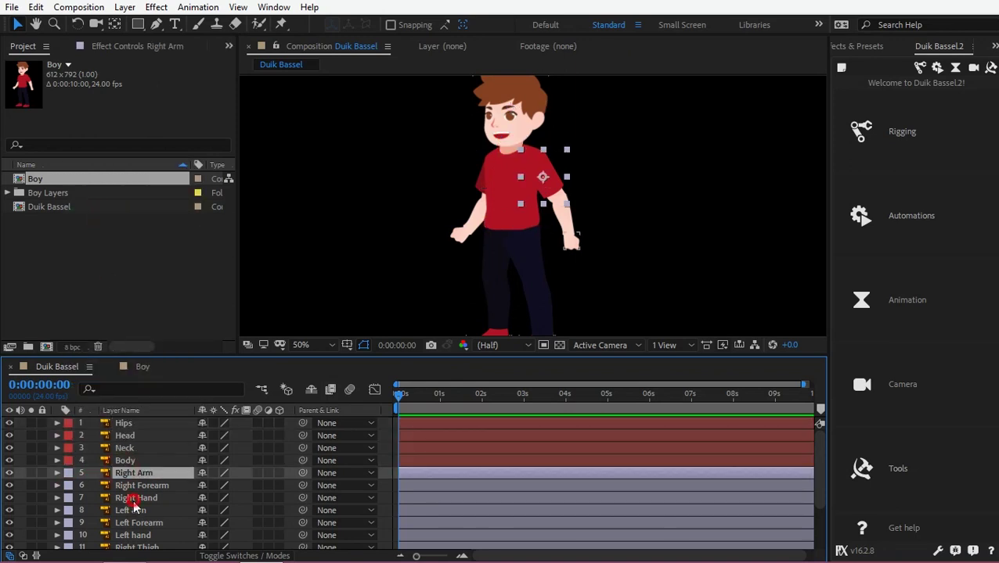
shift+click(133, 499)
click(69, 473)
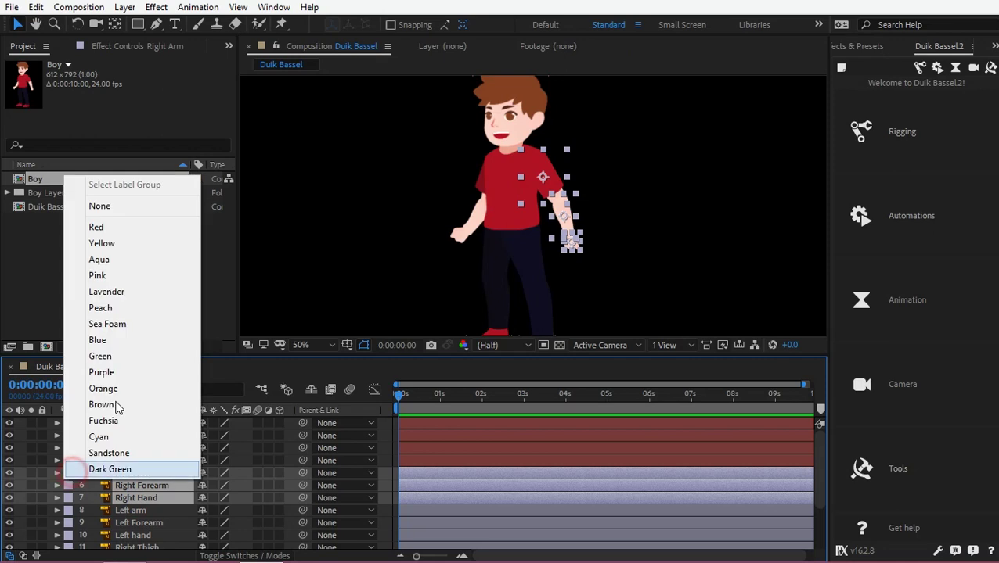
click(128, 250)
Set the label colour of the Left arm, Left Forearm and Left hand layers to Pink, and close the Boy composition's timeline.
click(168, 510)
scroll(156, 485, down, 3)
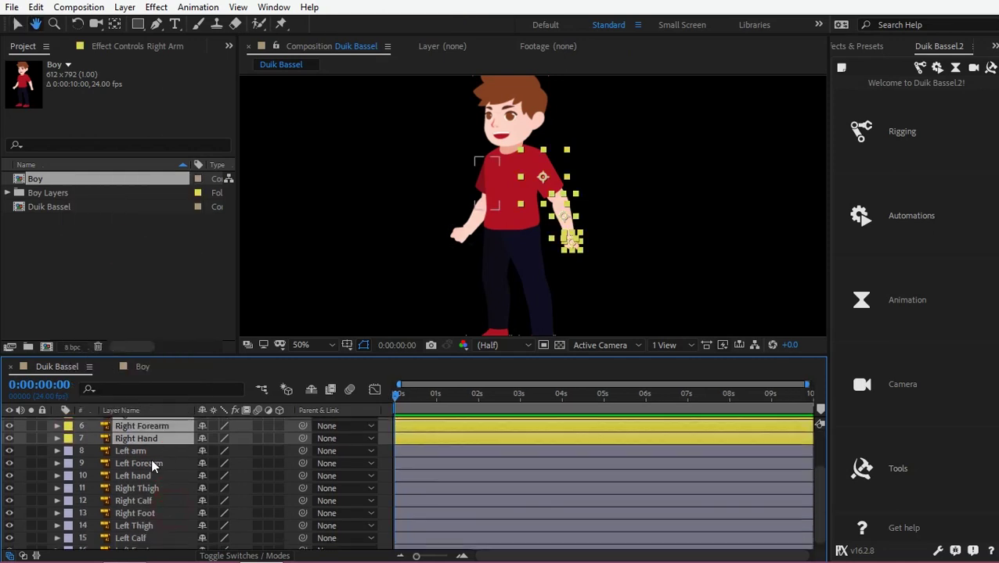
shift+click(153, 477)
click(68, 457)
click(103, 256)
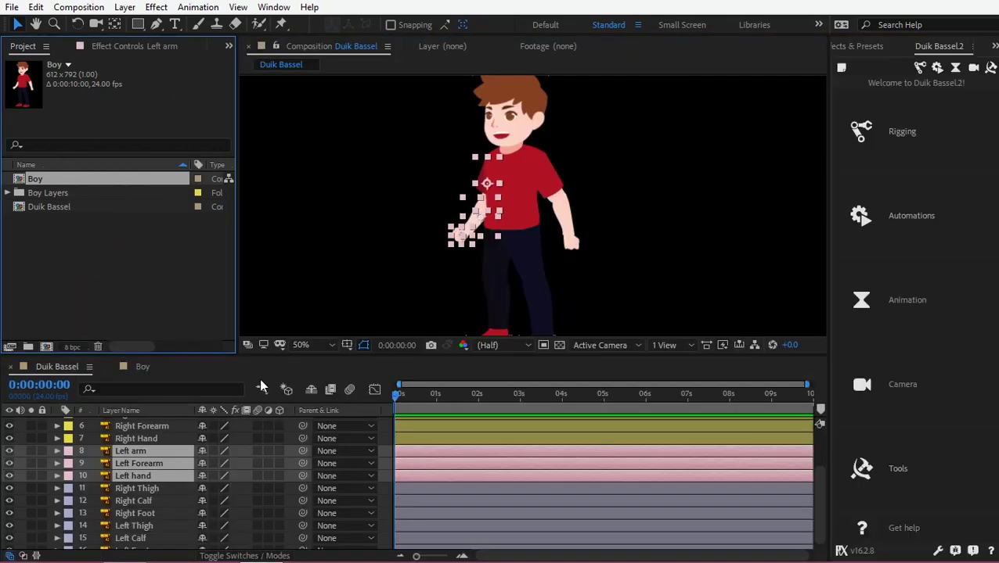
click(260, 381)
click(111, 367)
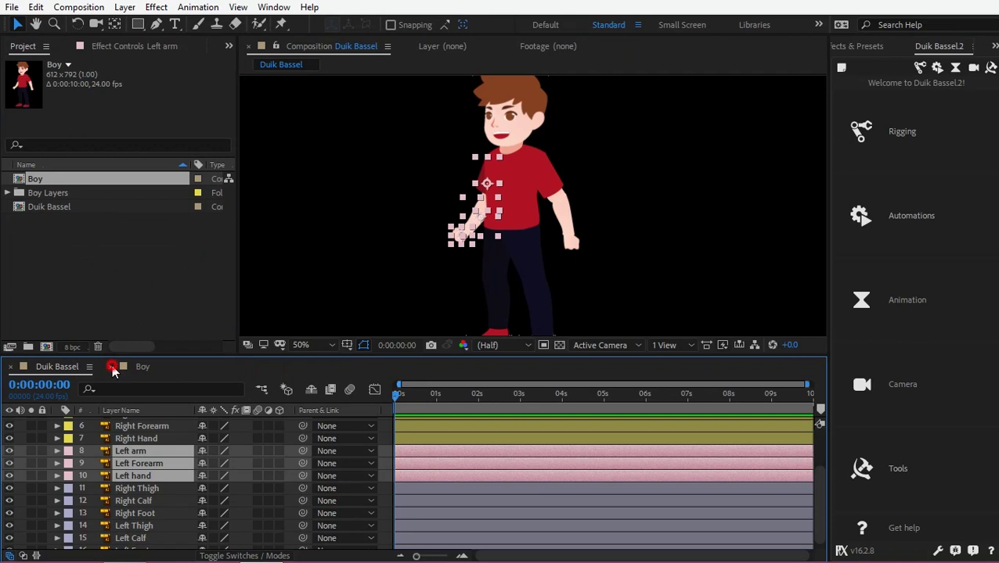
Maximise the timeline and set the label colour of the Right Thigh, Right Calf and Right Foot layers to Blue.
key(grave)
click(188, 384)
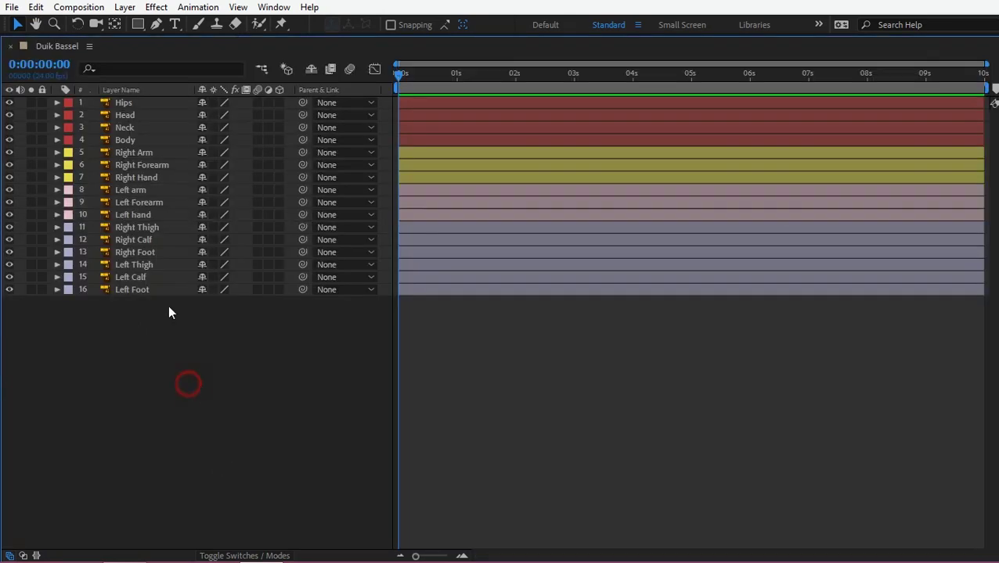
click(154, 229)
ctrl+click(149, 243)
ctrl+click(150, 254)
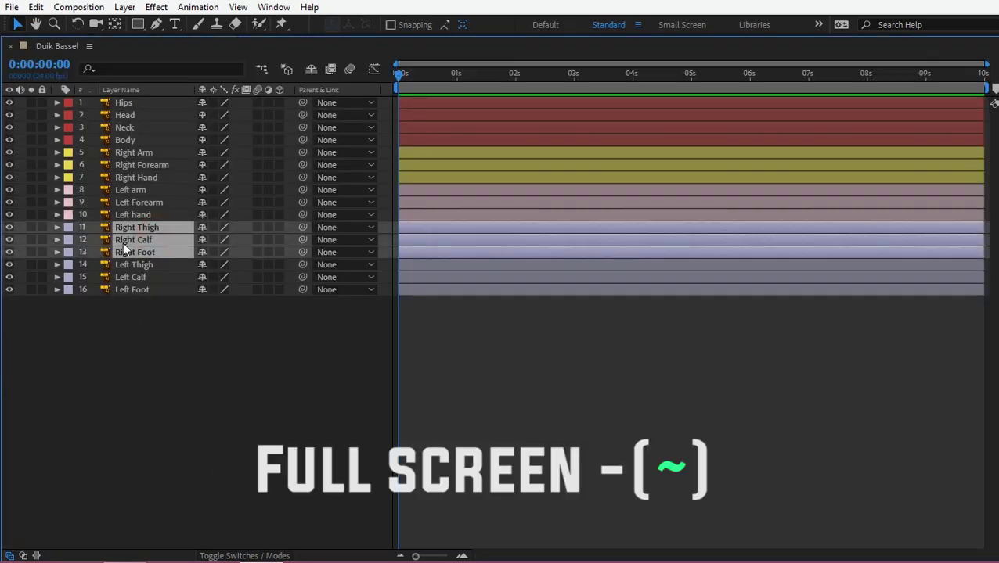
click(70, 233)
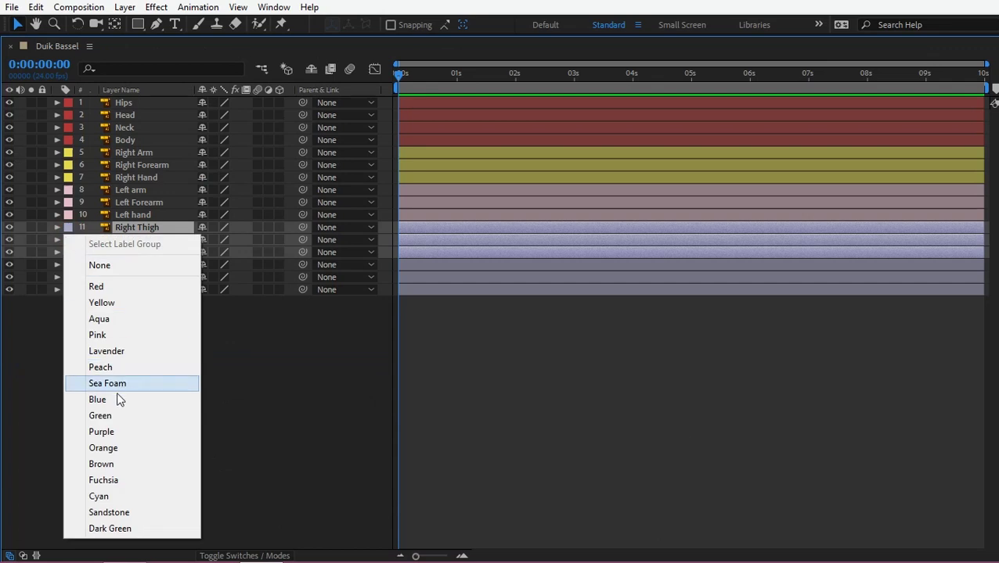
click(114, 400)
Set the label colour of the Left Thigh, Left Calf and Left Foot layers to Brown and restore the full workspace.
click(133, 266)
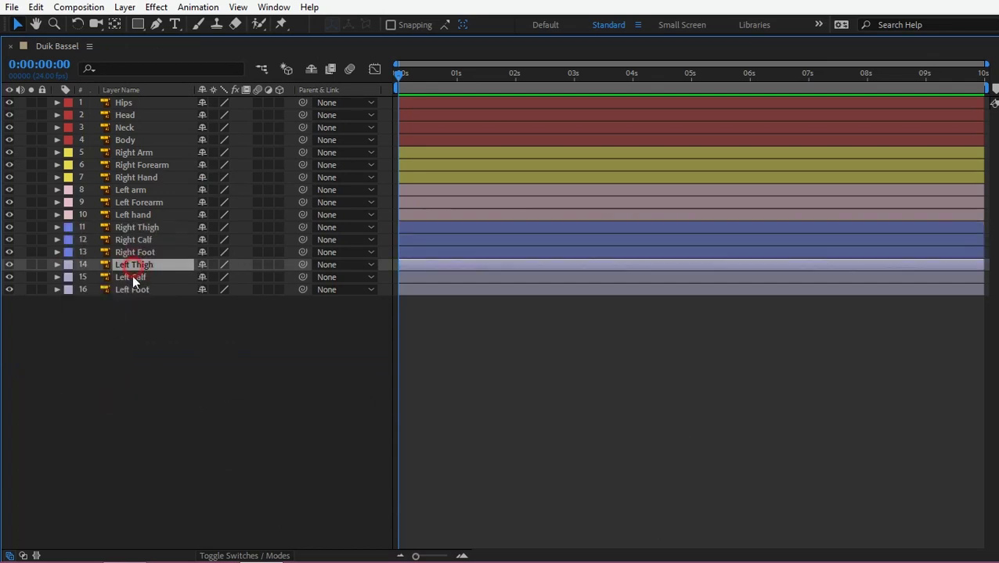
shift+click(122, 291)
click(69, 268)
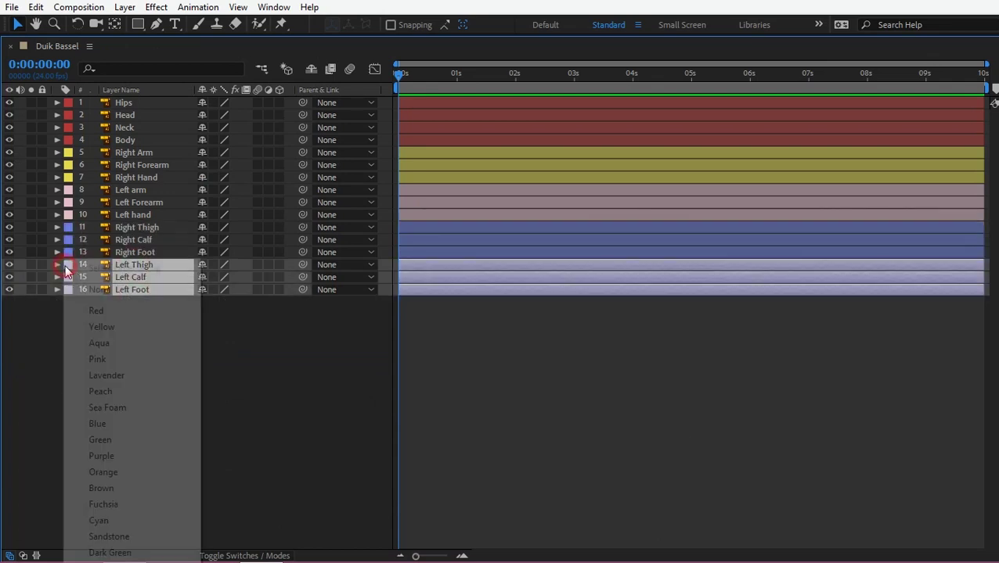
click(105, 492)
click(311, 421)
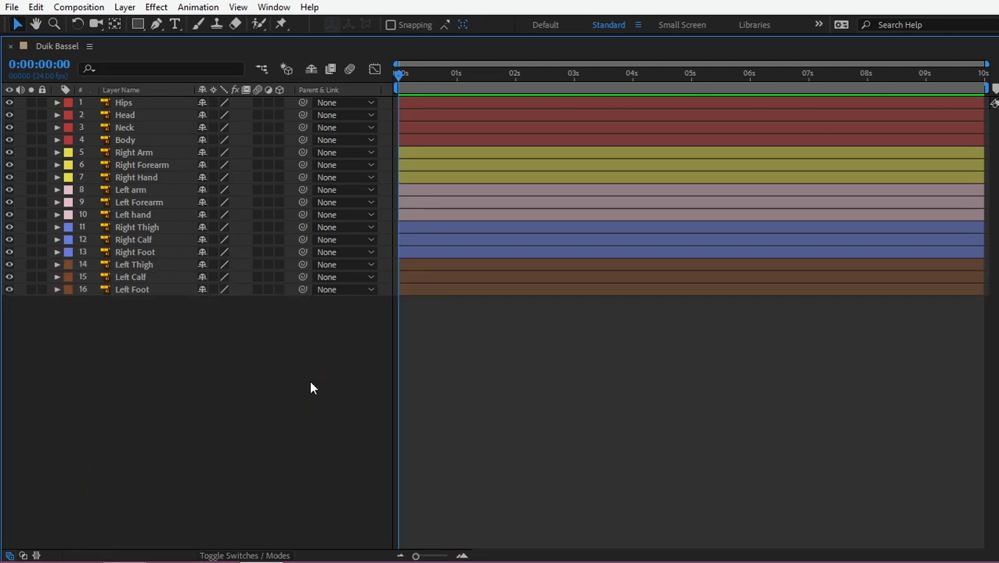
key(grave)
Move the Right Hand layer's anchor point to the wrist joint with the Pan Behind tool.
click(565, 217)
scroll(676, 212, up, 3)
scroll(667, 224, down, 1)
key(space)
drag(658, 222, 593, 195)
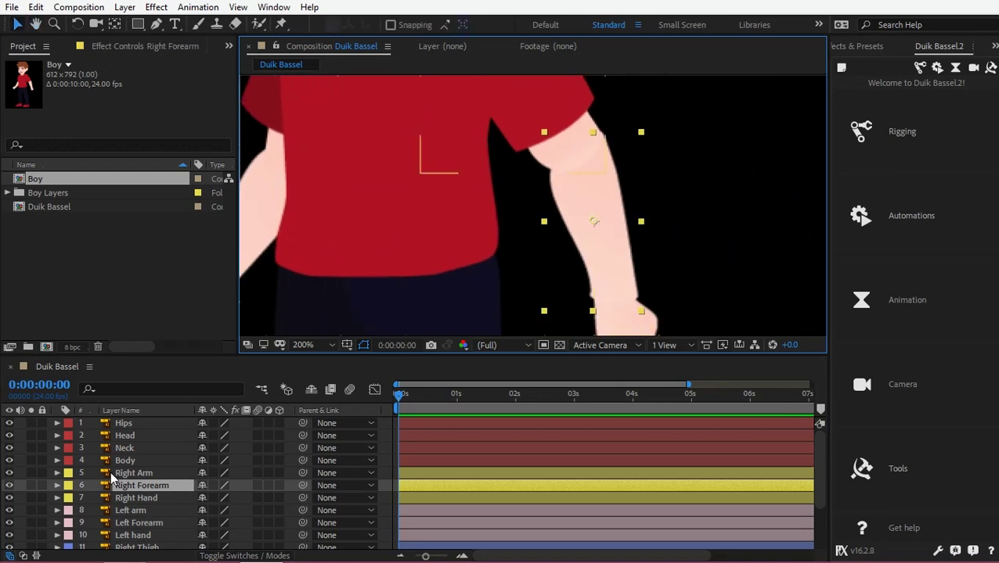
scroll(577, 231, up, 2)
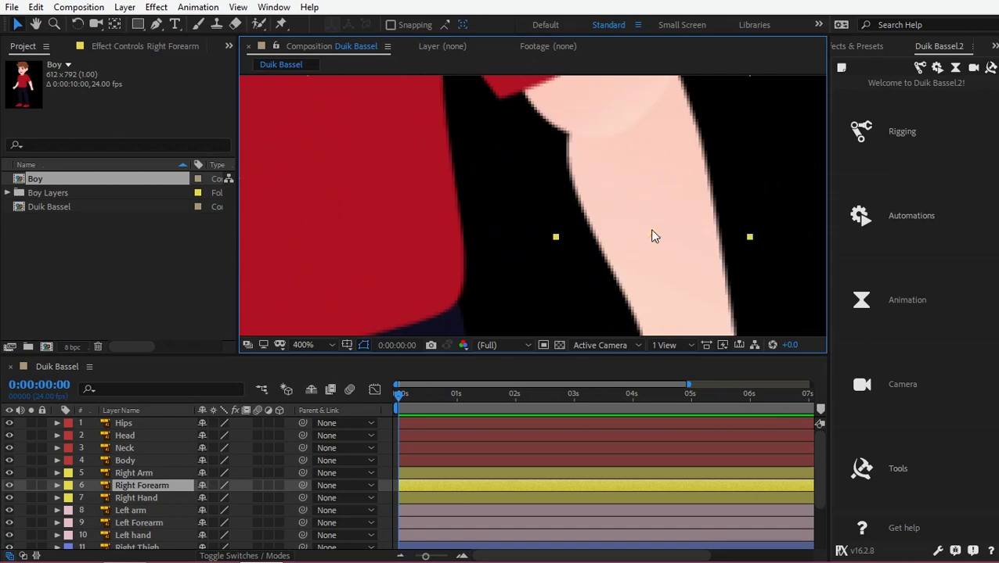
scroll(642, 232, down, 2)
click(534, 101)
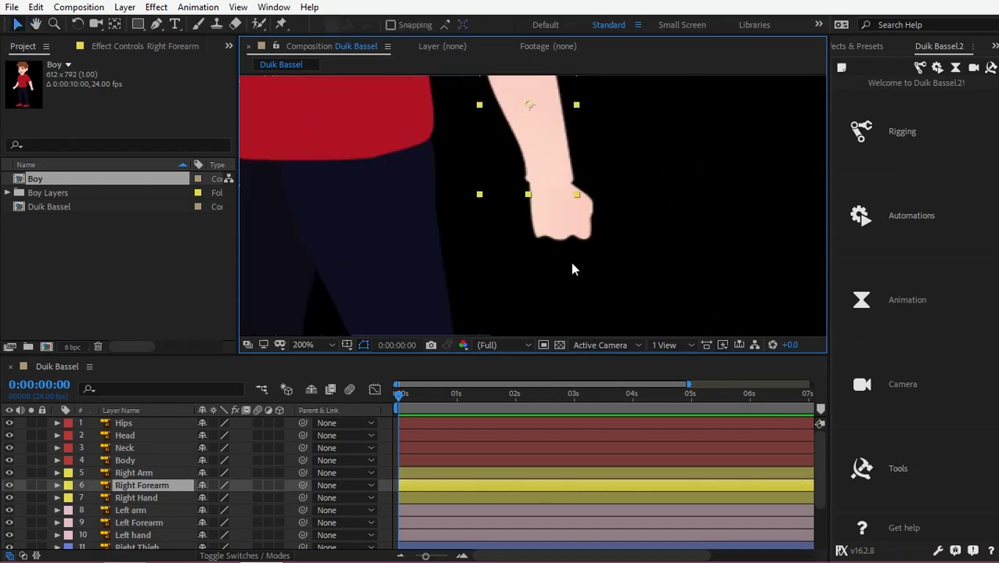
click(567, 230)
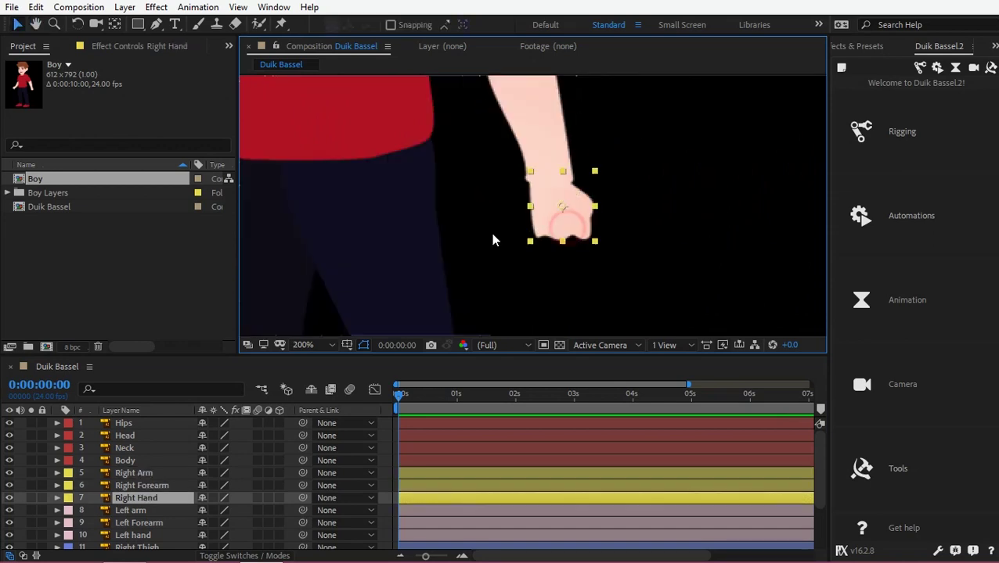
click(115, 25)
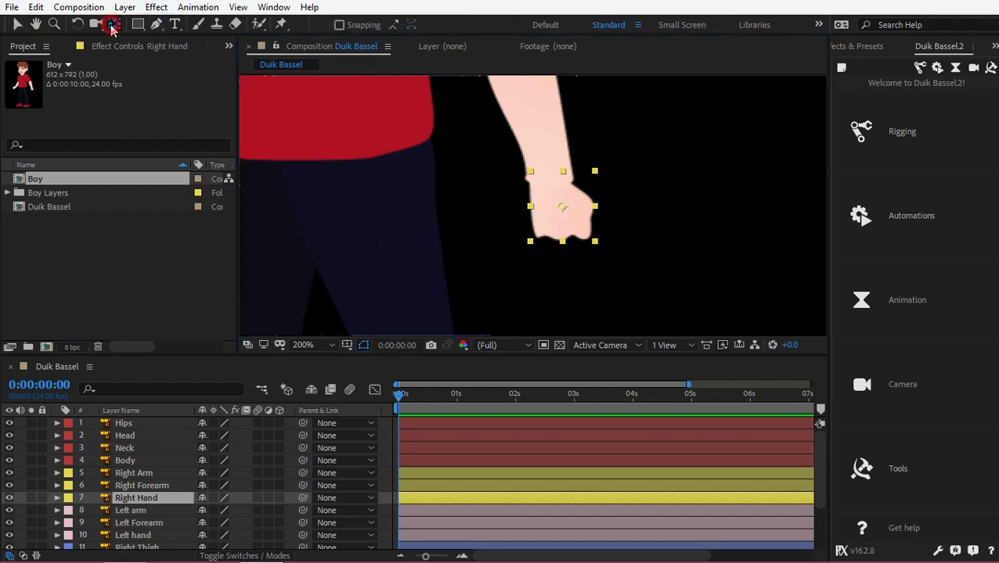
drag(565, 211, 546, 192)
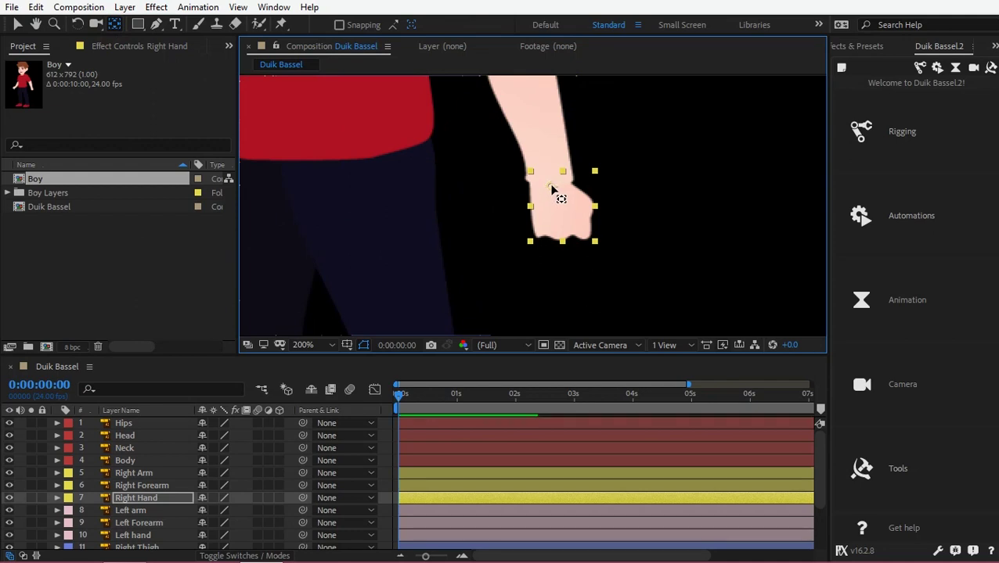
Move the Right Forearm layer's anchor point up to the elbow joint.
scroll(604, 203, up, 5)
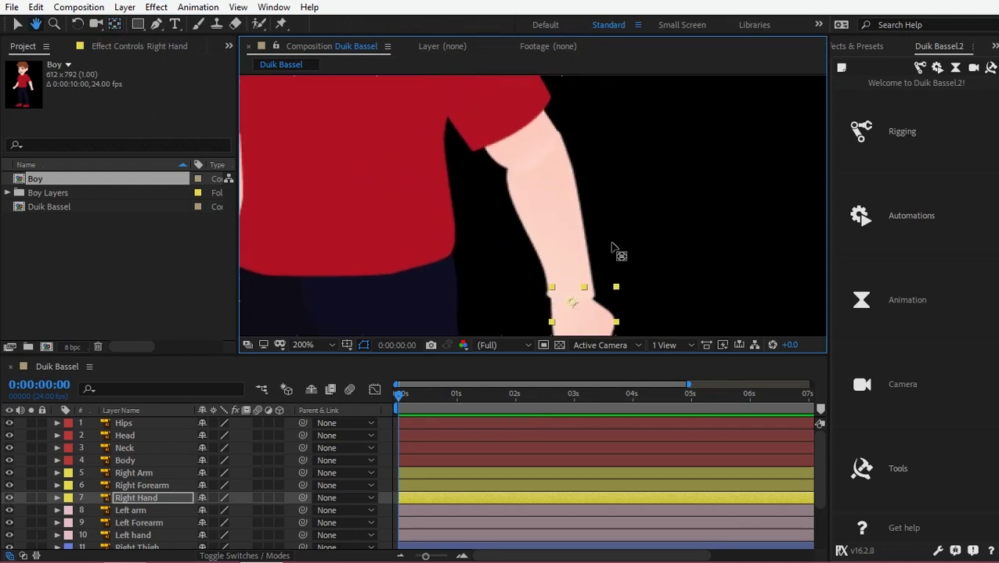
click(567, 238)
drag(554, 226, 548, 196)
click(551, 205)
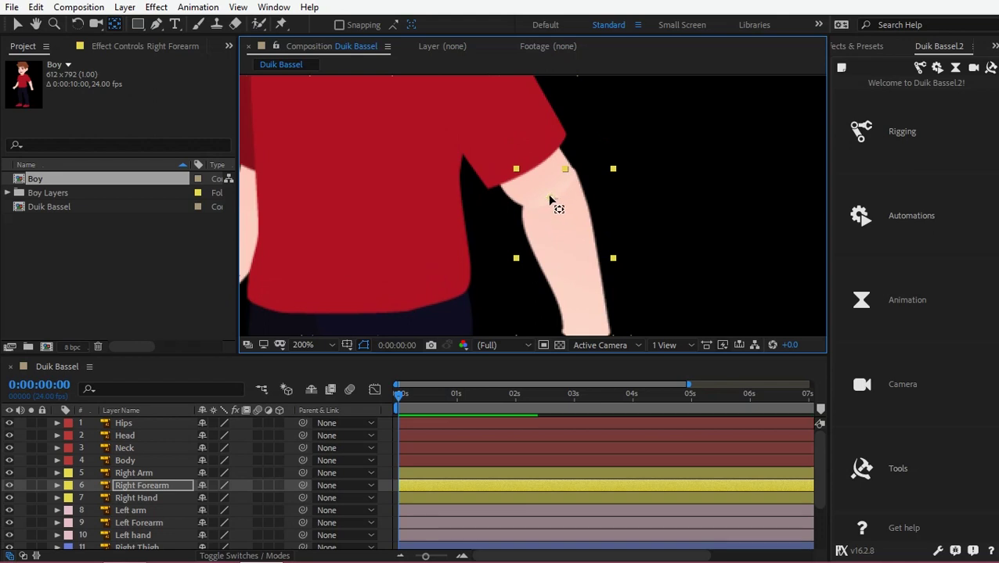
Solo the Right Arm layer, move its anchor point to the shoulder joint, and show all layers again.
click(31, 473)
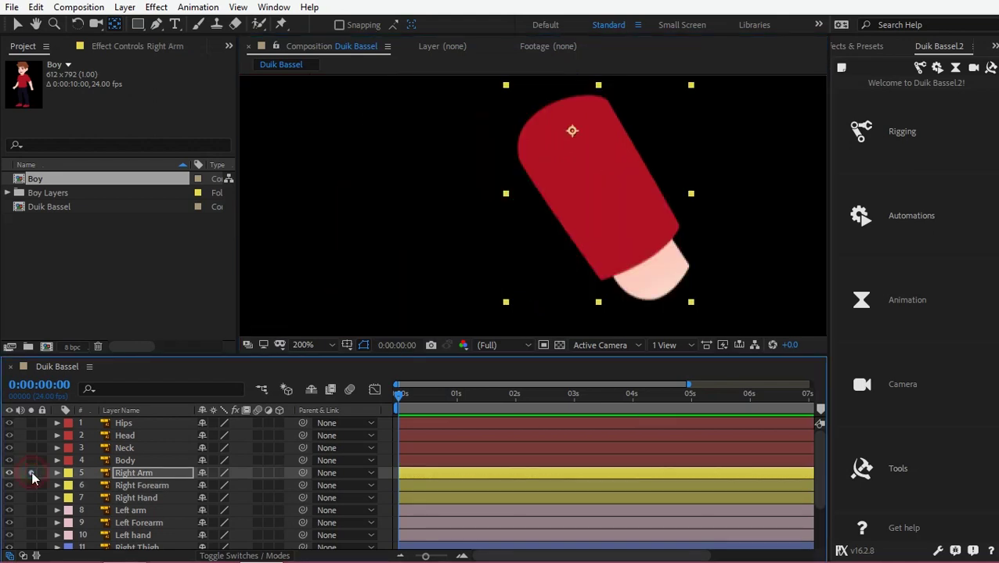
click(570, 130)
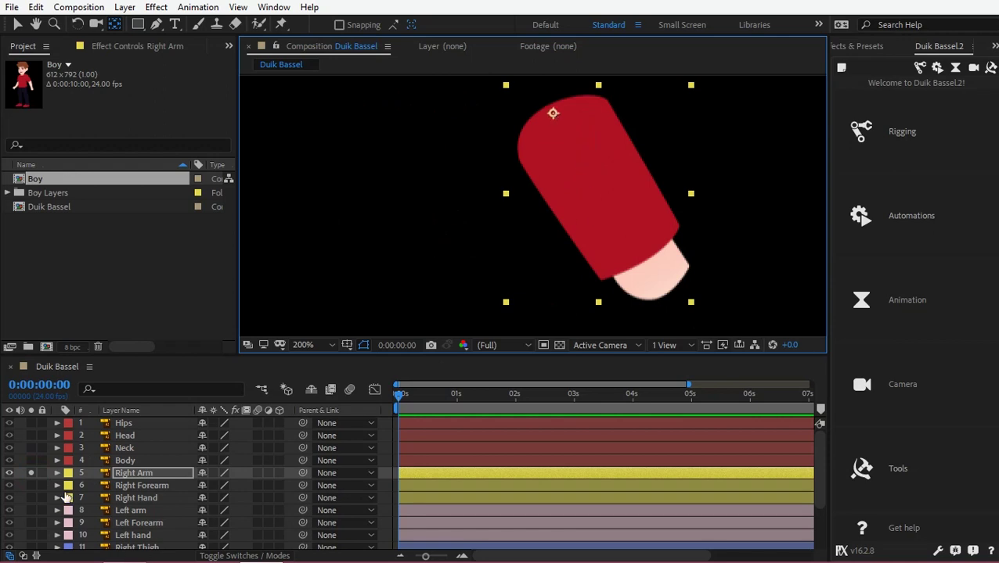
click(27, 474)
click(30, 474)
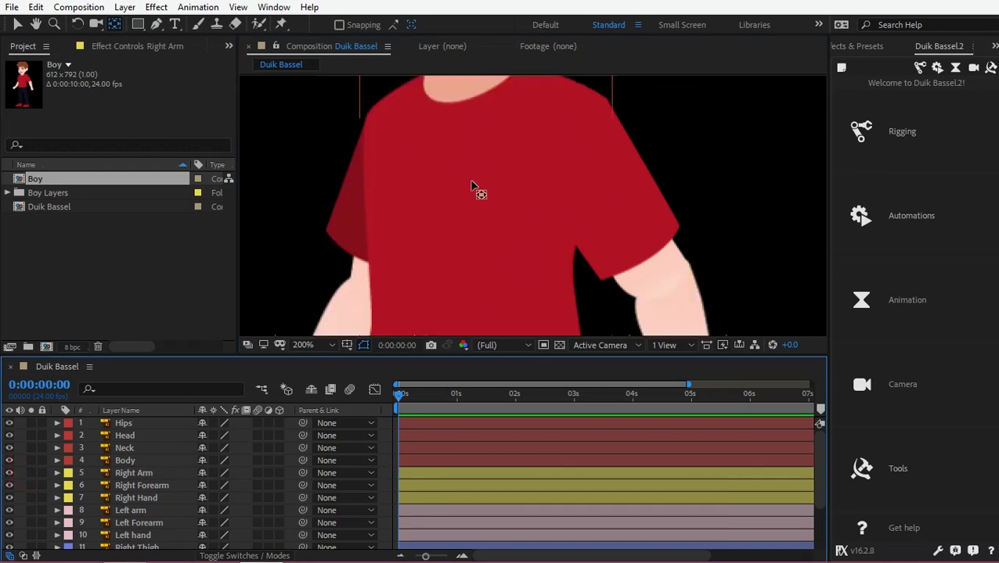
Move the anchor points of the Head and the adjoining torso layers to their joints.
scroll(472, 186, up, 3)
click(517, 211)
click(528, 132)
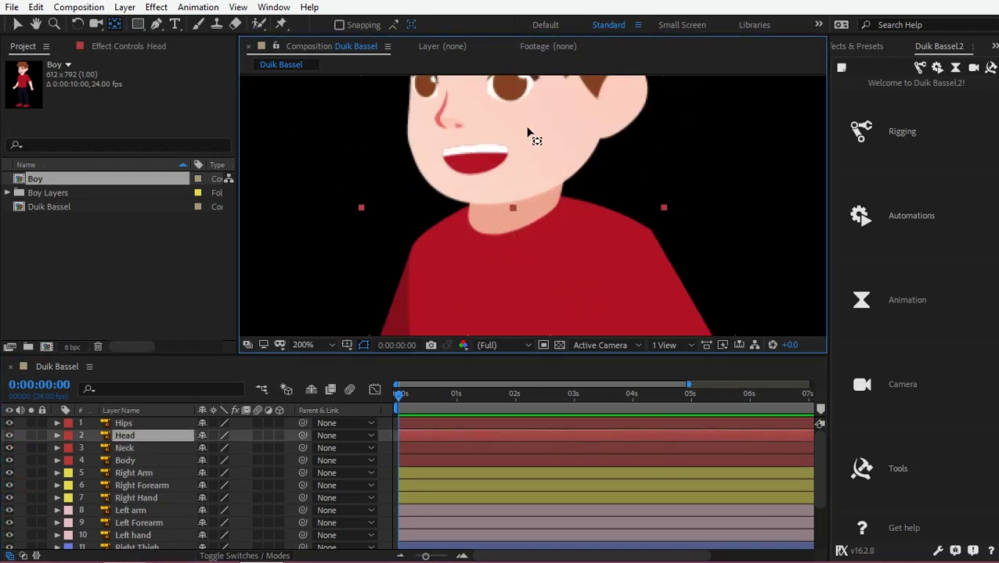
scroll(548, 134, down, 1)
drag(575, 152, 568, 76)
scroll(489, 204, up, 1)
click(477, 181)
scroll(510, 183, up, 1)
drag(510, 183, 580, 320)
Solo the Left arm layer, move its anchor point to the shoulder joint, and turn off its solo.
click(31, 512)
scroll(464, 298, down, 1)
drag(500, 238, 531, 192)
click(30, 510)
Isolate the Left Forearm layer, move its anchor point to the elbow joint, and turn off its solo.
click(31, 522)
drag(611, 274, 620, 120)
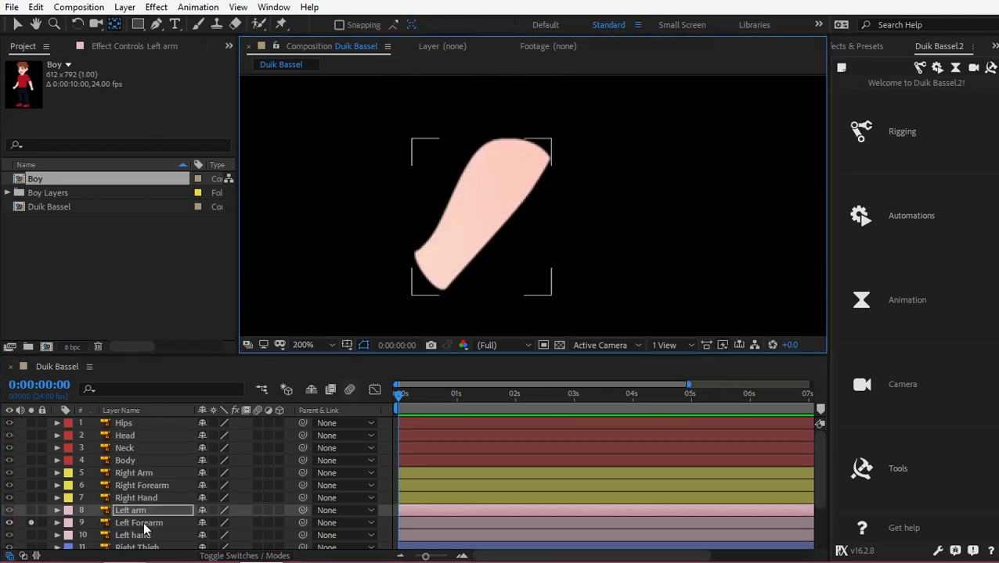
click(144, 524)
click(31, 523)
click(494, 207)
click(550, 248)
Solo the upper leg layers one at a time and move their anchor points to their joints.
scroll(133, 501, down, 2)
click(31, 517)
click(31, 530)
drag(498, 231, 495, 151)
click(31, 530)
click(30, 542)
drag(489, 185, 533, 250)
scroll(446, 246, down, 1)
click(30, 543)
Set the anchor points of the remaining leg layers at their joints, isolating layers where they overlap.
click(135, 505)
click(553, 212)
click(31, 479)
scroll(532, 155, down, 1)
click(533, 250)
click(31, 480)
Move the Hips layer's anchor point to where the two legs meet at the waist.
click(503, 159)
scroll(504, 155, up, 2)
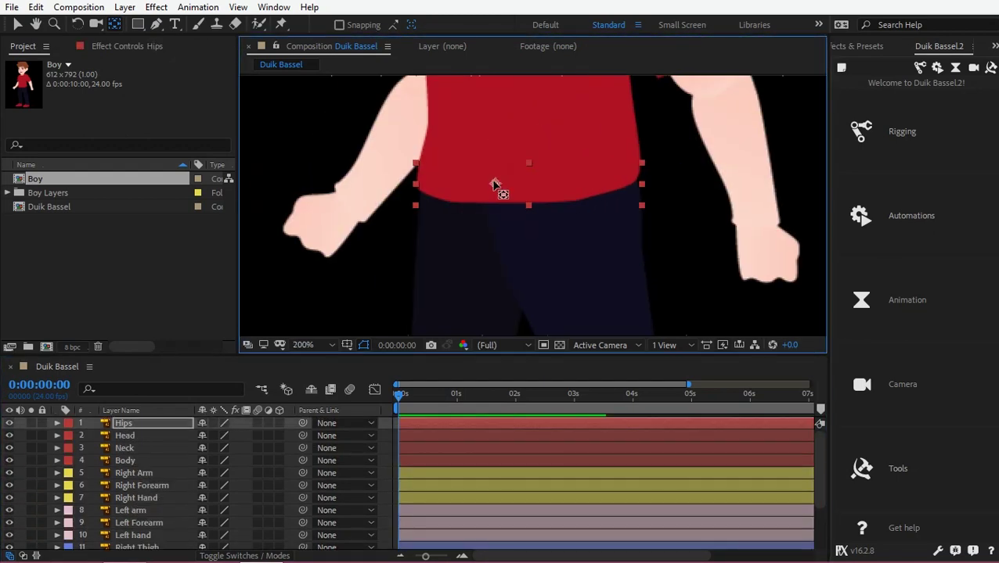
scroll(494, 185, down, 4)
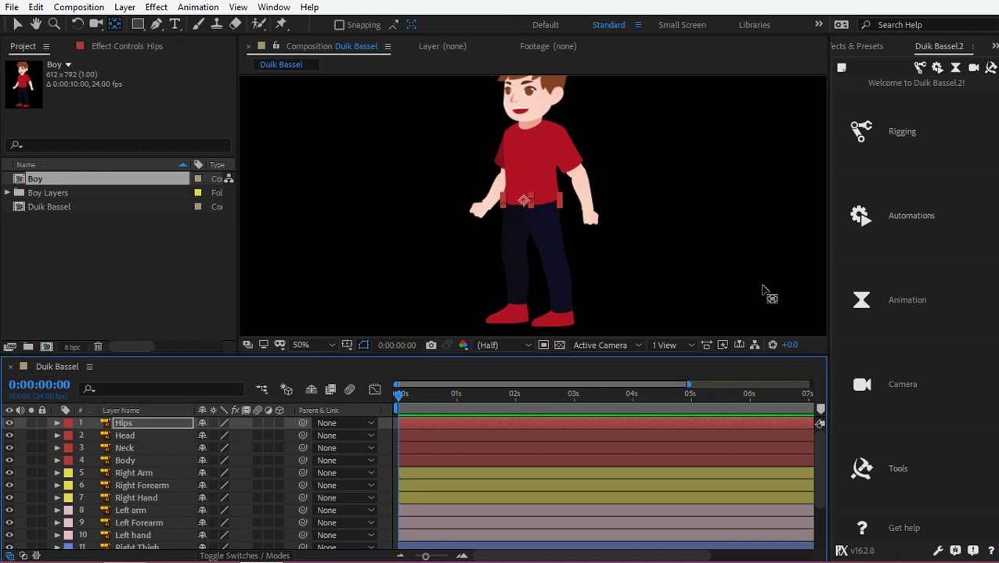
Create a Hominoid structure with Duik's rigging tools and deselect the structure layers.
click(901, 131)
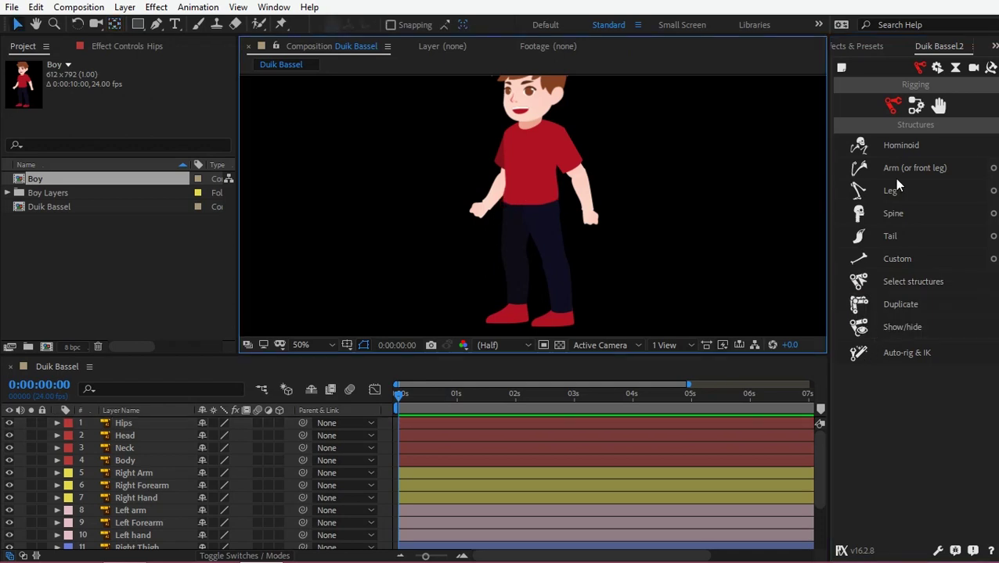
click(908, 151)
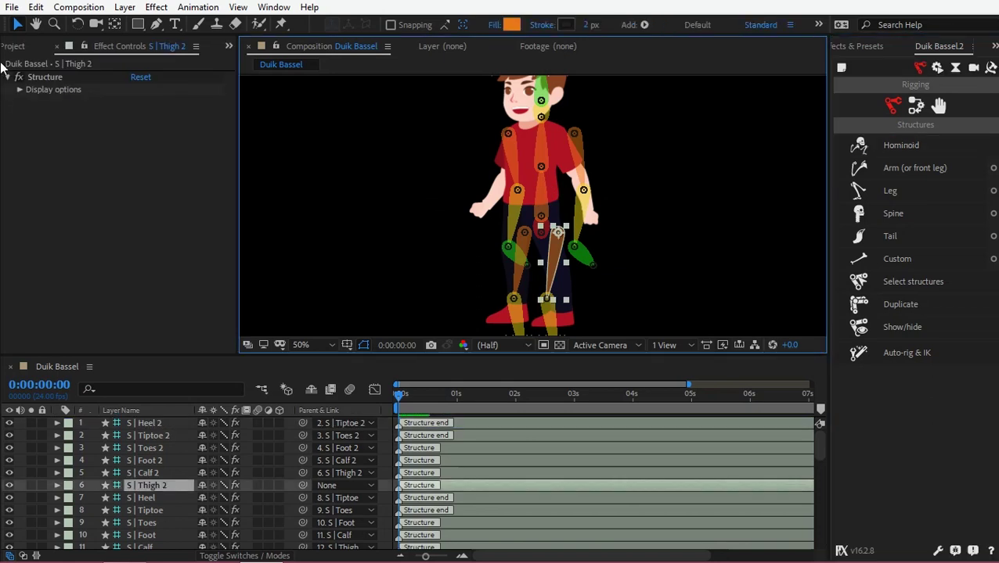
click(659, 184)
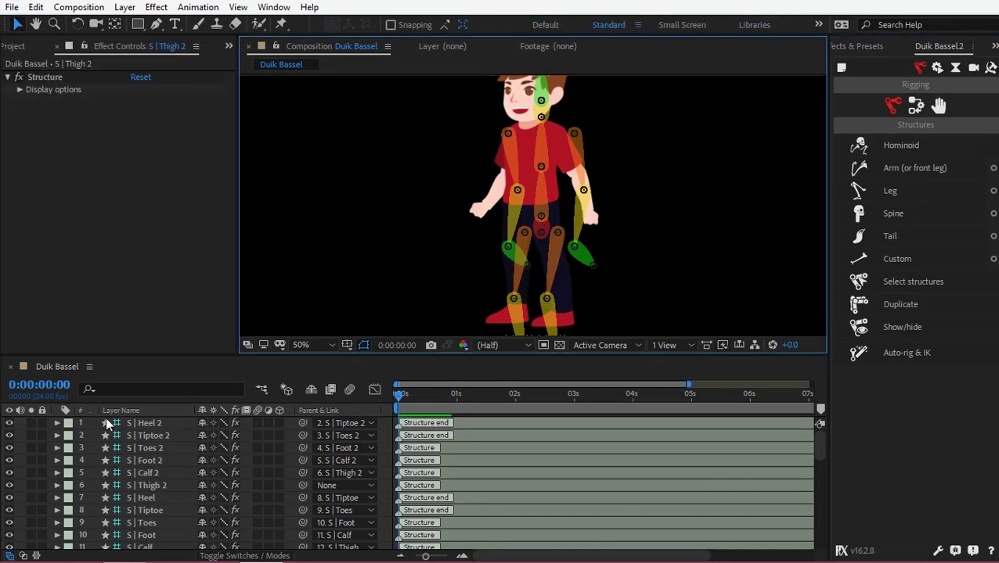
Select all the structure layers from S | Hips up to S | Heel 2 and solo them to hide the character artwork.
key(comma)
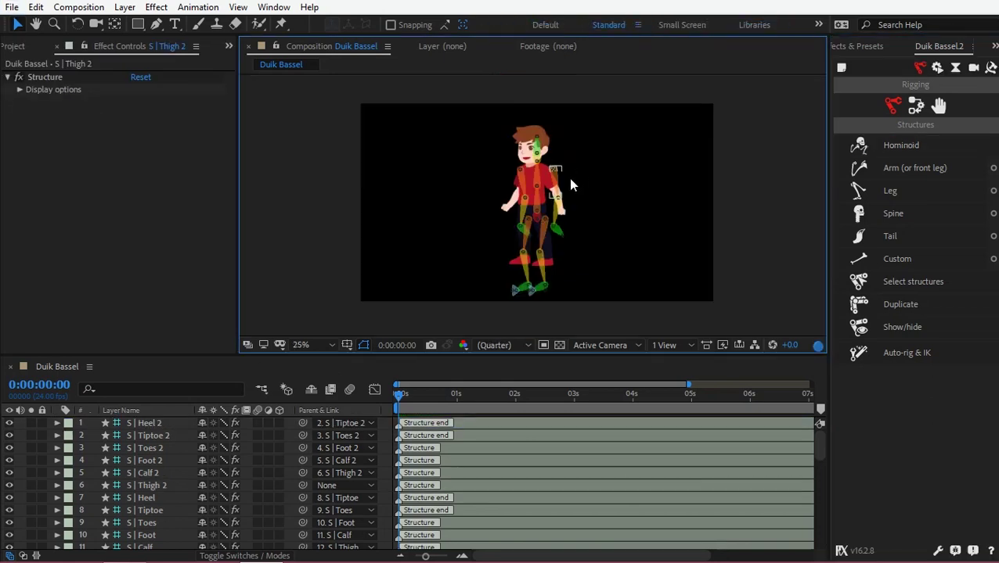
drag(568, 205, 563, 178)
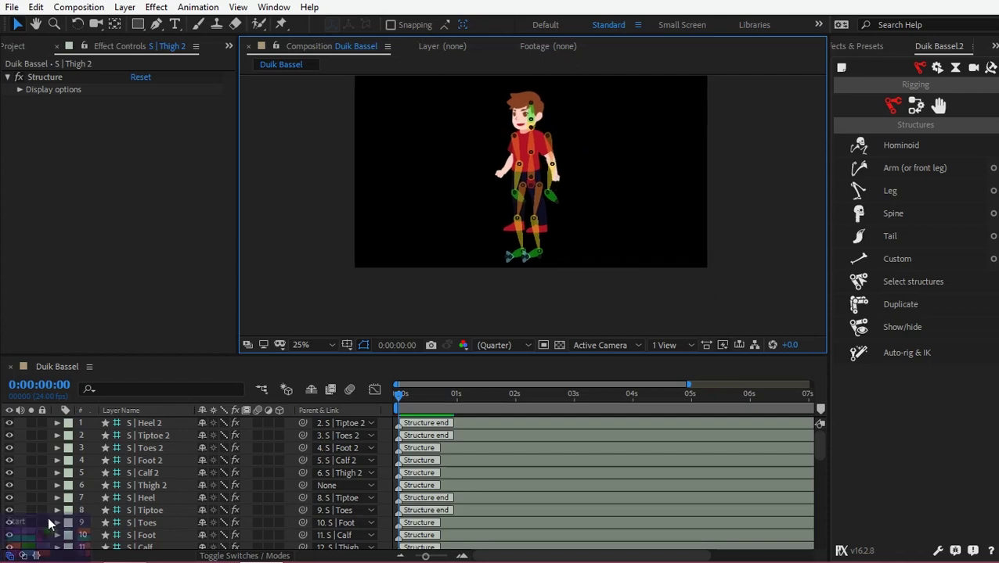
scroll(163, 516, down, 5)
click(168, 510)
scroll(168, 453, up, 5)
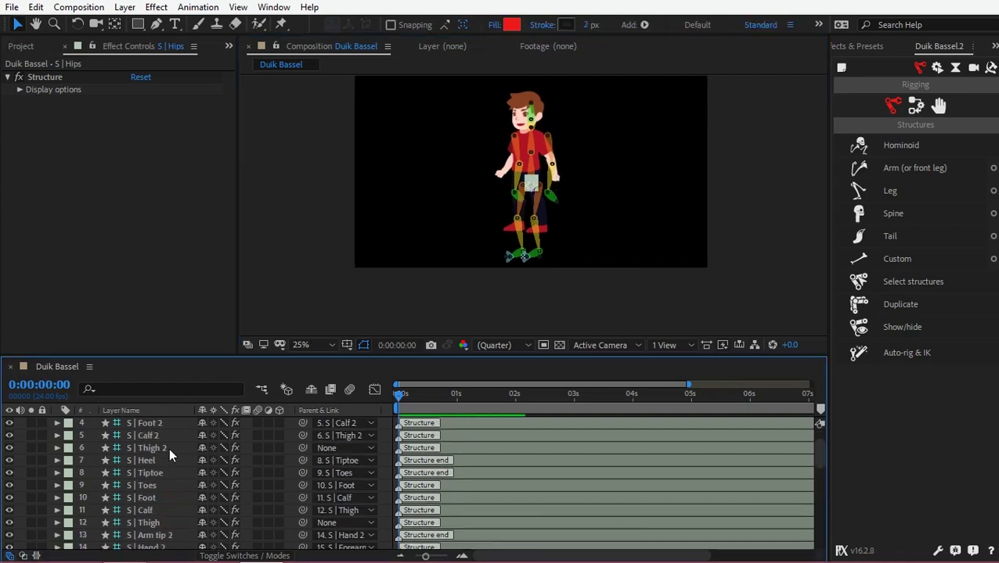
key(ctrl+a)
click(32, 423)
click(406, 295)
scroll(485, 247, up, 2)
scroll(569, 243, down, 2)
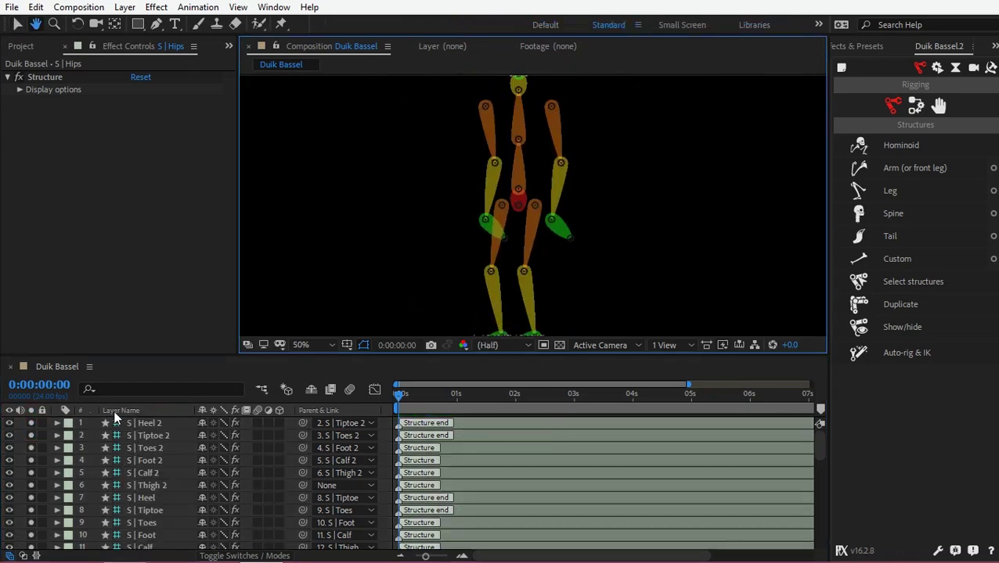
Examine which structure layers form the arm by selecting the Forearm 2, Hand 2 and upper arm bones.
click(558, 180)
scroll(532, 205, up, 2)
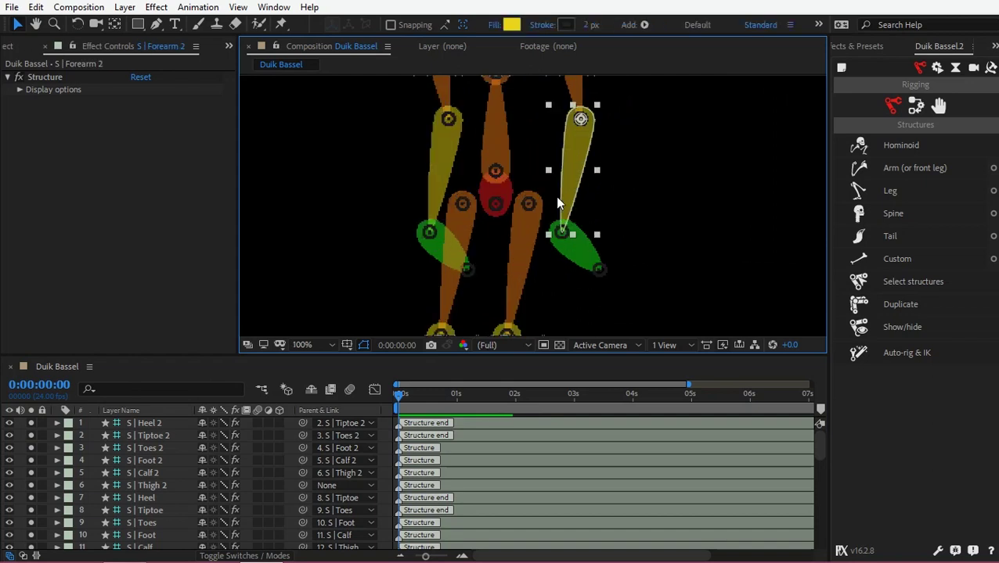
scroll(130, 504, down, 1)
scroll(131, 503, down, 1)
click(602, 250)
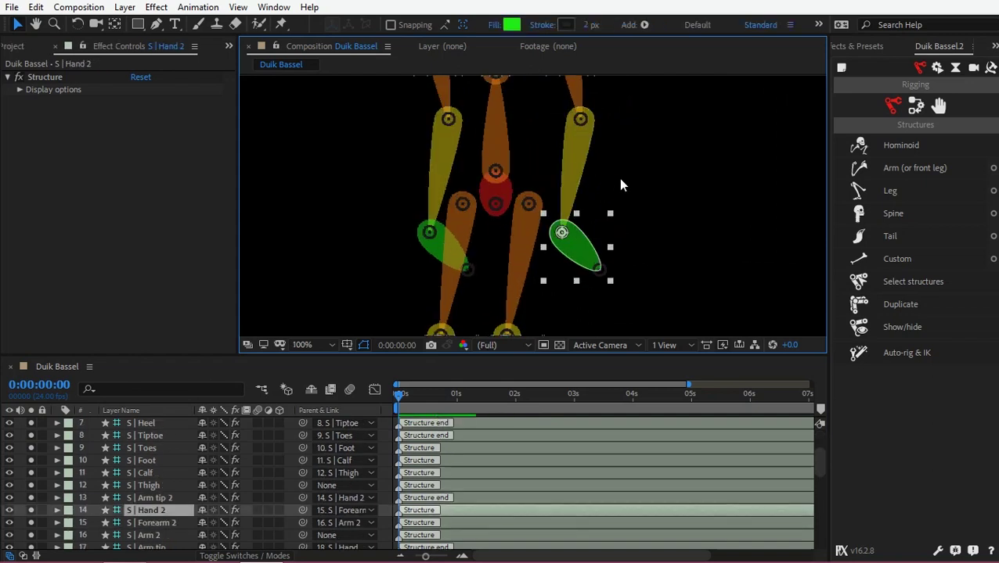
click(592, 134)
scroll(606, 129, up, 2)
scroll(606, 209, down, 2)
Examine which structure layers form the leg by selecting the Thigh 2, Calf 2 and Foot 2 bones.
click(532, 156)
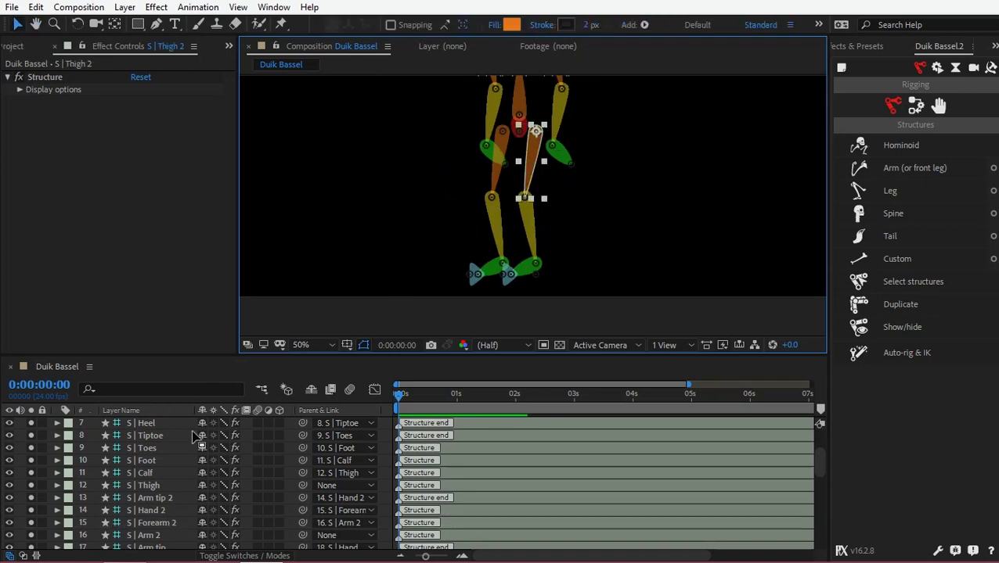
scroll(122, 466, down, 5)
scroll(150, 500, up, 7)
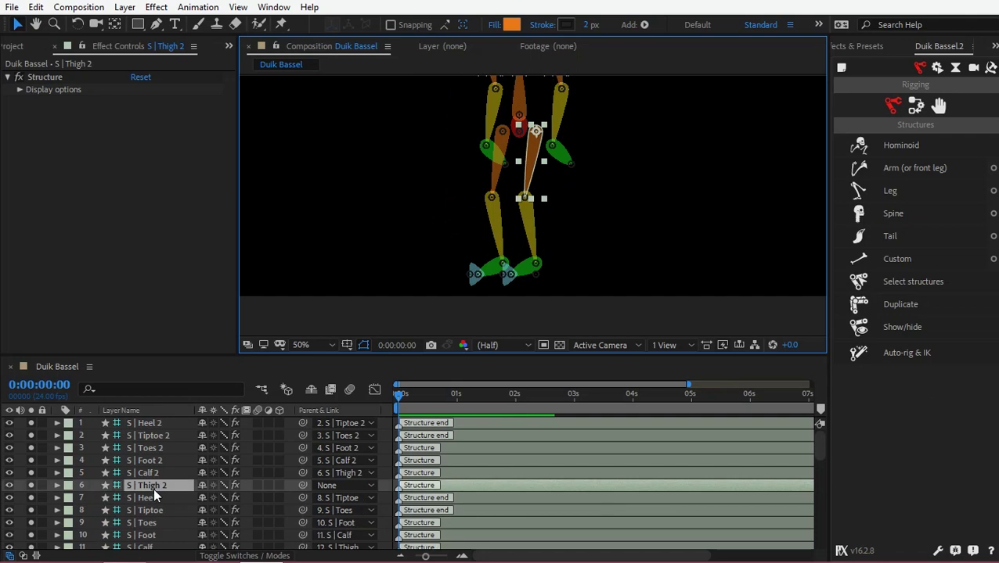
click(156, 474)
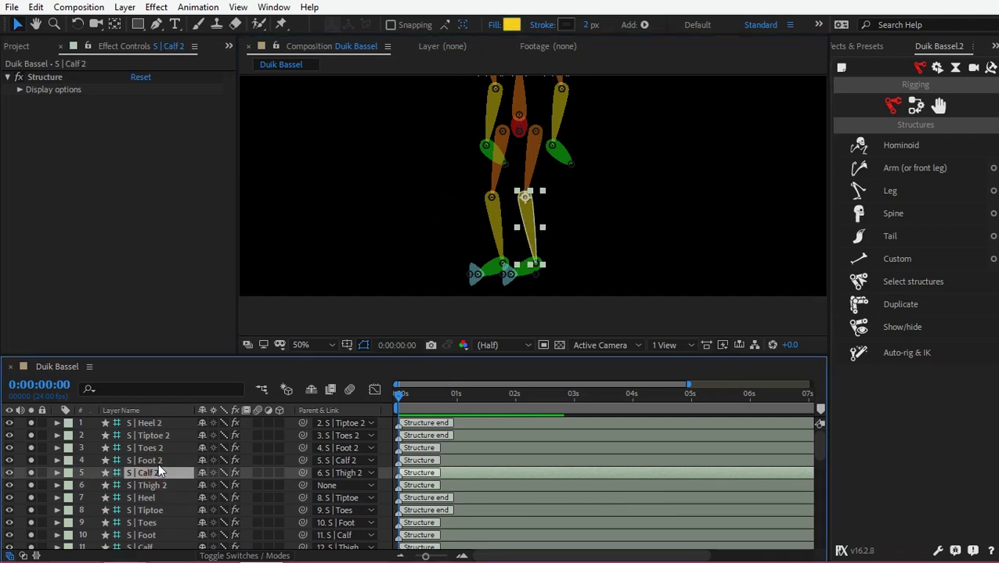
click(157, 462)
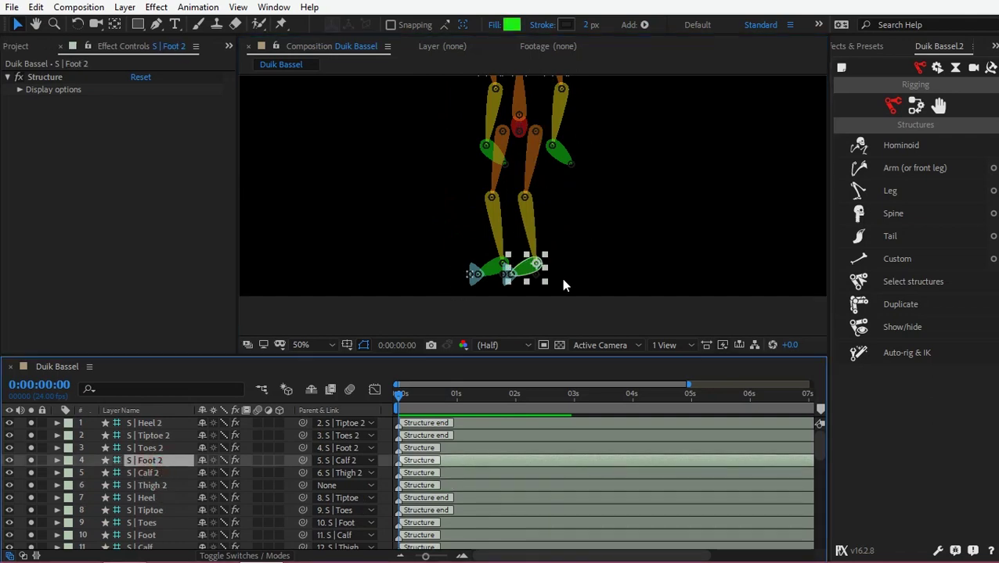
scroll(559, 272, up, 3)
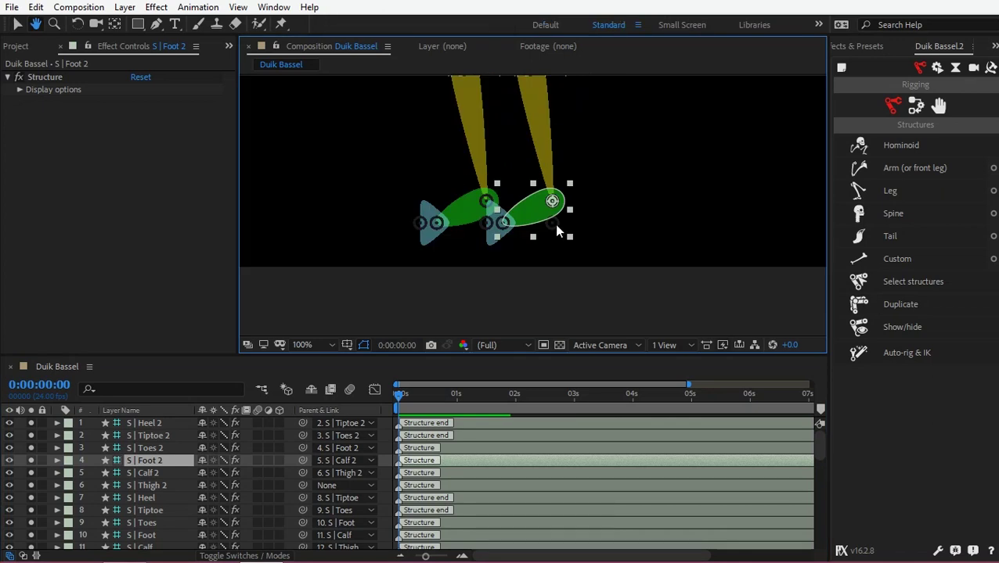
key(v)
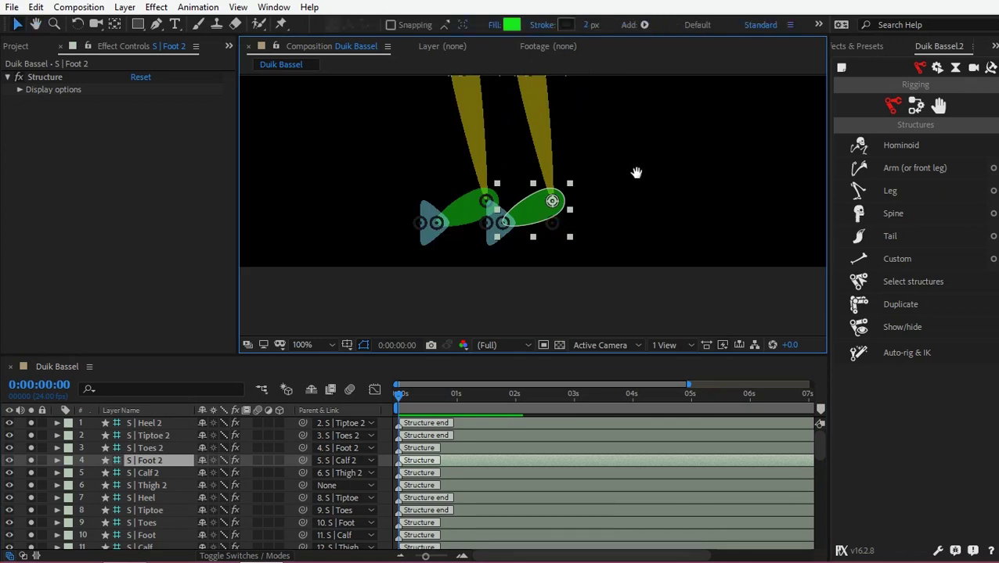
scroll(637, 157, down, 2)
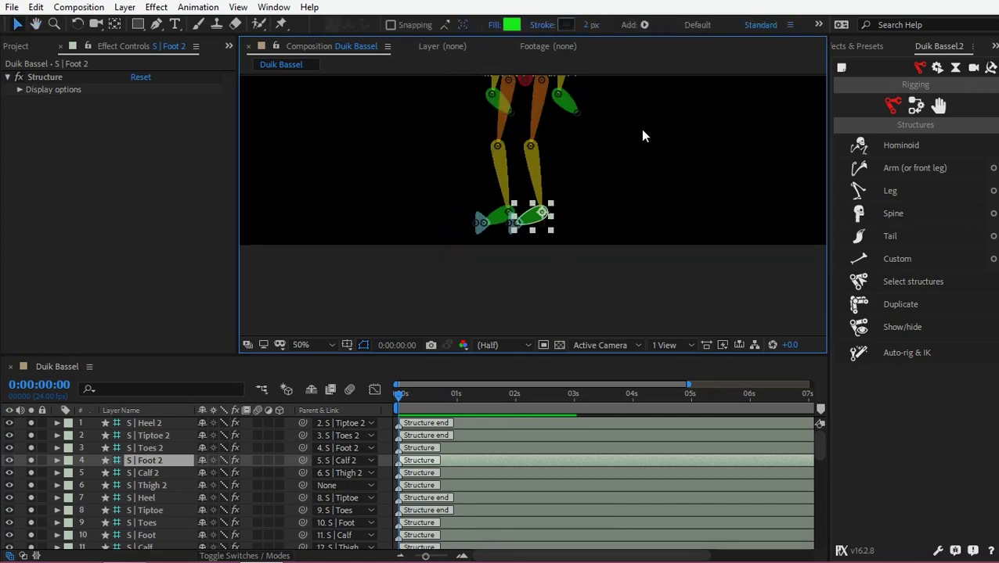
Turn off solo on the structure layers and lock all artwork layers from Hips to Left Foot.
drag(643, 126, 631, 160)
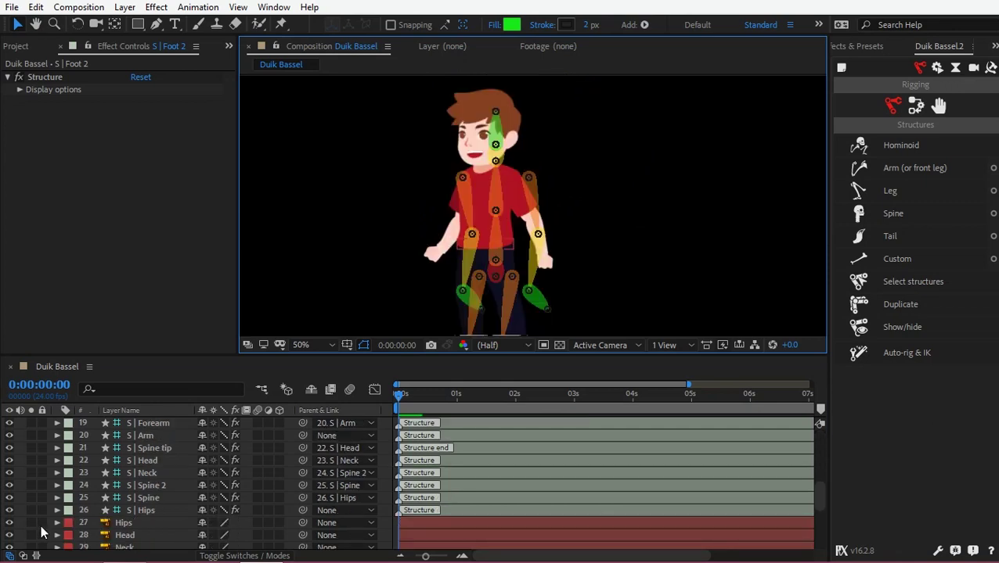
key(grave)
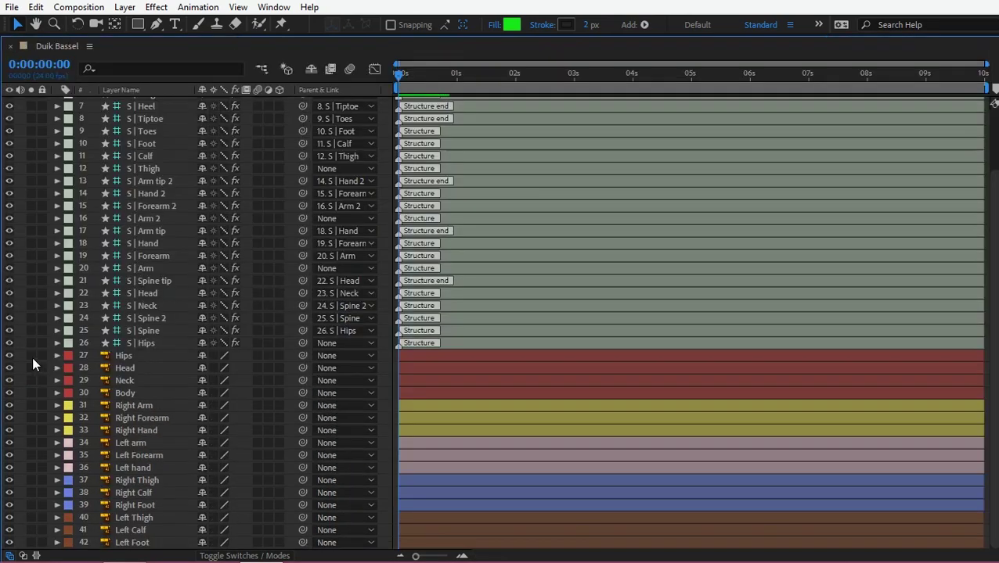
drag(43, 356, 42, 443)
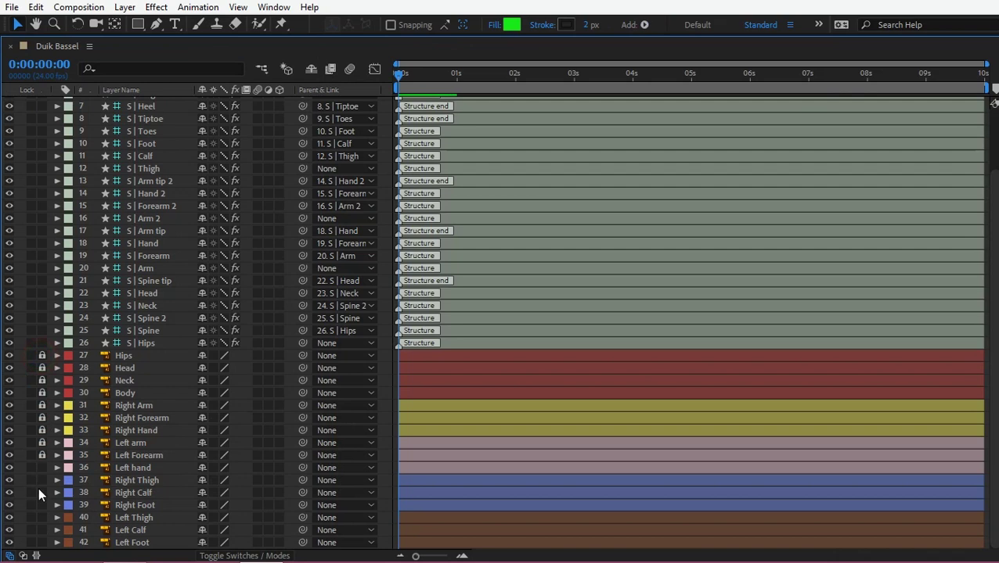
drag(43, 532, 42, 542)
Move both arm structures away from the body, one to each side of the character.
drag(622, 142, 526, 309)
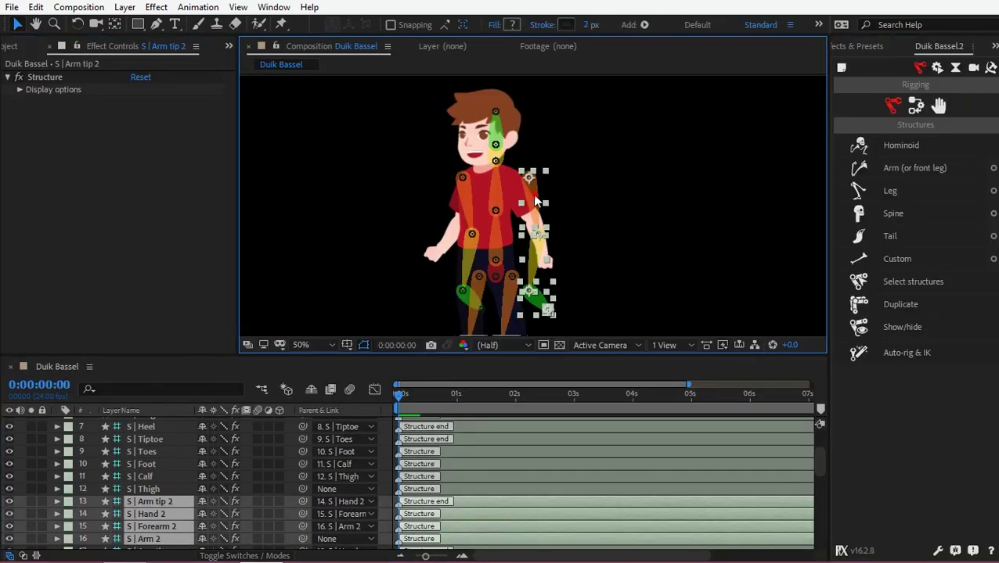
drag(593, 194, 607, 196)
drag(498, 254, 521, 216)
click(485, 164)
drag(485, 163, 362, 164)
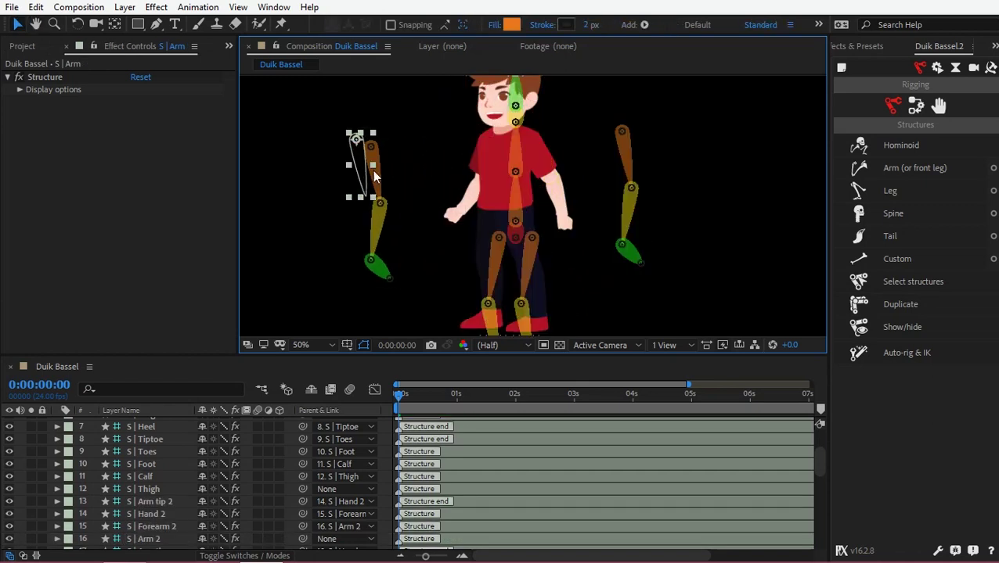
Move both thigh bones with their leg structures outward, one to each side of the character's legs.
scroll(511, 162, down, 3)
click(523, 180)
drag(560, 185, 560, 186)
click(492, 183)
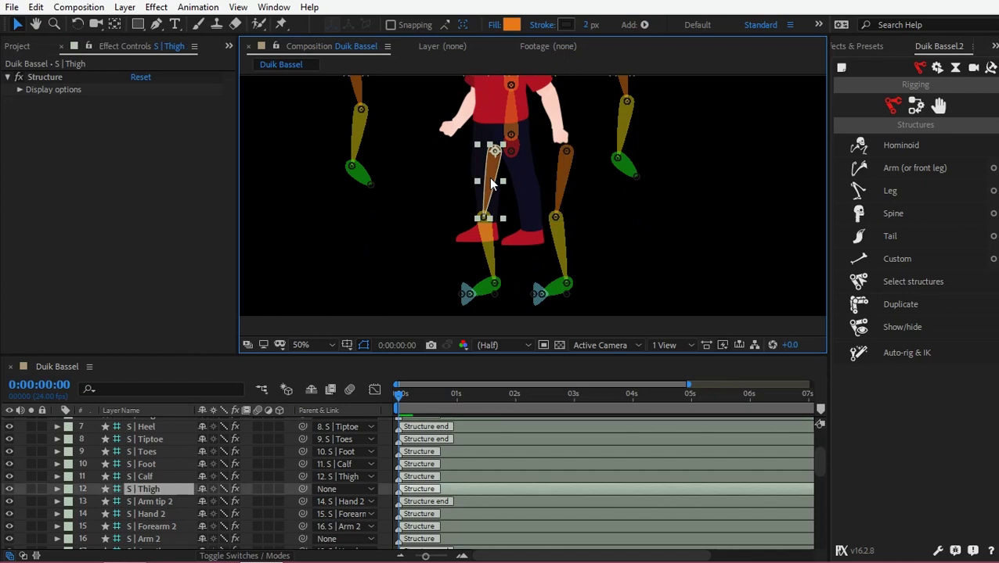
drag(472, 184, 418, 193)
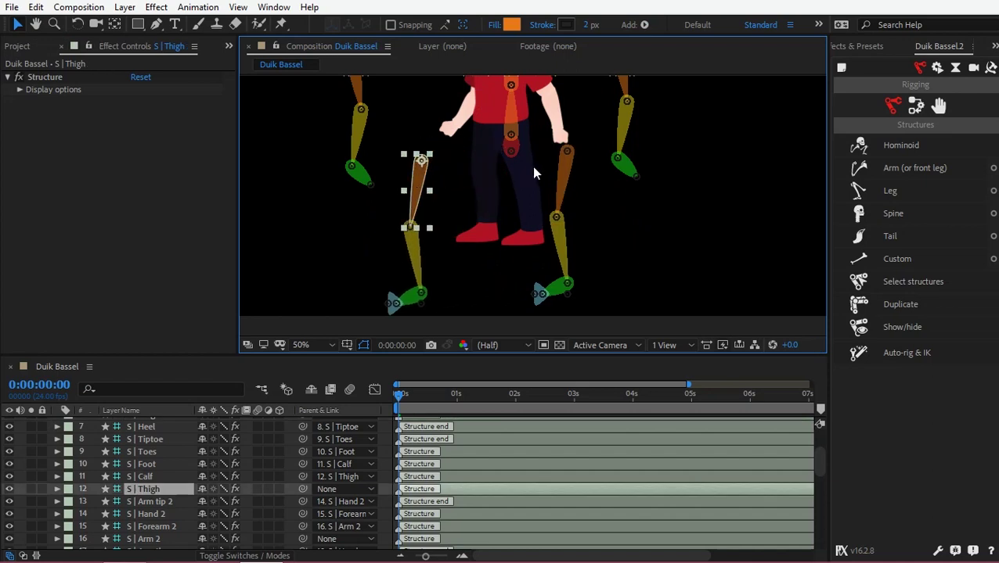
Save the project and deselect the S | Thigh layer.
key(h)
scroll(595, 170, up, 2)
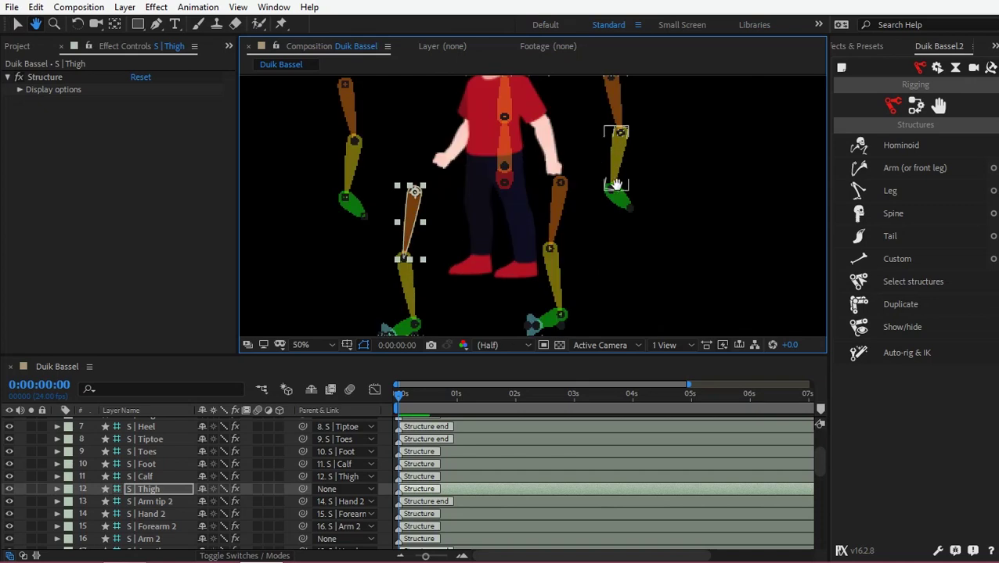
drag(617, 138, 616, 195)
key(v)
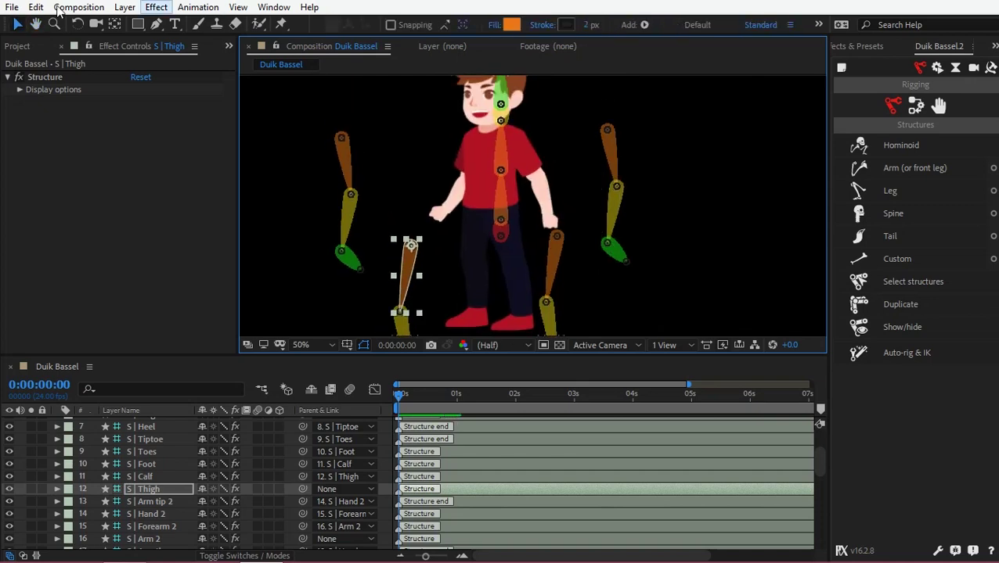
click(12, 7)
click(39, 127)
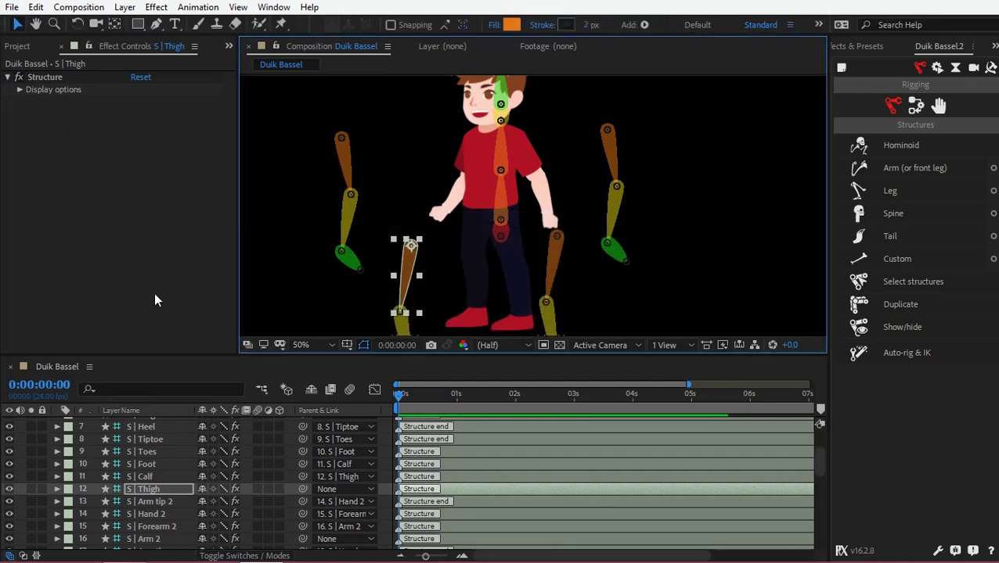
click(684, 222)
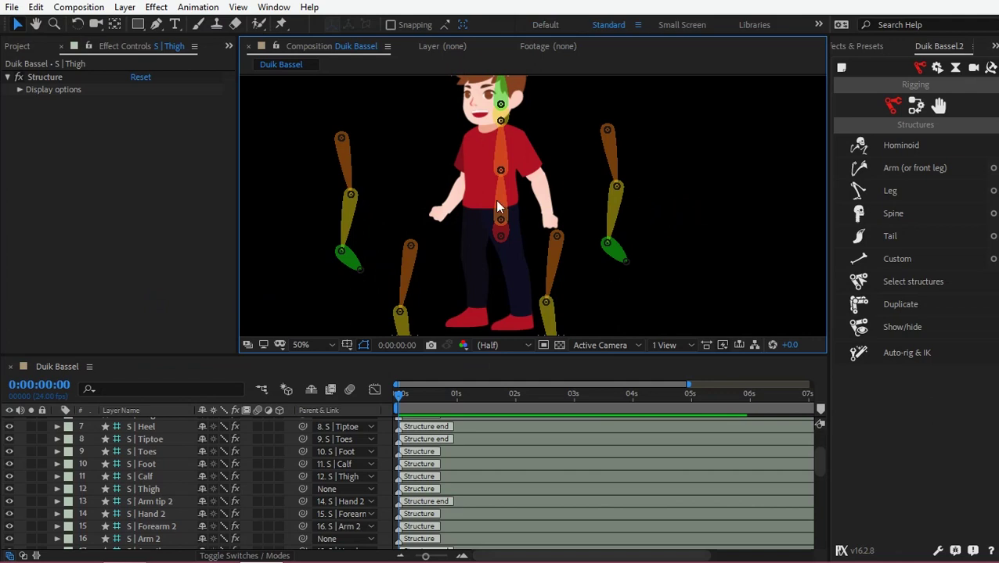
Move the hips bone onto the character's waist, where the shirt meets the trousers.
scroll(491, 201, up, 1)
key(grave)
click(484, 381)
drag(478, 376, 445, 335)
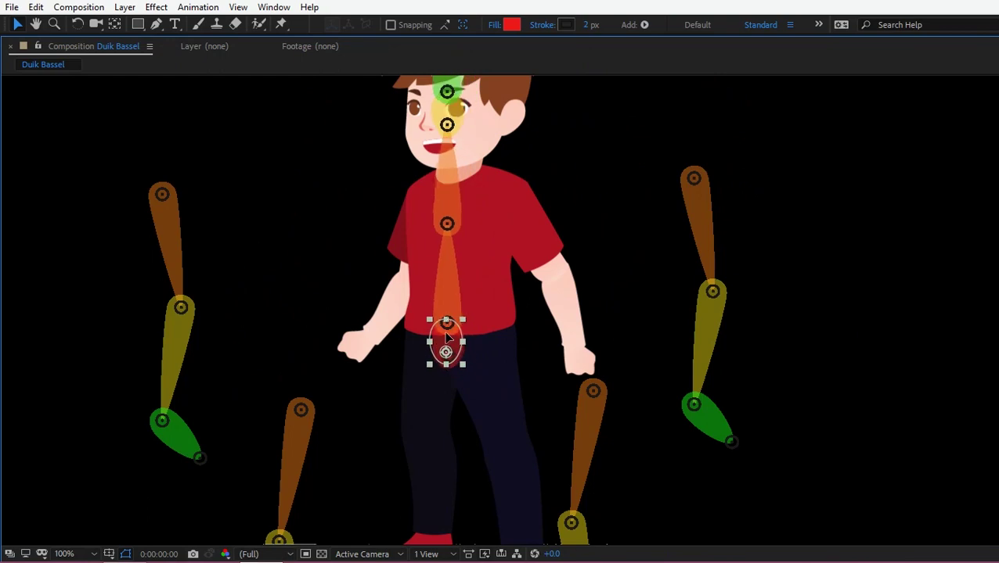
scroll(442, 369, up, 2)
drag(319, 343, 301, 329)
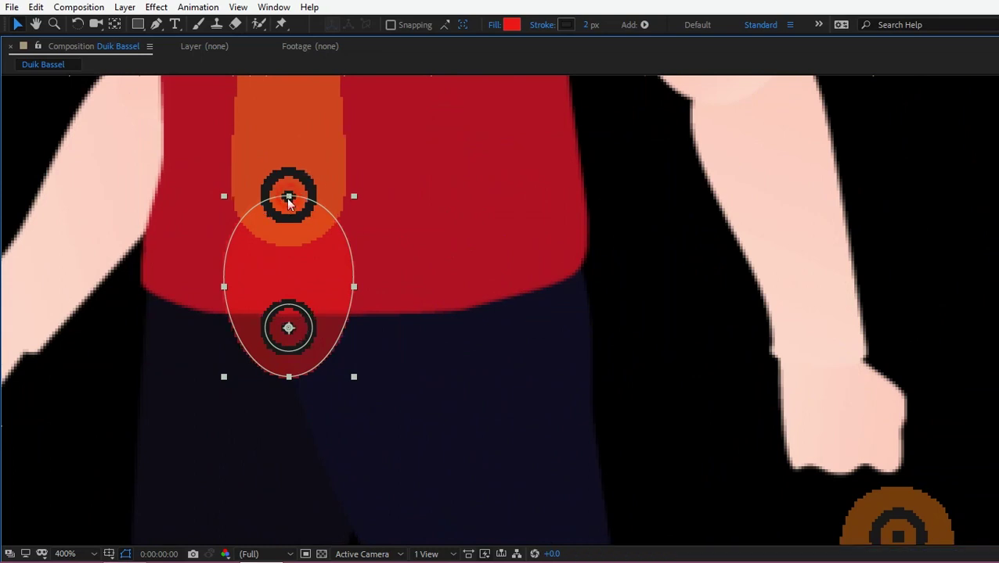
Move the base of the lower spine bone down onto the hips joint.
scroll(289, 235, down, 1)
drag(394, 263, 396, 303)
click(393, 294)
key(space)
drag(457, 200, 459, 232)
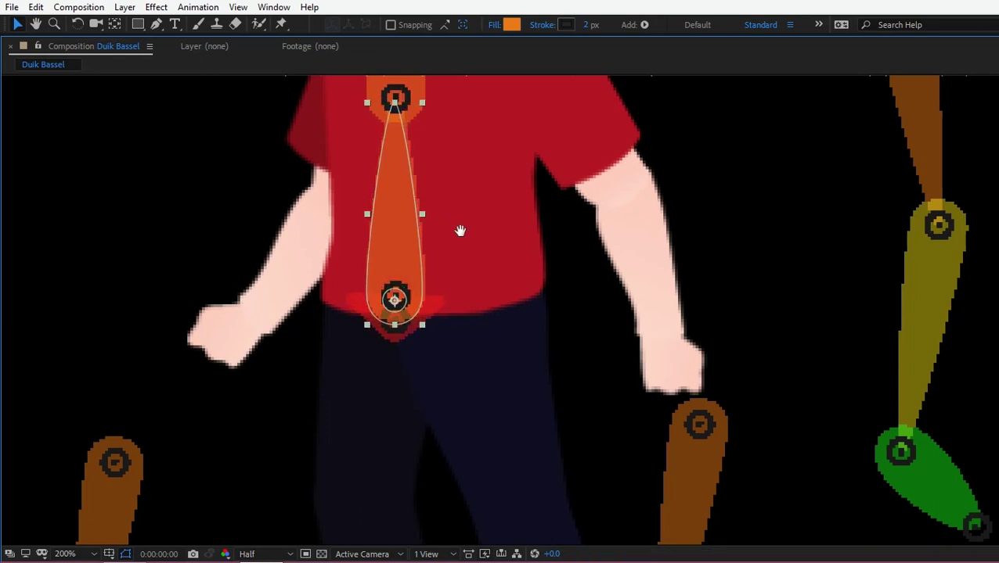
Examine which structure layers form the torso by selecting the Spine and Spine 2 bones.
scroll(445, 205, down, 1)
key(v)
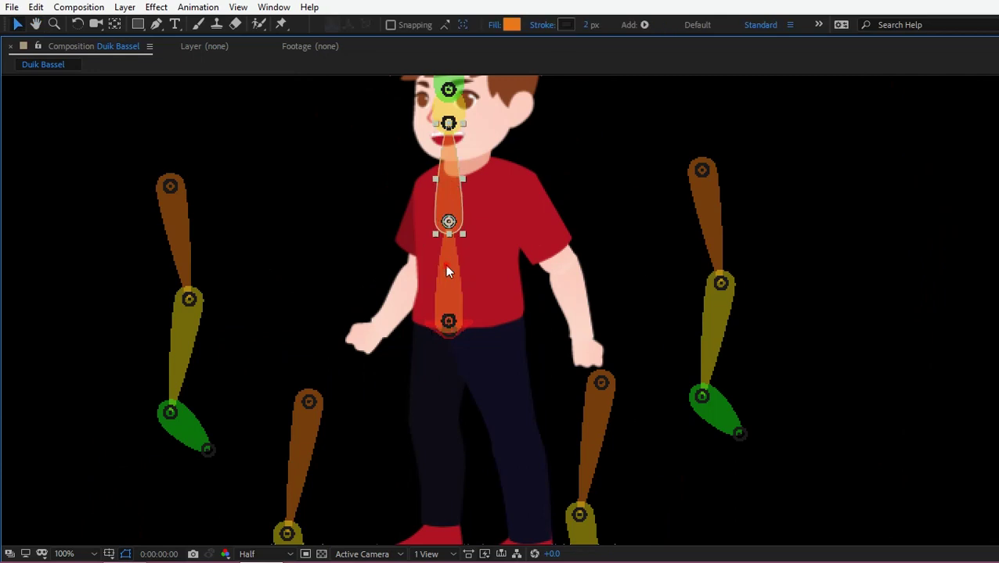
click(449, 196)
key(grave)
scroll(527, 118, down, 1)
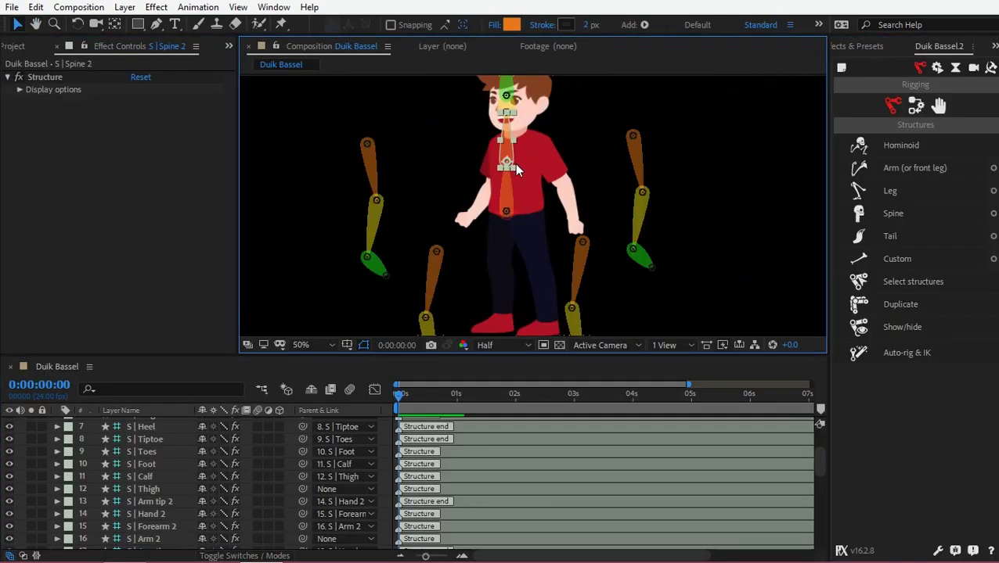
key(space)
drag(516, 159, 509, 186)
scroll(157, 483, down, 3)
click(154, 538)
click(155, 529)
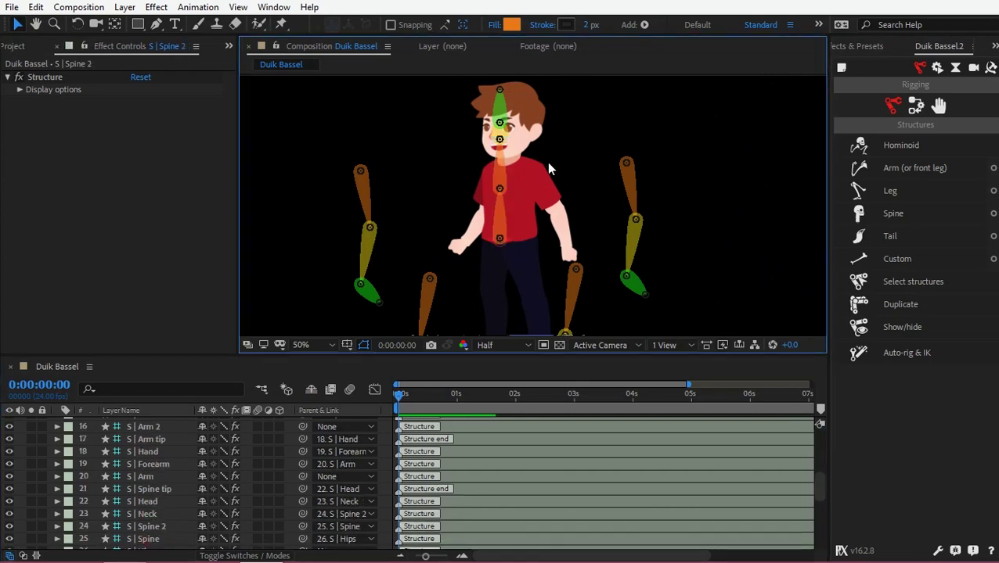
Move the Spine 2 joint to the middle of the character's torso.
key(grave)
key(period)
mouse_move(467, 248)
mouse_down()
mouse_move(434, 275)
mouse_move(440, 301)
mouse_up()
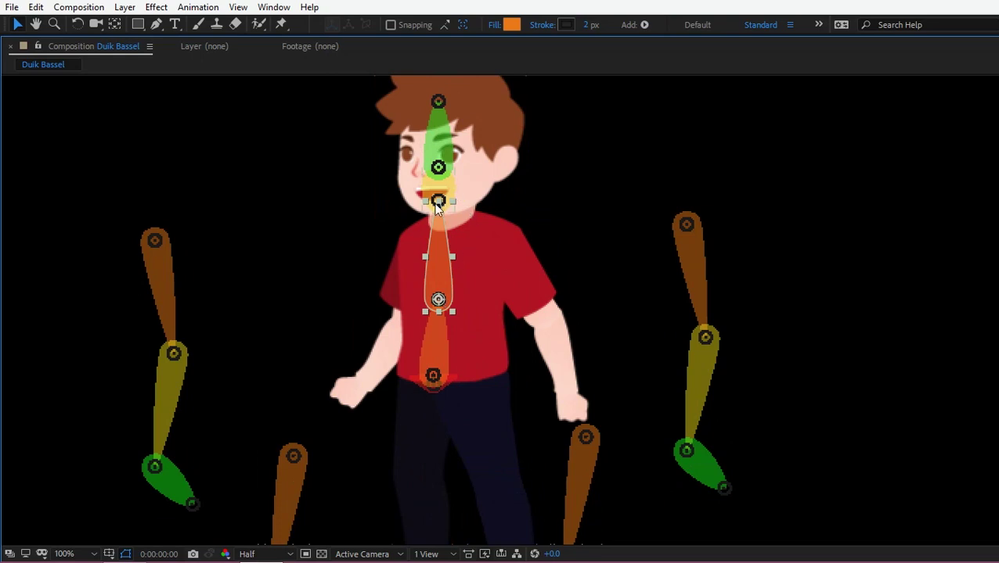
scroll(475, 202, up, 4)
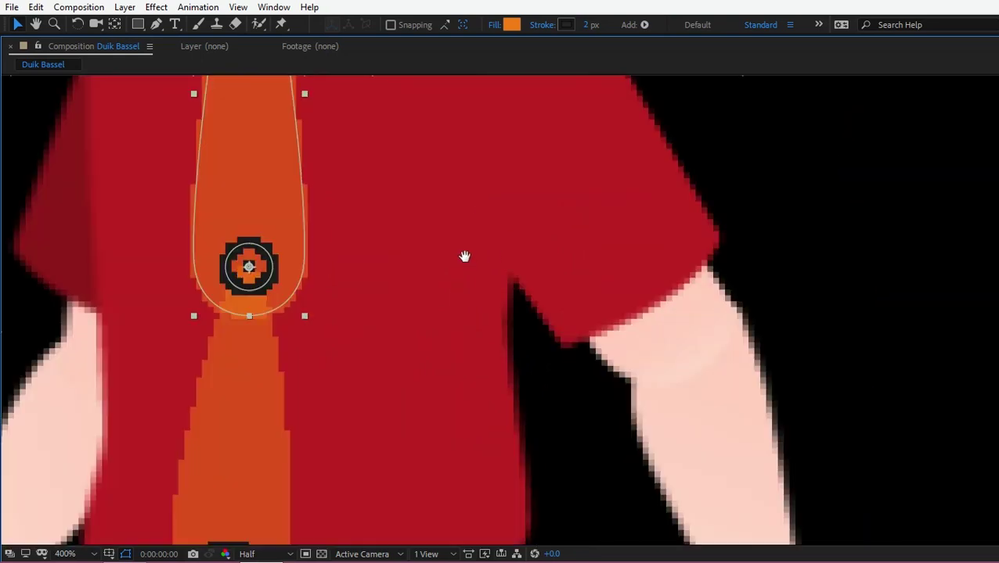
scroll(466, 258, down, 2)
key(v)
Move the neck bone's joint down to the base of the character's neck at the shirt collar.
click(581, 149)
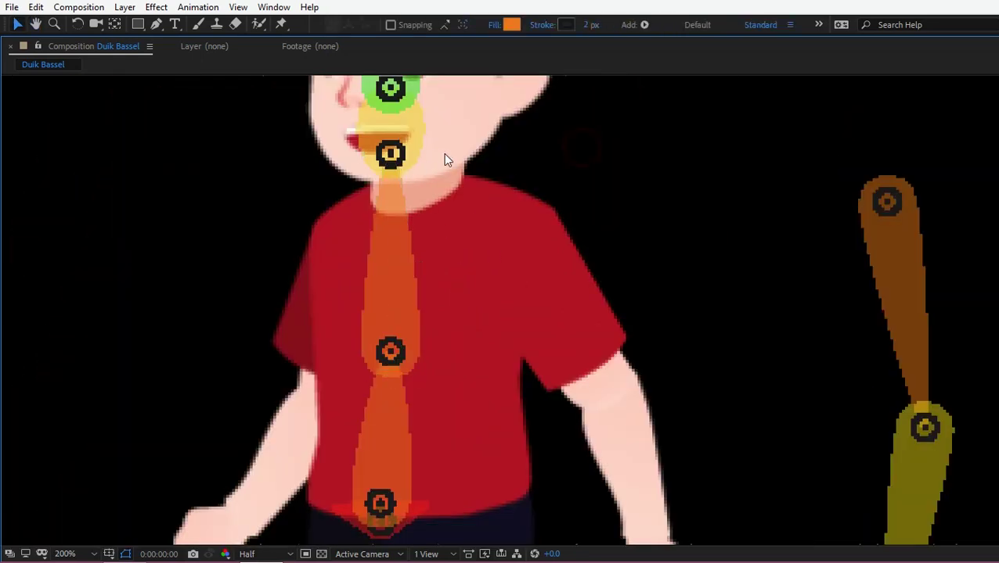
click(395, 162)
drag(393, 185, 398, 215)
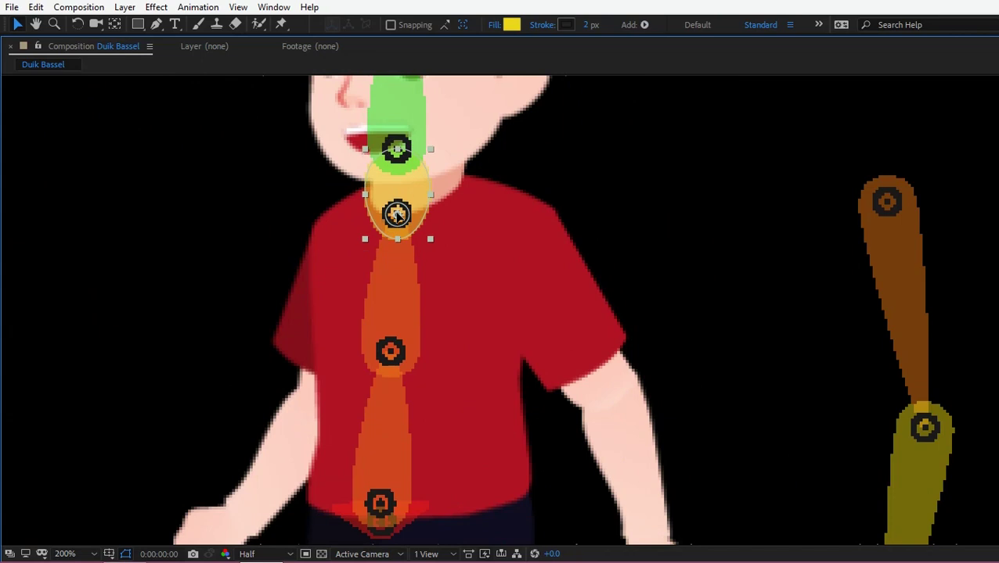
scroll(553, 172, down, 1)
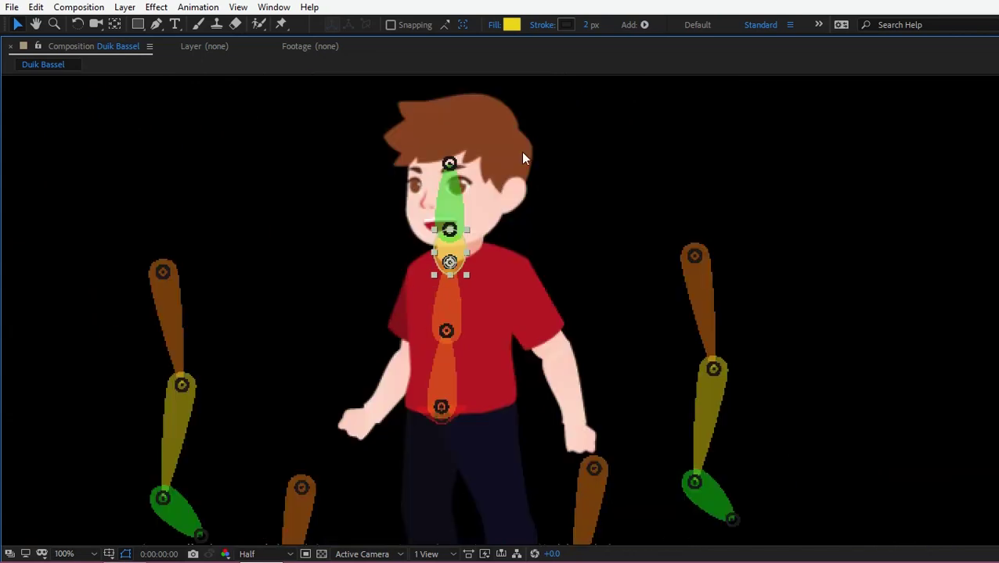
Move the head bone's joint down to the top of the neck, just below the chin.
scroll(486, 191, up, 1)
drag(460, 241, 475, 303)
click(420, 212)
drag(415, 211, 417, 231)
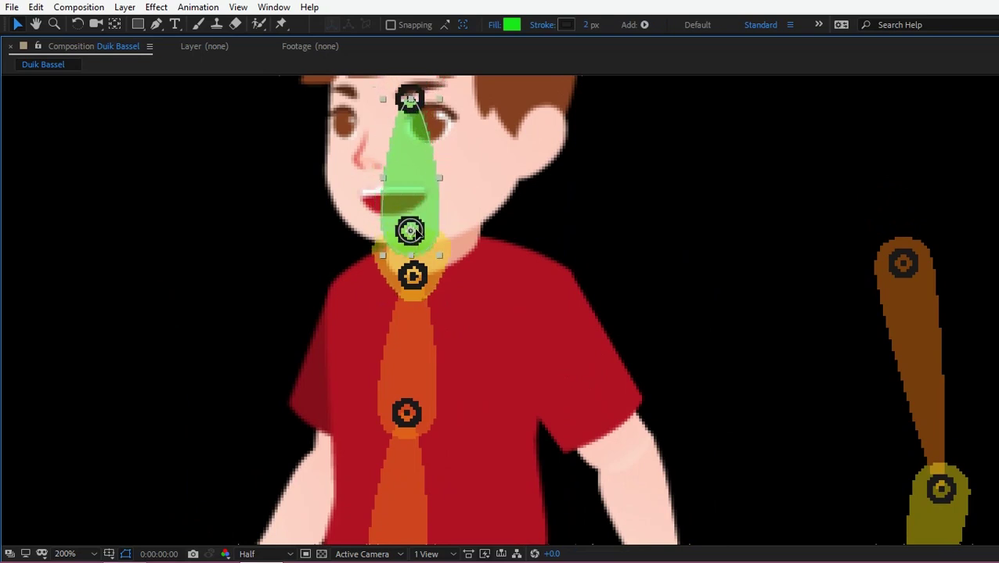
drag(461, 150, 476, 211)
Move the spine tip up to the top of the character's hair so the head bone spans the head.
click(430, 157)
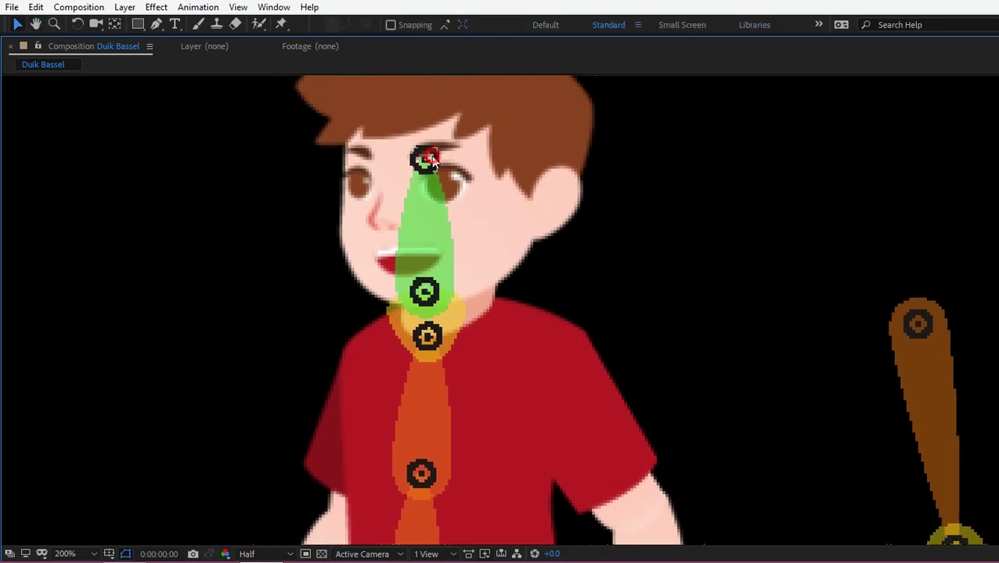
click(426, 162)
drag(427, 122, 429, 111)
scroll(468, 132, down, 1)
drag(464, 172, 465, 236)
key(period)
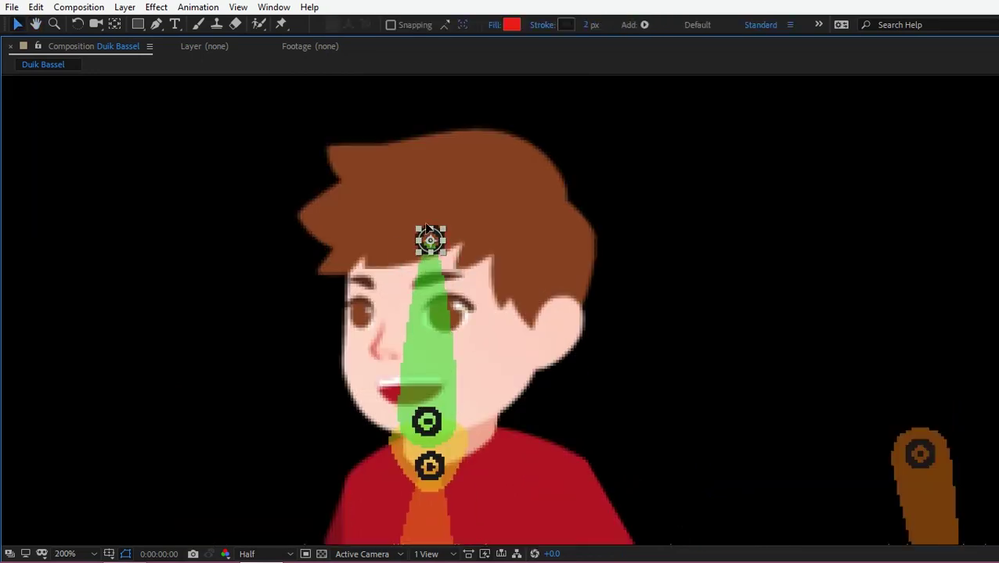
drag(420, 179, 427, 140)
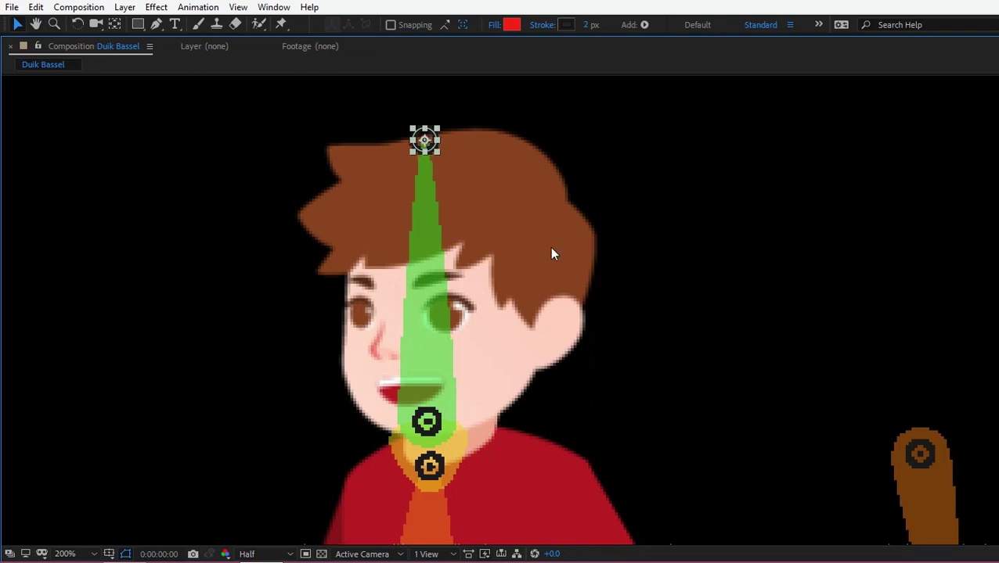
Place the Arm 2 bone on the right shoulder and move the Forearm 2 joint onto the right elbow.
click(686, 324)
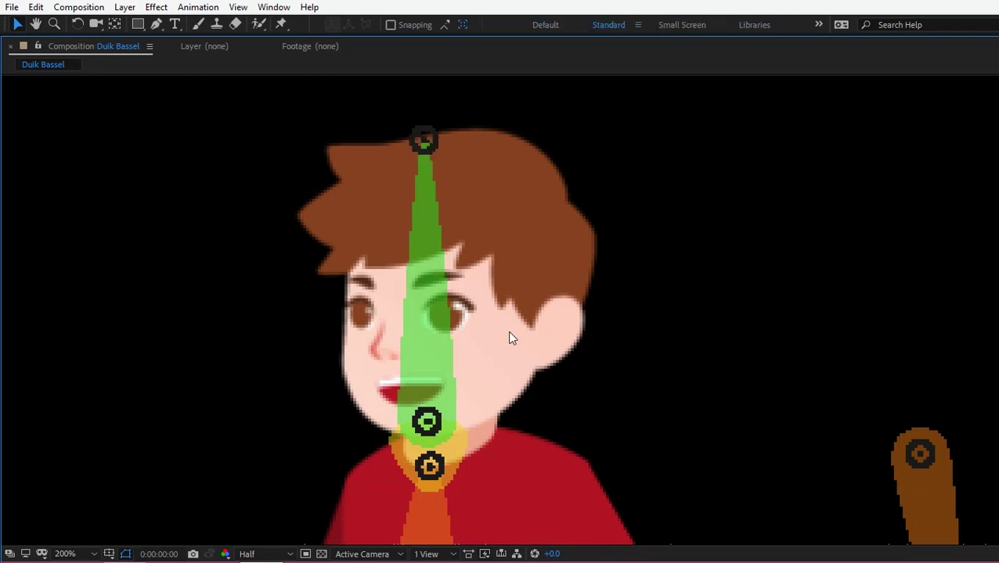
key(comma)
click(692, 241)
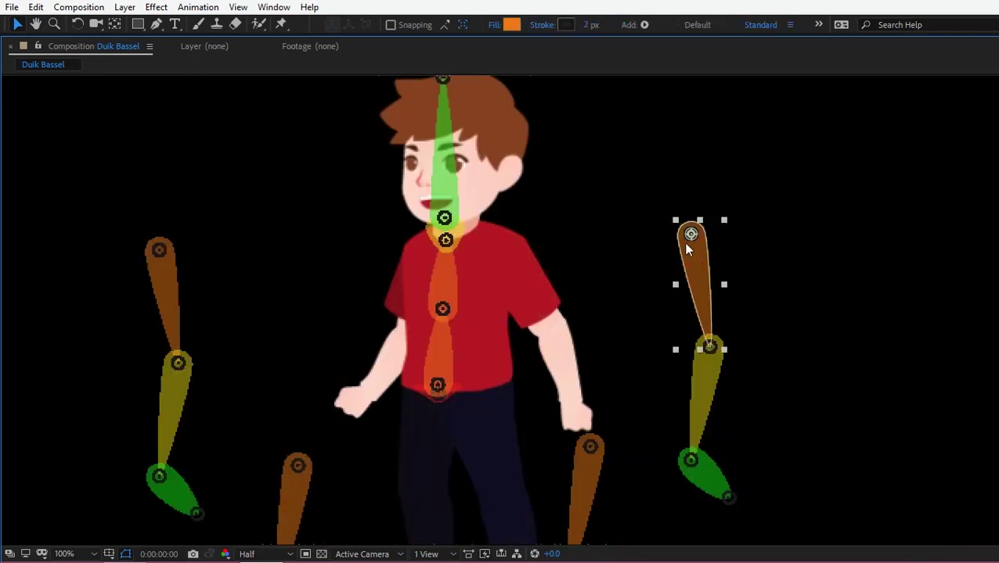
key(period)
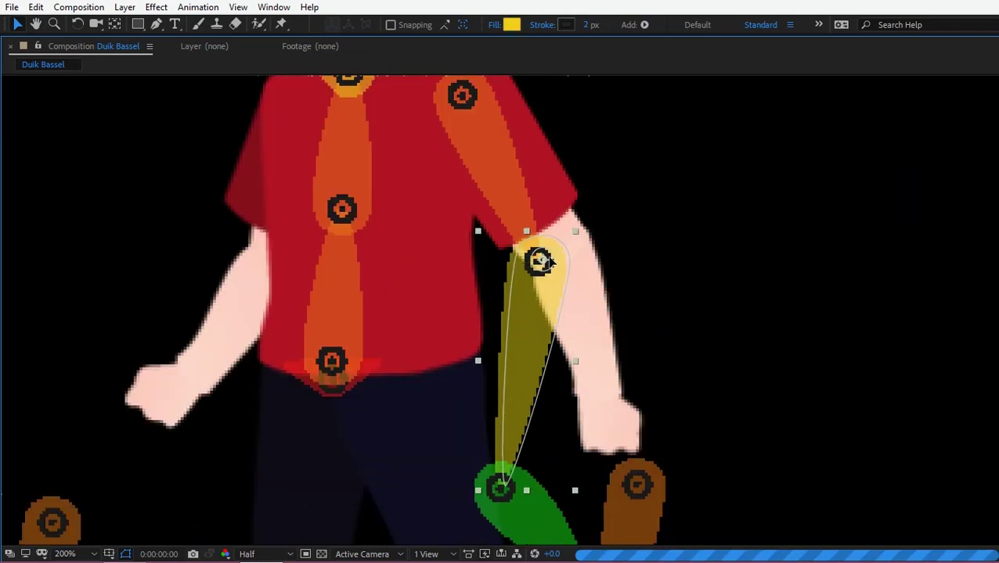
drag(535, 263, 560, 252)
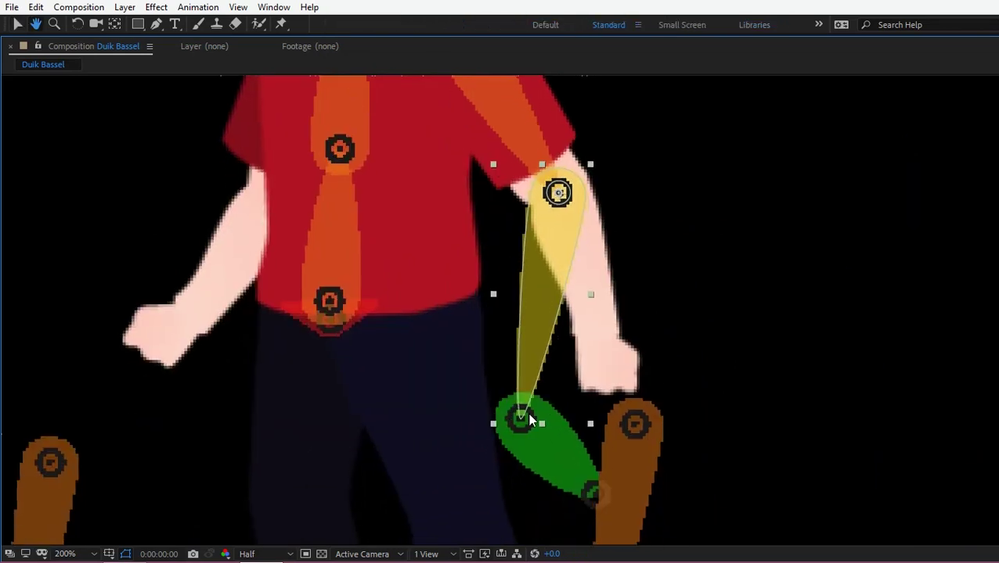
Move the Hand 2 joint onto the character's right wrist.
click(527, 413)
drag(564, 363, 598, 340)
click(632, 450)
key(comma)
drag(562, 437, 538, 311)
Move the Arm tip 2 joint to the end of the right fist so the hand bone covers the hand.
scroll(578, 227, down, 1)
drag(568, 233, 536, 327)
drag(590, 259, 533, 238)
click(603, 242)
scroll(552, 233, down, 1)
scroll(551, 233, up, 1)
click(571, 241)
scroll(570, 241, down, 1)
Move the other arm's bone chain onto the left shoulder and its Forearm joint onto the left elbow.
click(95, 186)
drag(99, 186, 493, 226)
scroll(367, 219, up, 1)
drag(382, 140, 396, 132)
drag(429, 362, 374, 282)
Move the Hand joint onto the left wrist and the Arm tip to the end of the left fist.
drag(376, 455, 403, 336)
drag(365, 388, 343, 280)
drag(406, 356, 294, 319)
Fine-tune the left arm's elbow, wrist and arm tip joints to follow the artwork.
drag(342, 281, 347, 280)
drag(404, 166, 411, 169)
drag(353, 284, 344, 286)
drag(292, 323, 286, 315)
Fit the Thigh 2, Calf 2 and Foot 2 joints to the right leg's hip, knee and ankle.
scroll(540, 353, down, 2)
scroll(540, 353, up, 1)
drag(604, 324, 498, 227)
drag(480, 363, 515, 330)
click(31, 494)
click(542, 241)
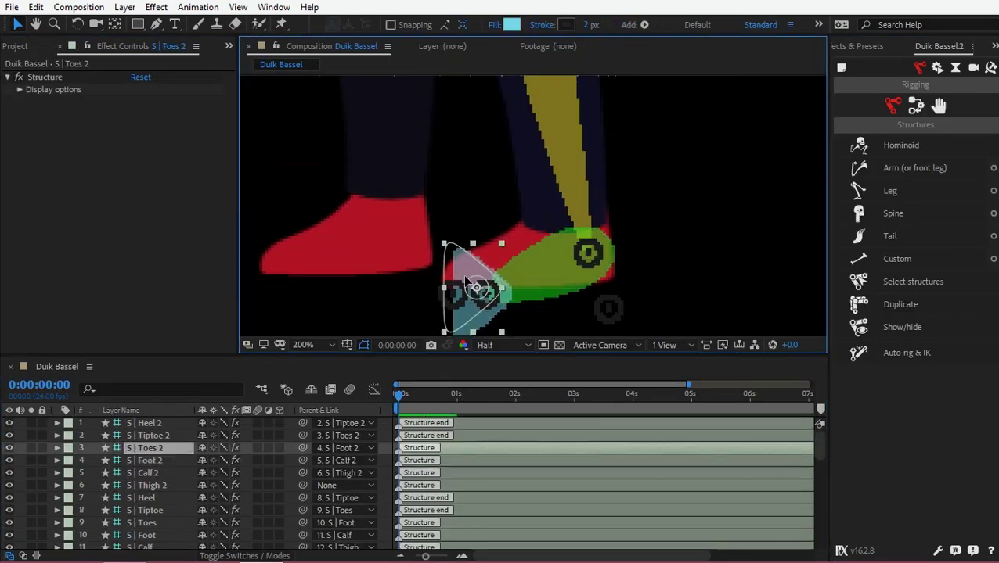
Move the Toes 2 and Tiptoe 2 joints to the front of the right shoe and Heel 2 to its heel.
drag(470, 291, 429, 269)
click(423, 272)
click(610, 331)
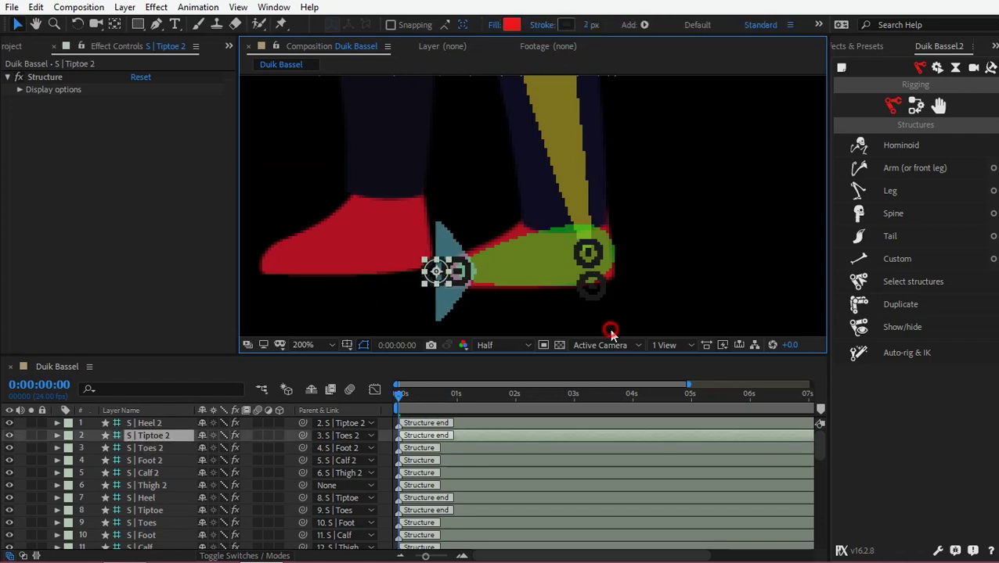
click(591, 285)
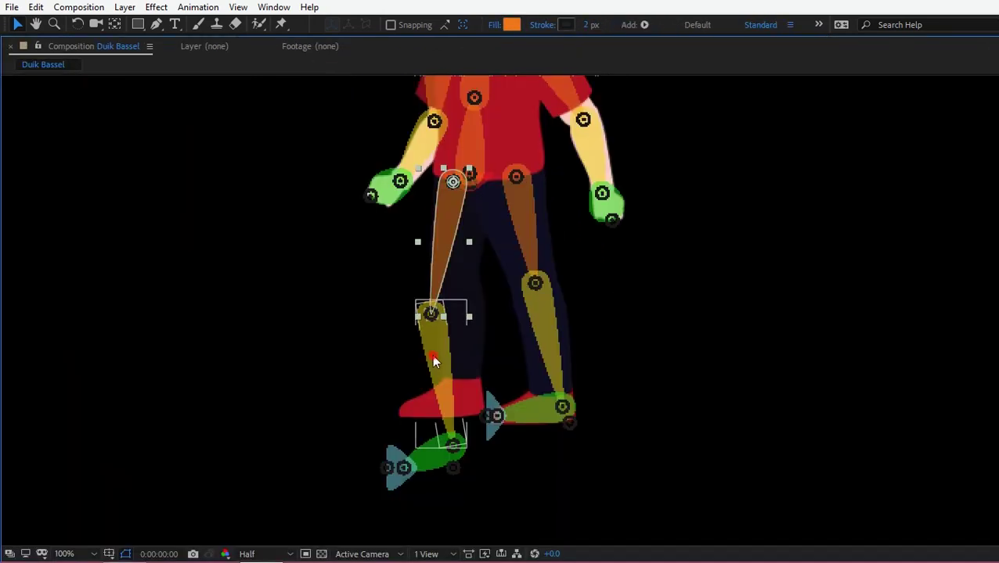
Move the Calf joint onto the left knee and the Foot joint onto the left ankle.
click(433, 356)
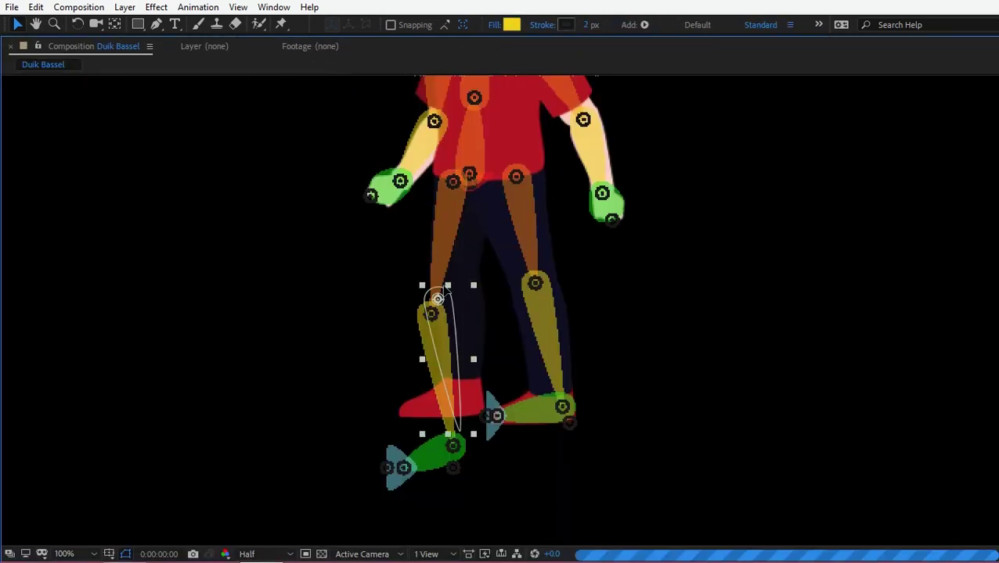
drag(431, 314, 453, 286)
click(462, 427)
scroll(463, 427, up, 1)
drag(457, 536, 443, 413)
Fit the left foot's ankle, toe, tiptoe and heel joints to the left shoe, and save the project.
drag(340, 446, 325, 410)
mouse_move(425, 405)
mouse_down()
mouse_move(447, 414)
mouse_move(437, 388)
mouse_move(443, 403)
mouse_up()
click(386, 474)
click(451, 416)
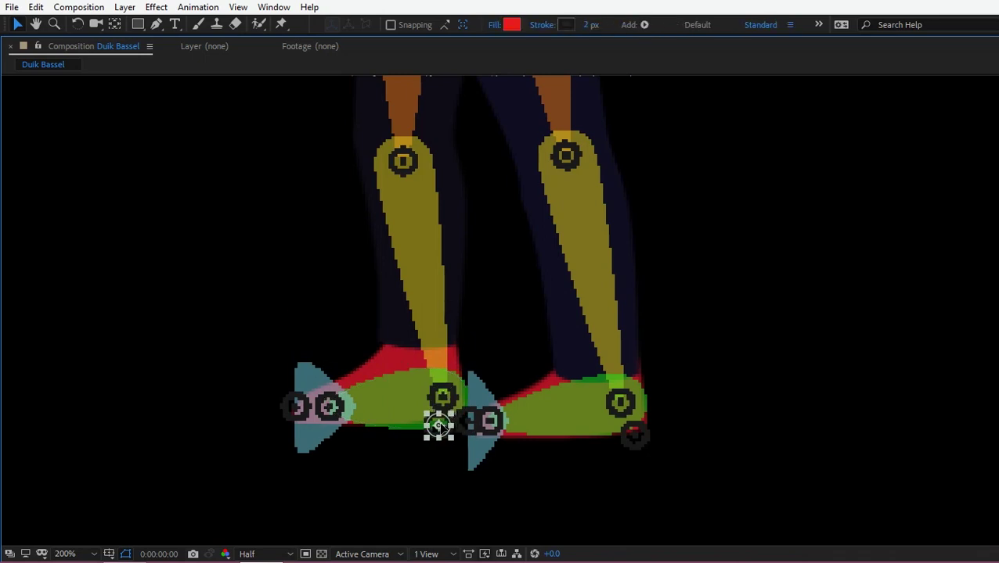
scroll(599, 149, down, 4)
key(ctrl+s)
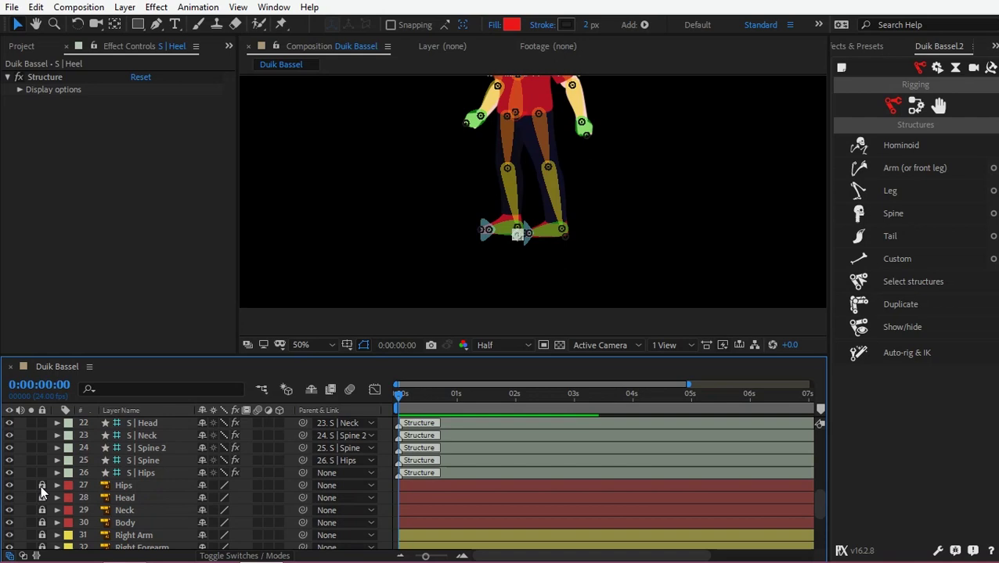
Unlock all the character artwork layers, from Hips down to Left Foot.
drag(42, 486, 42, 542)
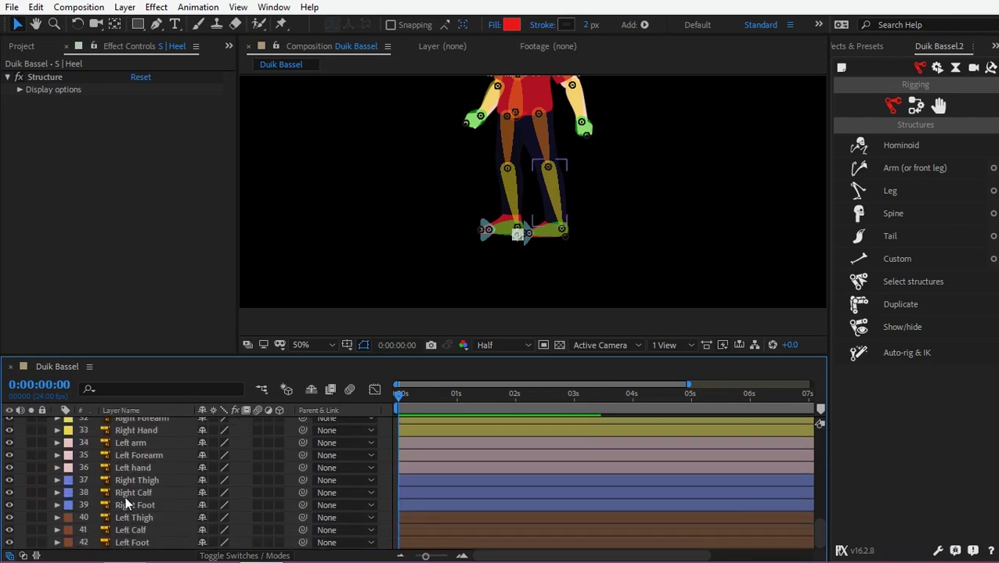
scroll(168, 498, up, 5)
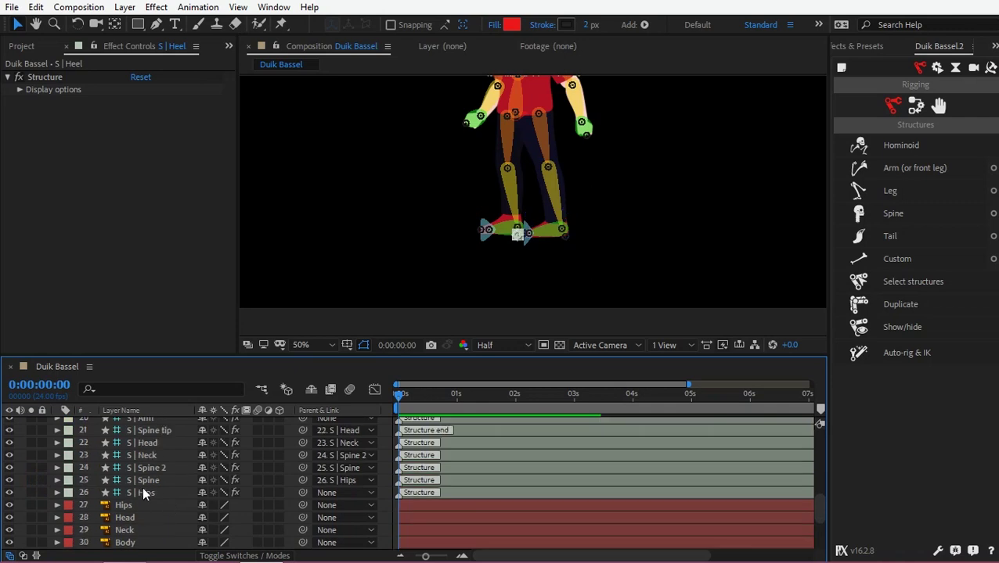
click(628, 116)
drag(605, 160, 586, 209)
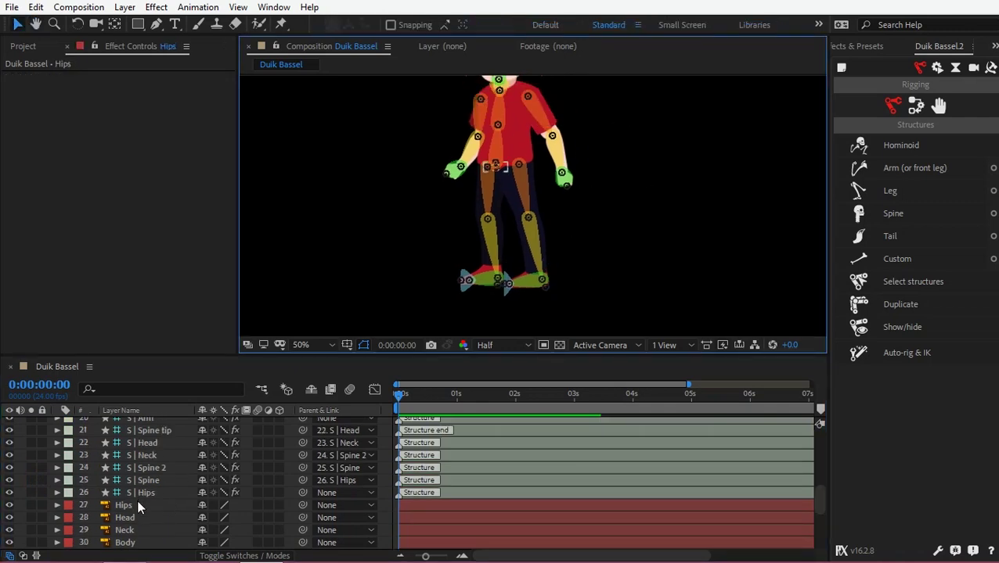
Parent the Hips artwork layer to S | Hips and the Head layer to S | Head.
click(138, 507)
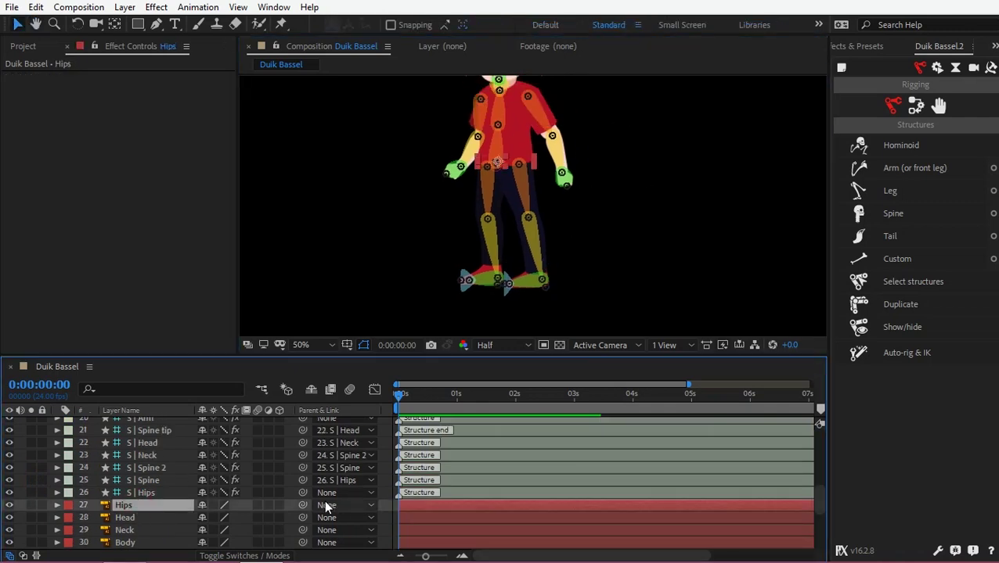
drag(198, 506, 132, 507)
click(127, 520)
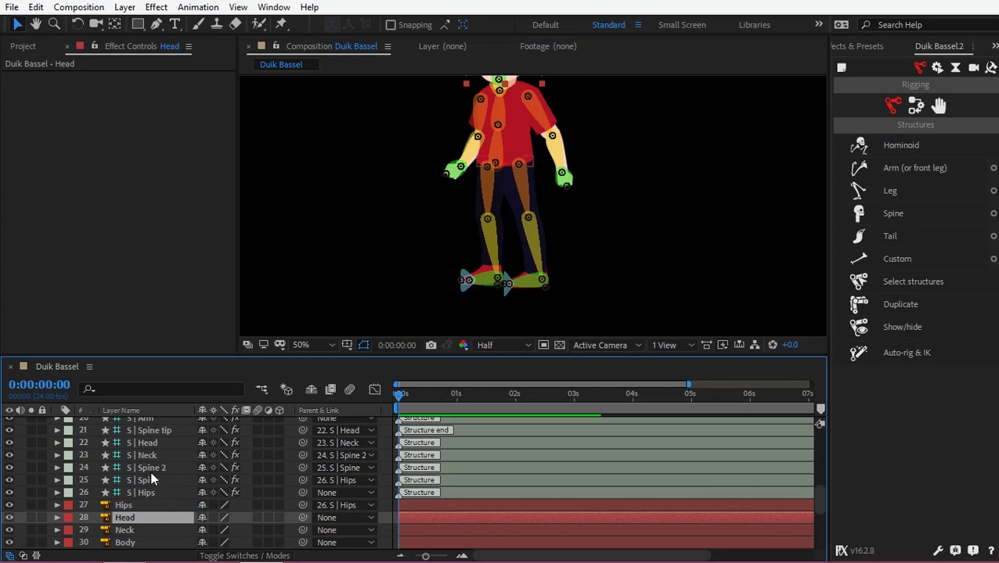
drag(303, 517, 250, 443)
Parent the Neck artwork layer to the S | Neck structure.
click(494, 116)
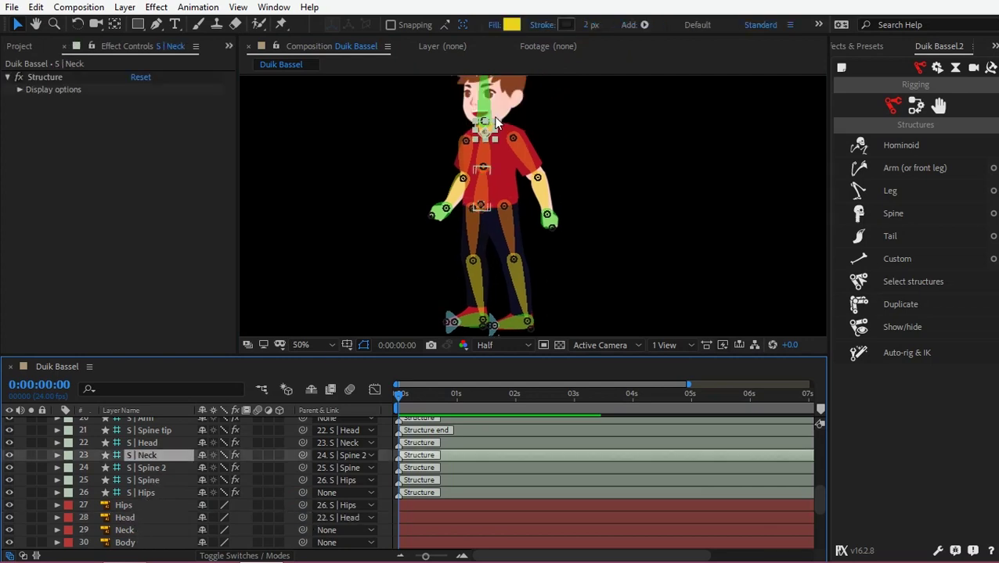
scroll(495, 124, up, 1)
drag(498, 127, 517, 228)
click(128, 530)
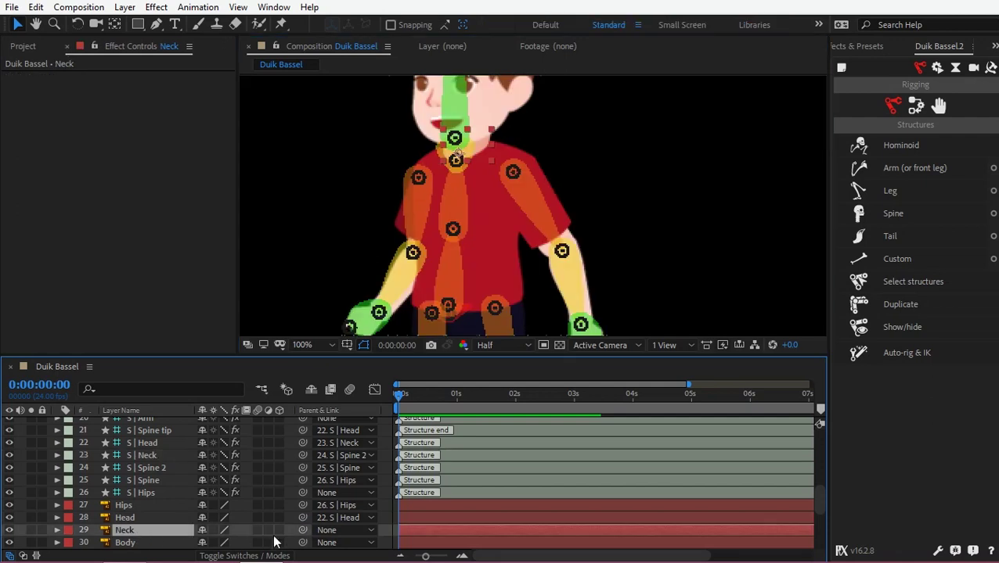
drag(263, 523, 159, 457)
Check which torso bones S | Spine 2 and S | Spine are, and parent the Body layer to S | Spine.
click(161, 469)
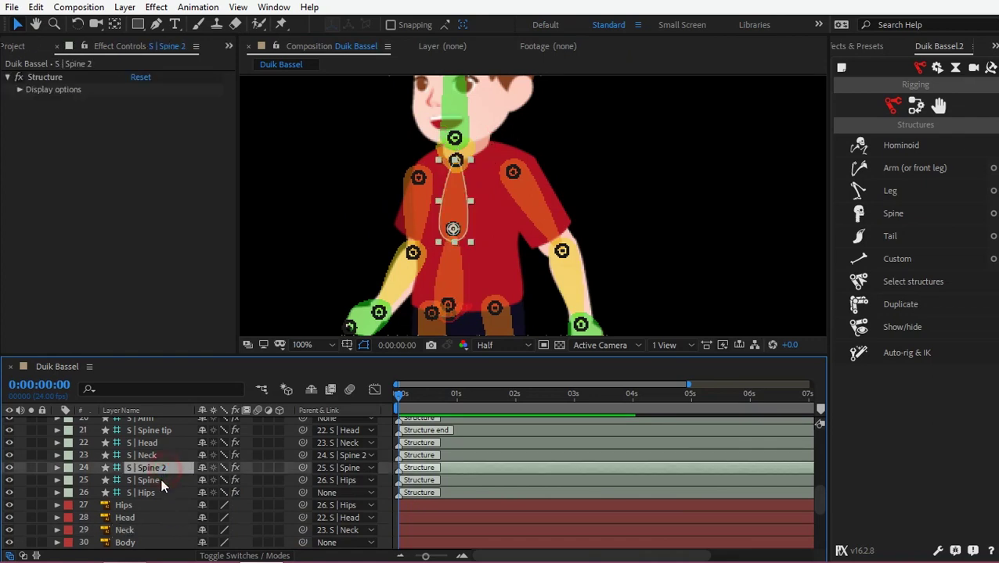
click(160, 480)
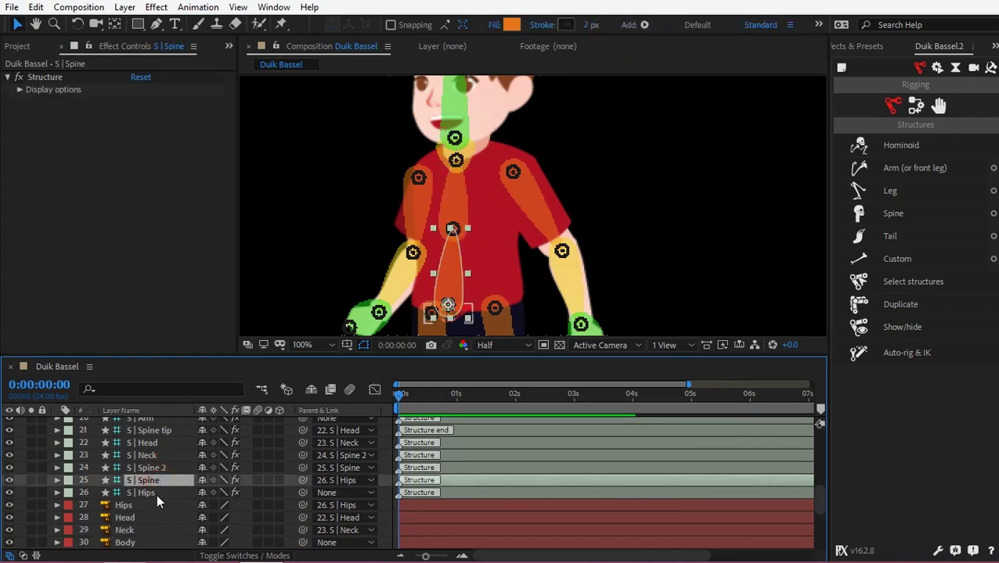
click(136, 544)
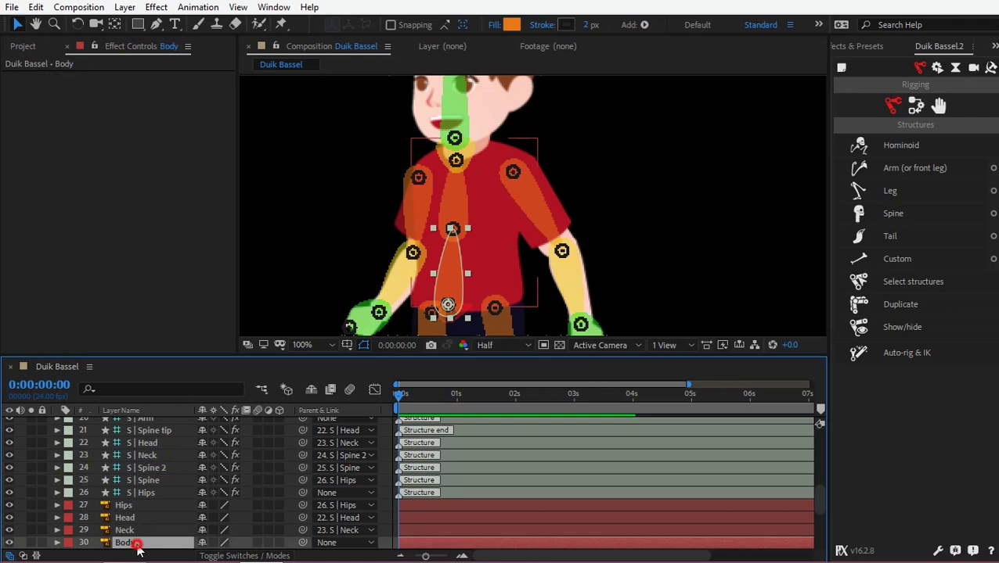
scroll(182, 493, down, 3)
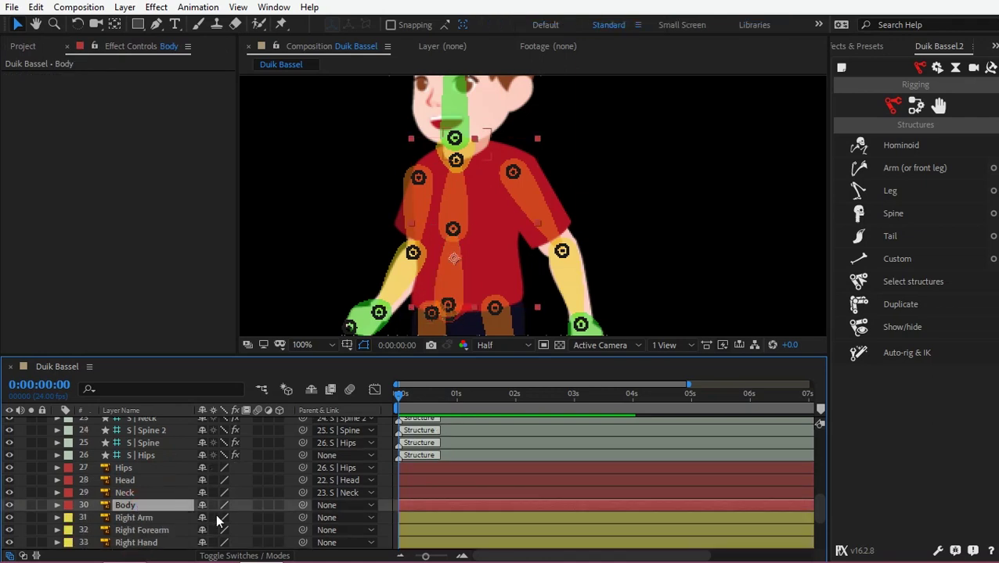
drag(302, 505, 145, 443)
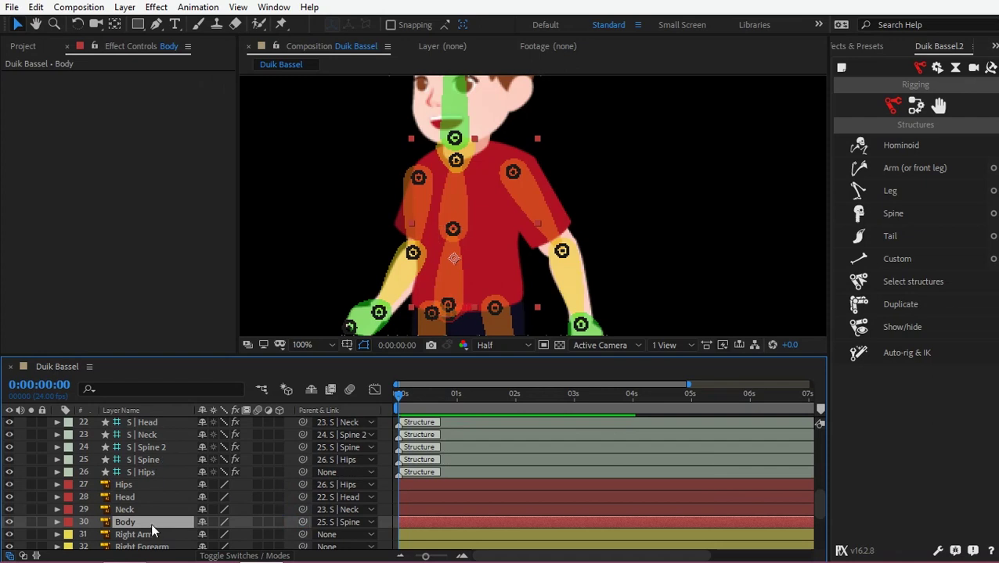
Parent the Left arm artwork layer to S | Arm, with the timeline maximized to show the structure and artwork layers together.
scroll(155, 531, down, 3)
click(156, 498)
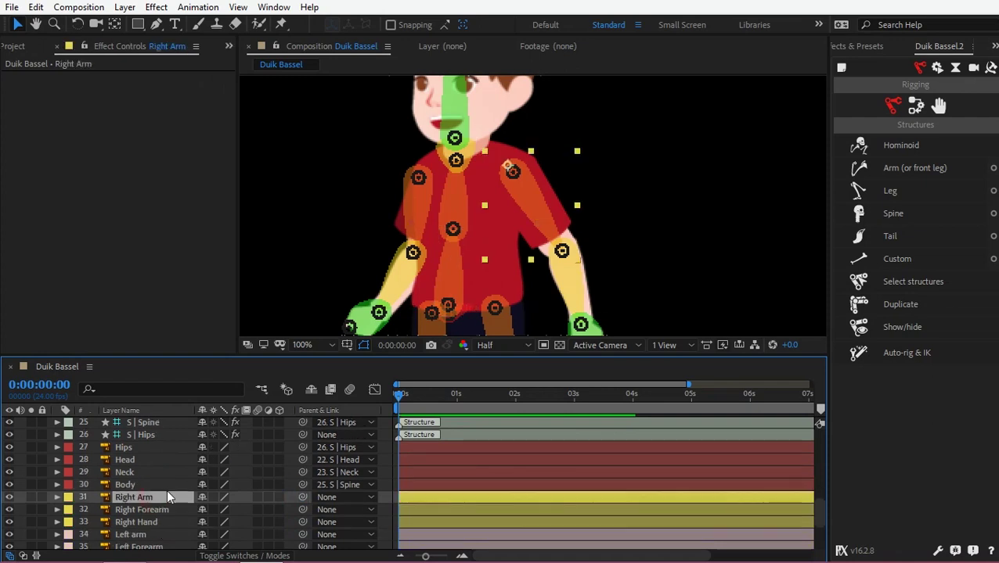
scroll(157, 498, down, 3)
click(155, 499)
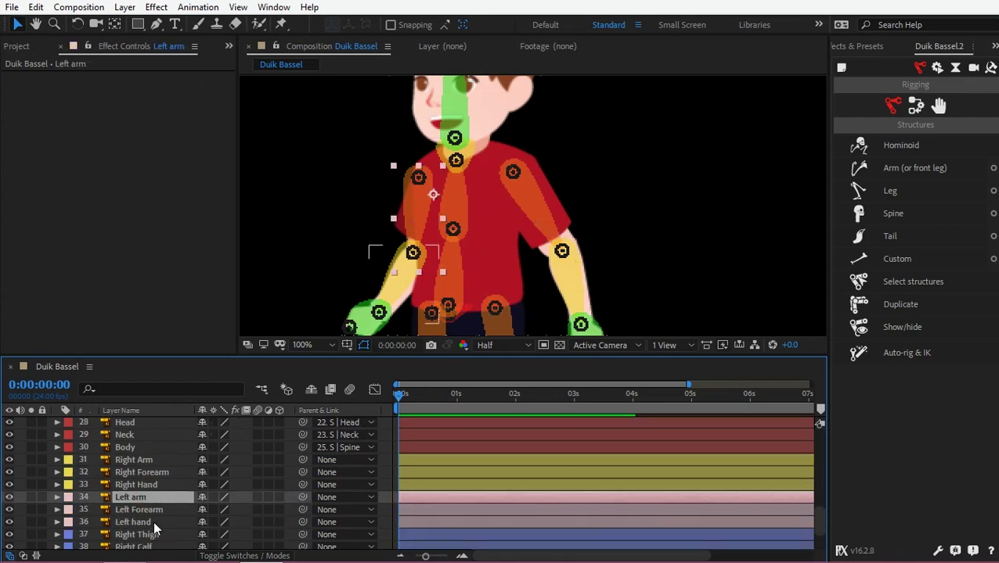
shift+click(154, 525)
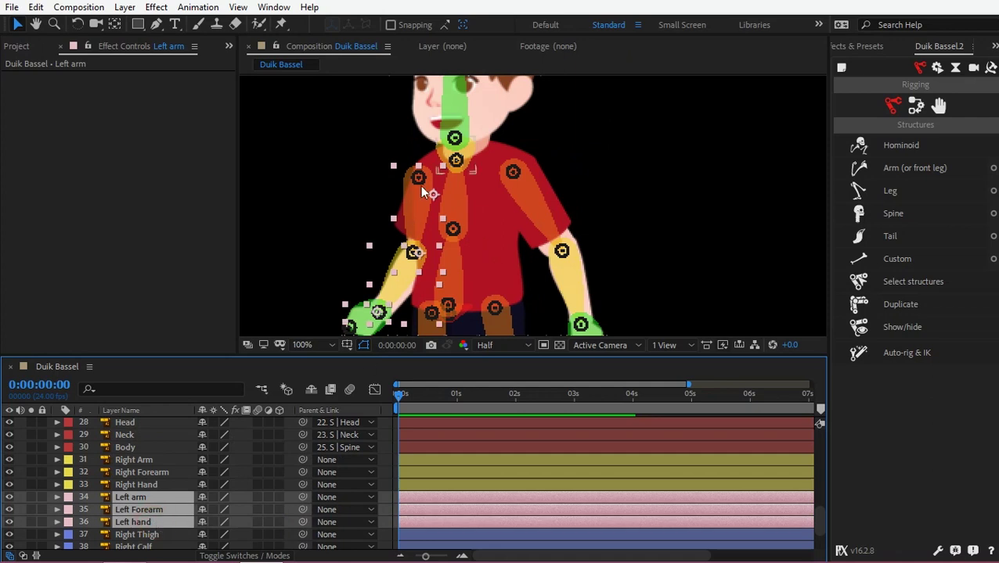
key(grave)
drag(302, 443, 153, 271)
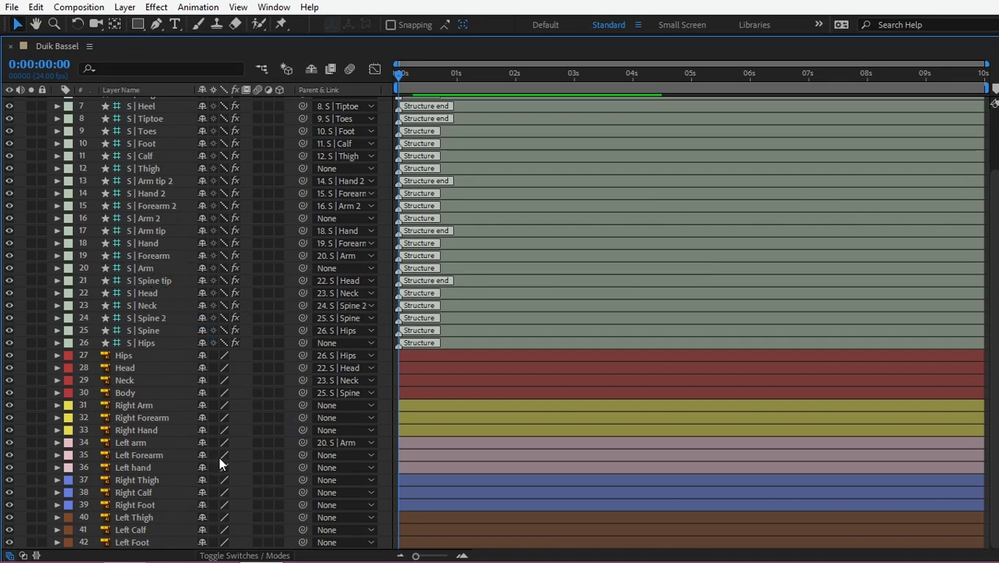
Parent the Left Forearm layer to S | Forearm and the Left hand layer to S | Hand.
drag(302, 468, 152, 255)
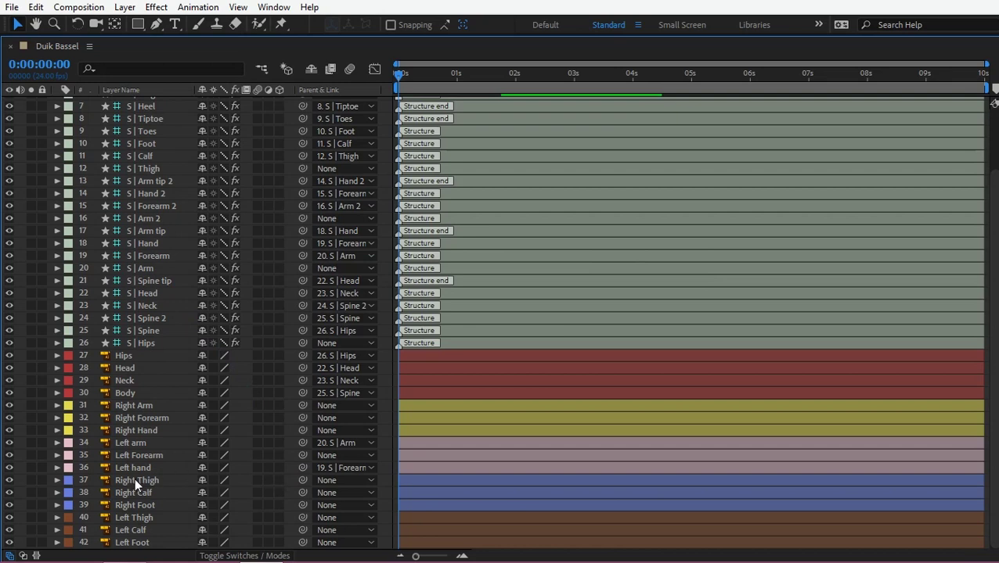
drag(302, 456, 156, 256)
drag(303, 468, 148, 243)
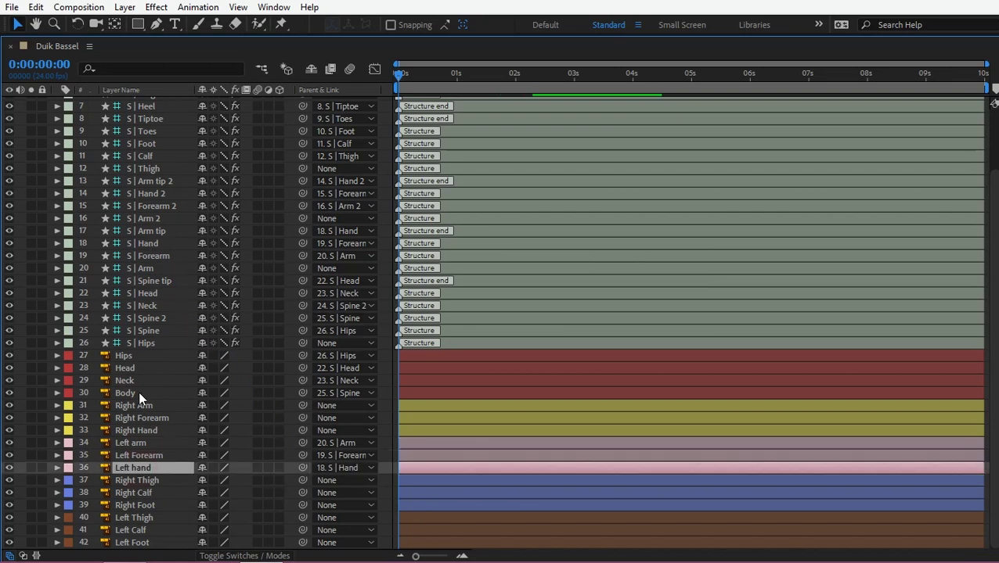
Parent the Right Arm, Right Forearm and Right Hand layers to S | Arm 2, S | Forearm 2 and S | Hand 2.
click(136, 405)
click(141, 418)
drag(303, 406, 156, 206)
click(128, 431)
drag(303, 430, 150, 195)
Parent the Left Thigh, Left Calf and Left Foot layers to S | Thigh, S | Calf and S | Foot.
click(168, 481)
shift+click(151, 506)
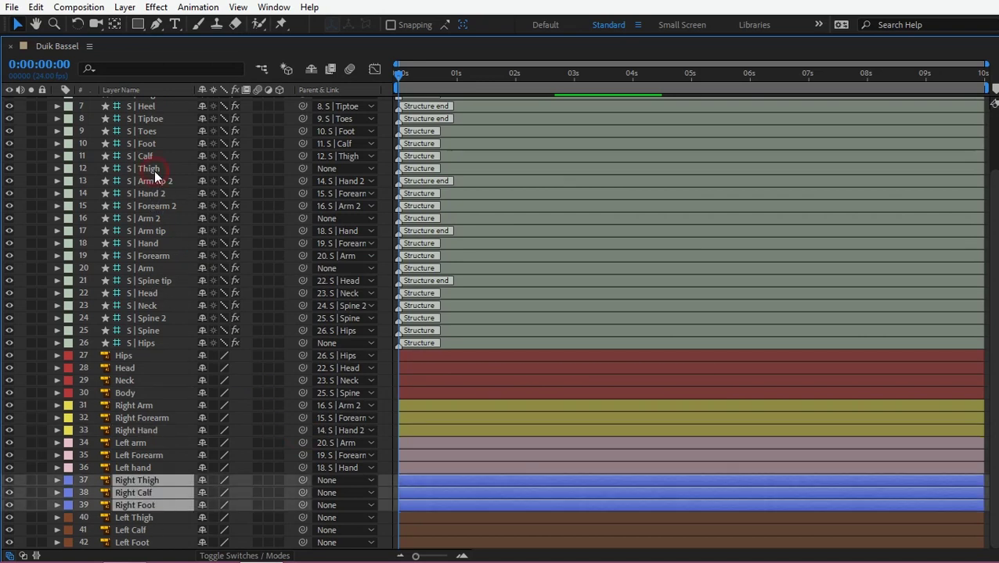
click(155, 171)
click(145, 518)
shift+click(145, 543)
drag(302, 517, 144, 157)
click(137, 530)
click(133, 543)
drag(302, 543, 149, 143)
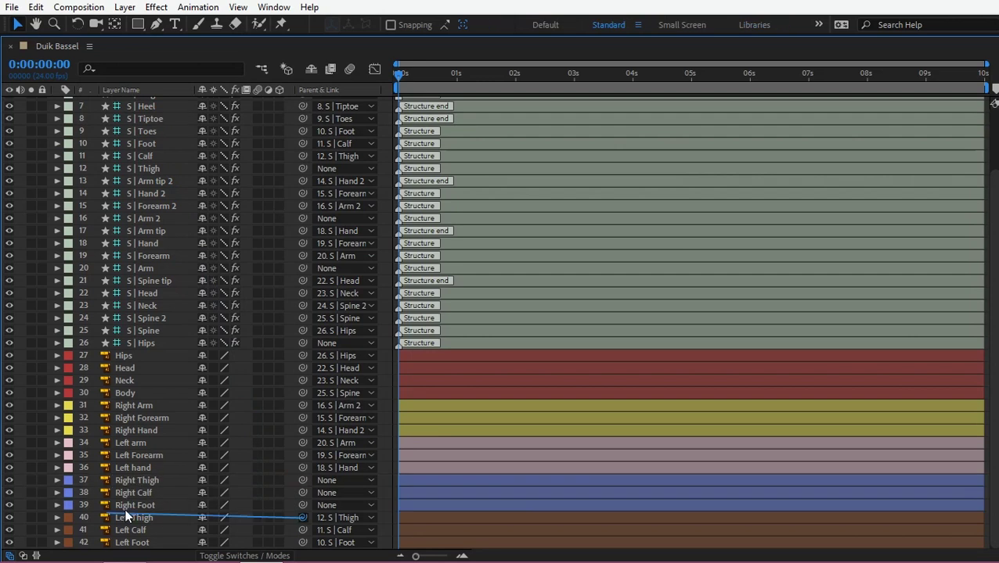
click(157, 493)
Select all structure layers from S | Heel 2 to S | Hips and run Duik's Auto-rig & IK from Links & constraints.
scroll(299, 532, up, 3)
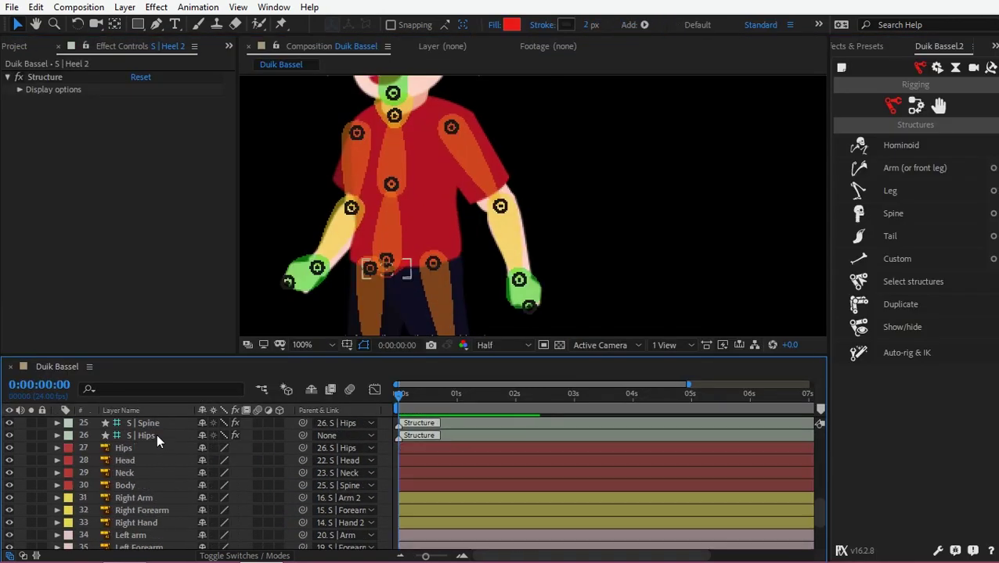
scroll(157, 436, down, 2)
click(147, 422)
shift+click(153, 473)
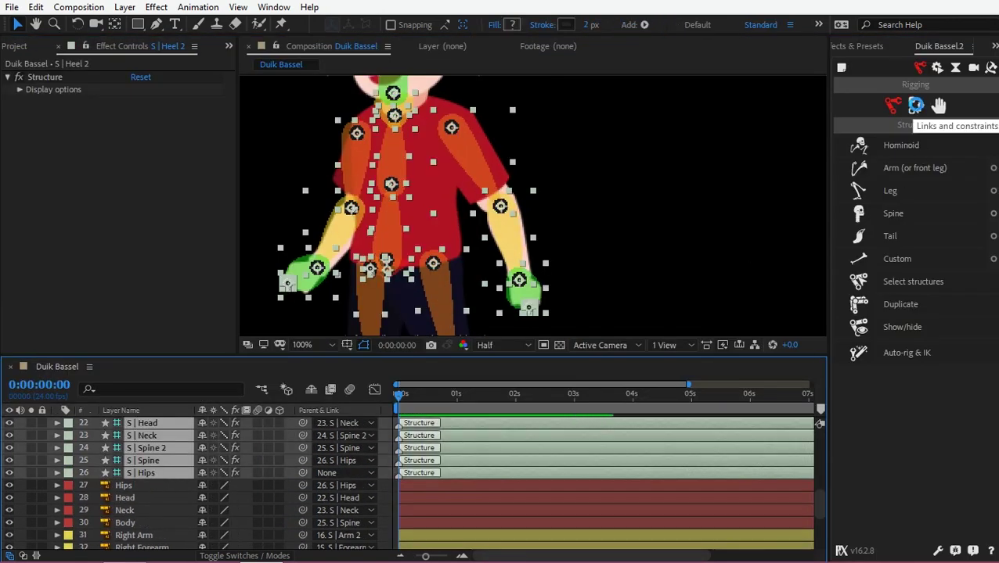
click(913, 110)
key(comma)
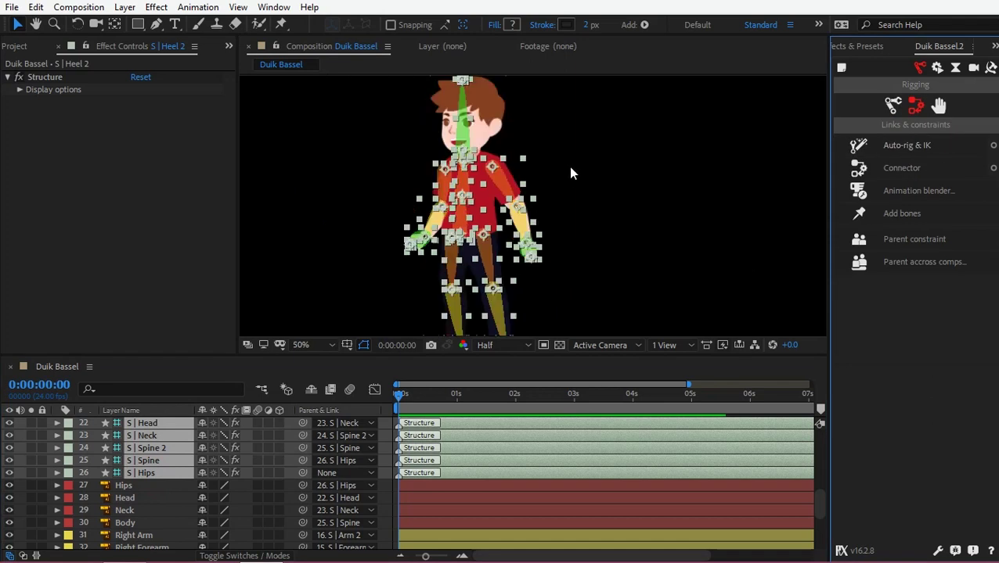
click(871, 196)
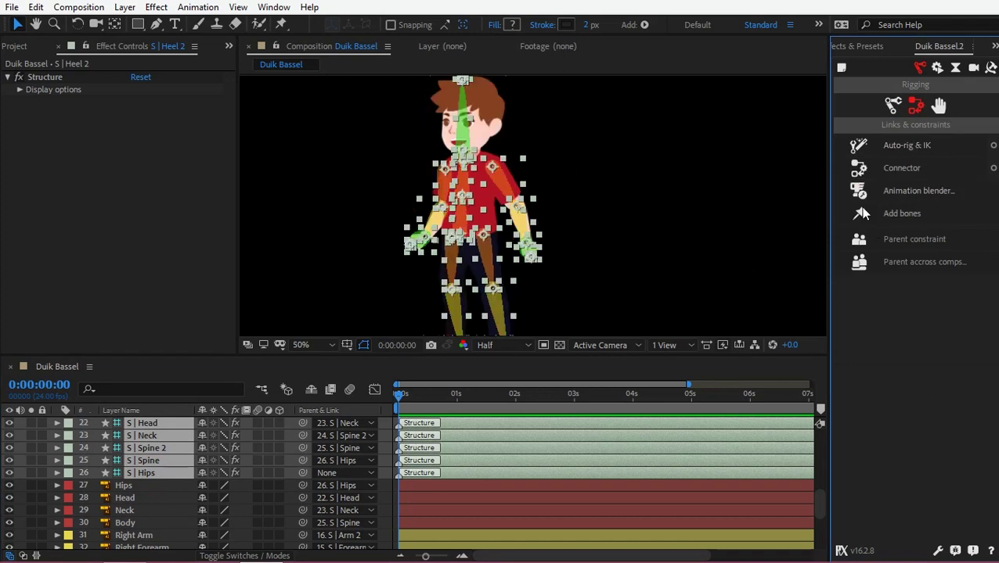
click(858, 167)
click(891, 148)
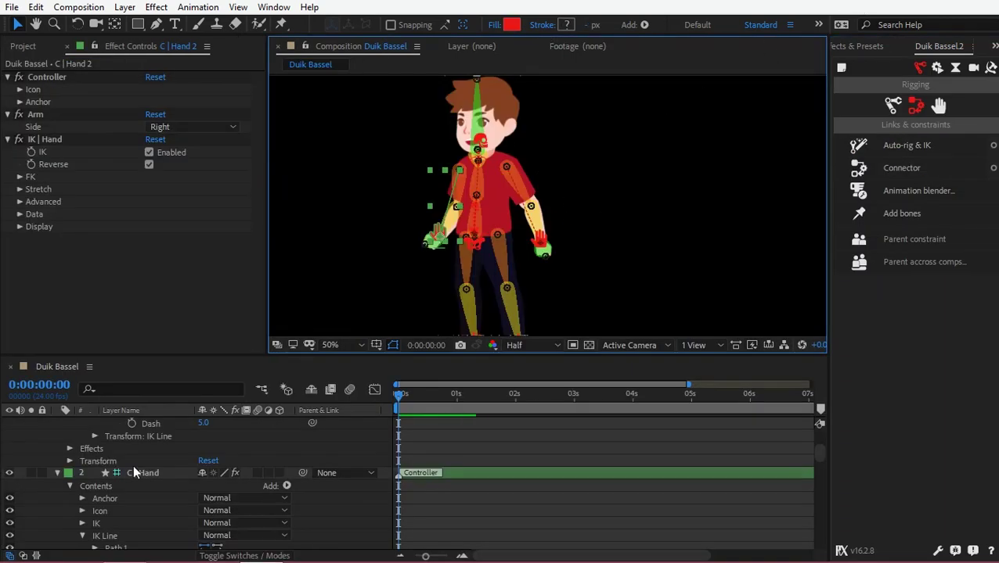
Collapse the expanded properties of the controller layers, including C | Hand 2, C | Hand and C | Spine | Curve.
scroll(141, 453, up, 3)
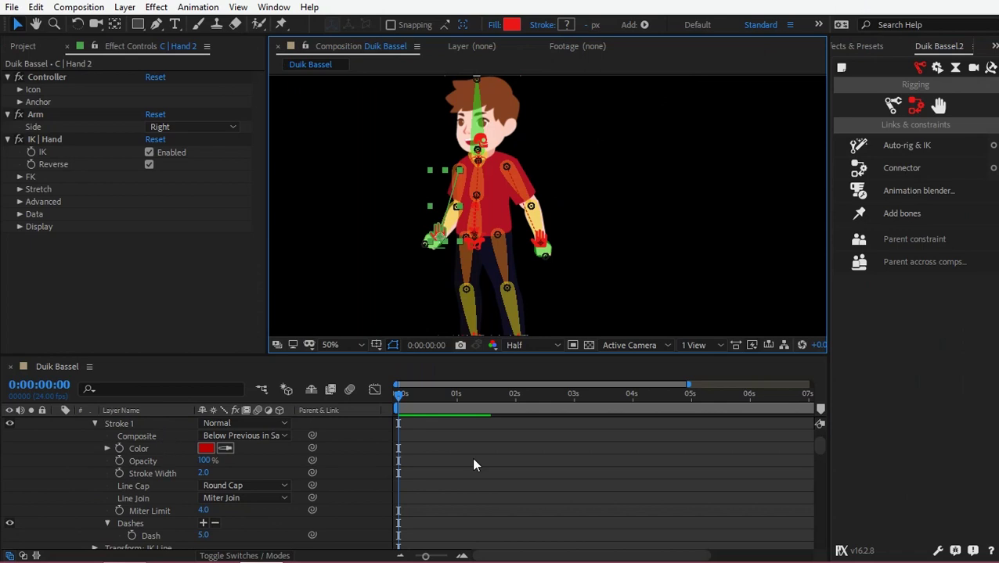
key(grave)
scroll(61, 180, up, 3)
click(57, 102)
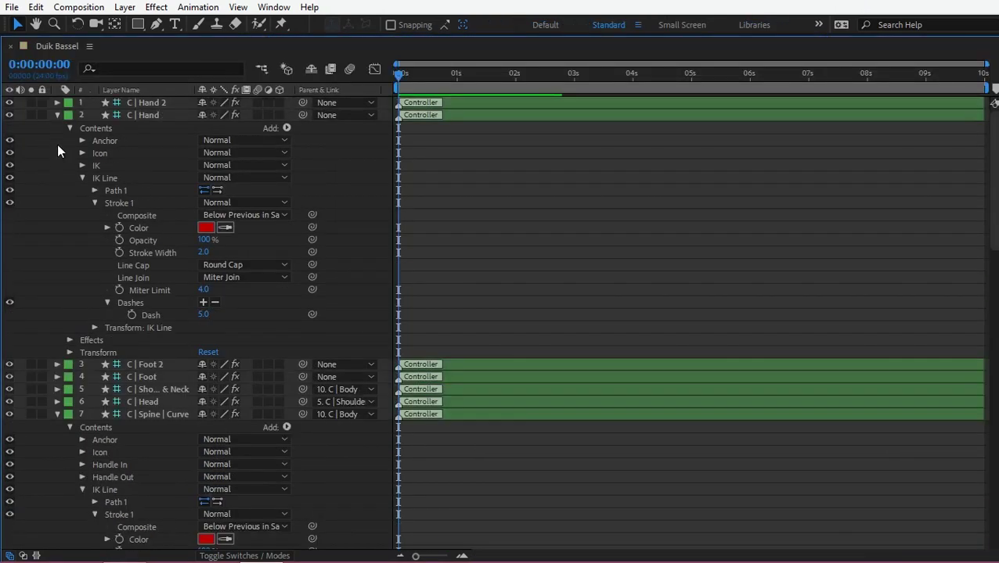
key(grave)
Mark the artwork and structure layers as shy and hide shy layers in the timeline.
scroll(125, 512, down, 3)
scroll(125, 513, down, 7)
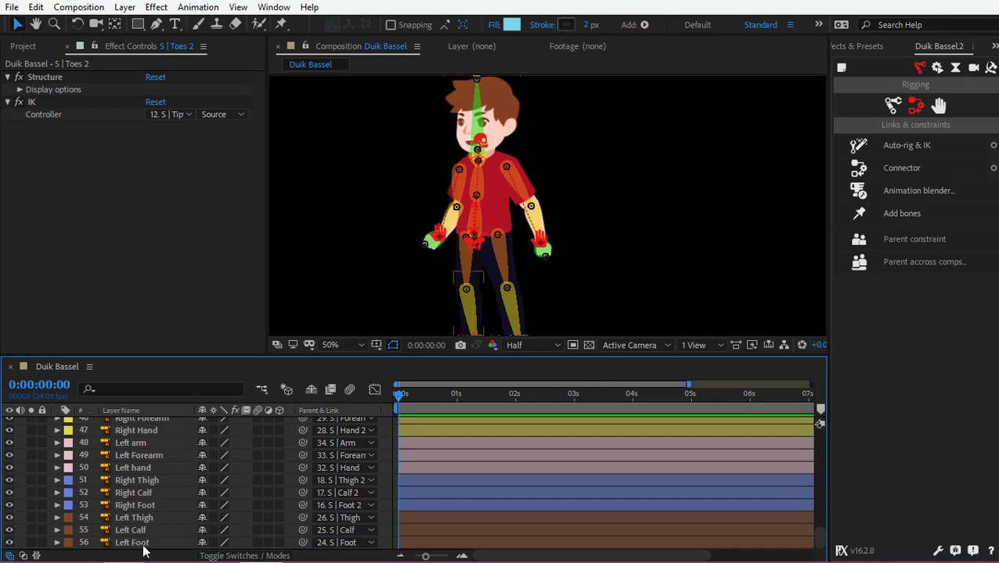
key(ctrl+a)
click(200, 544)
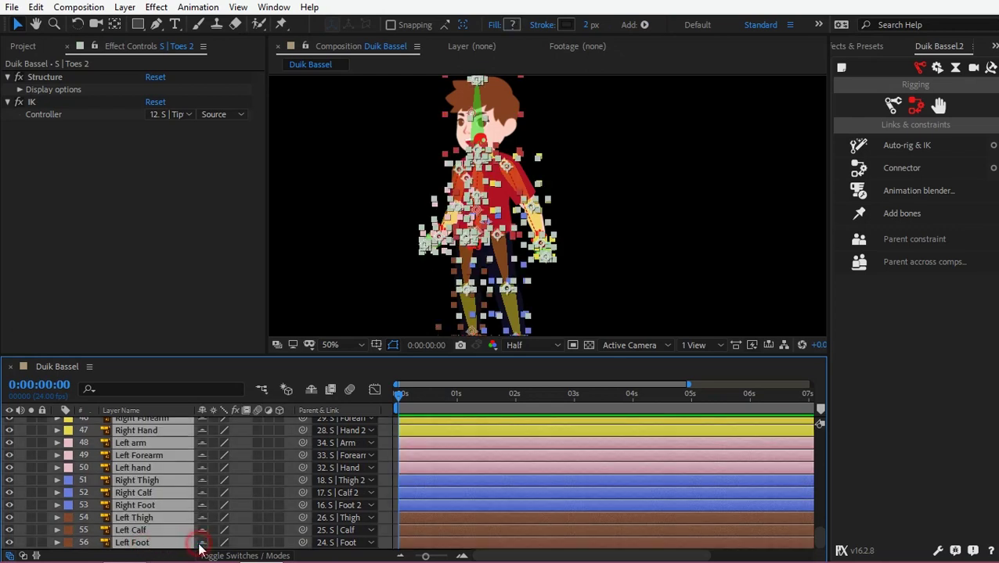
click(312, 390)
key(ctrl+shift+a)
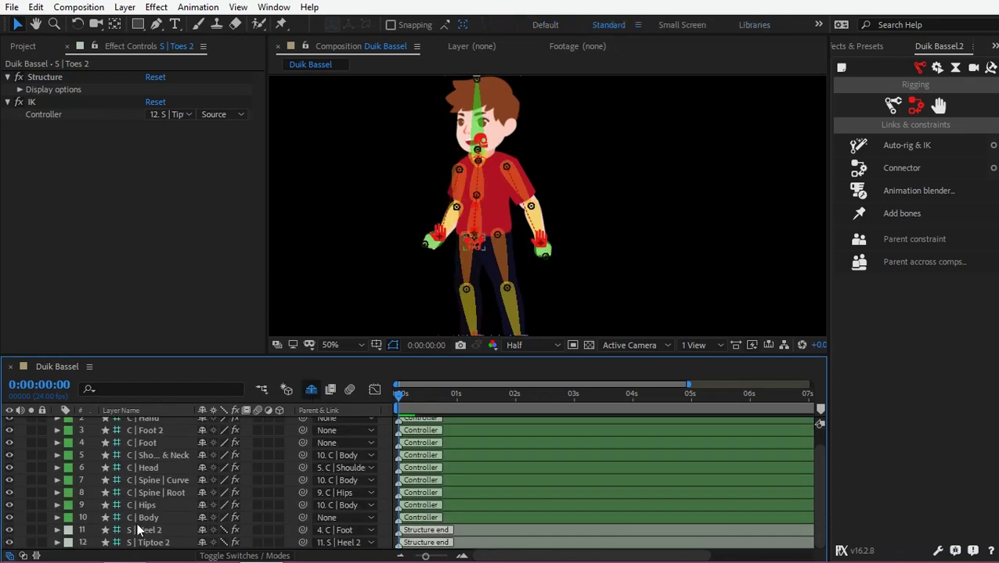
Mark the remaining S | Heel 2 and S | Tiptoe 2 layers as shy, and hide the structures with Duik's Show/hide.
click(201, 530)
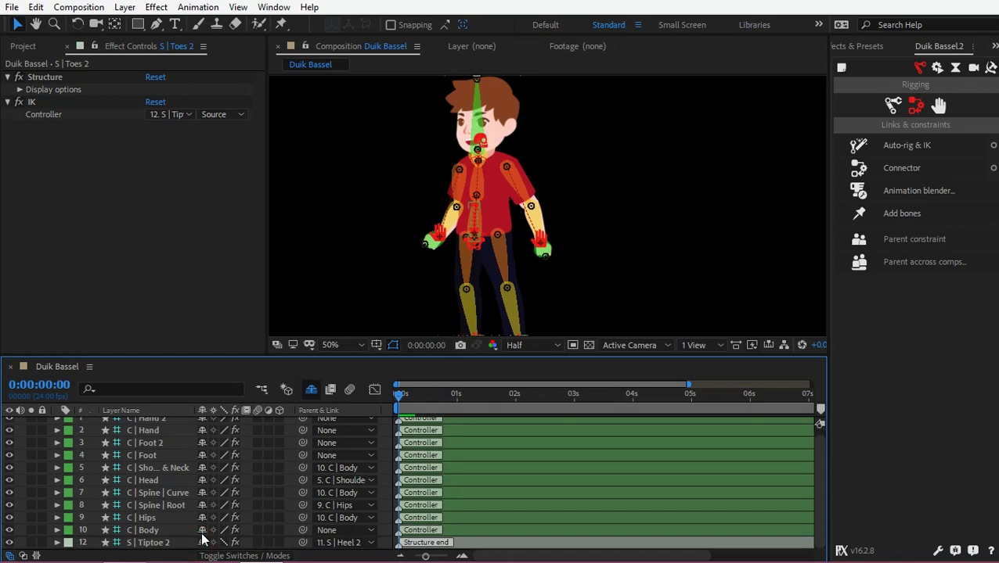
click(202, 543)
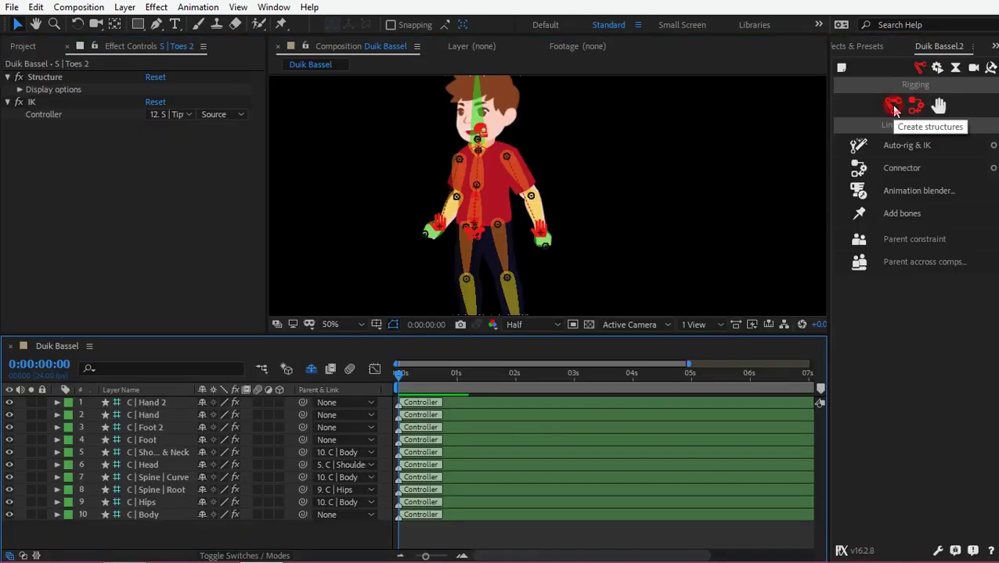
click(892, 105)
click(901, 325)
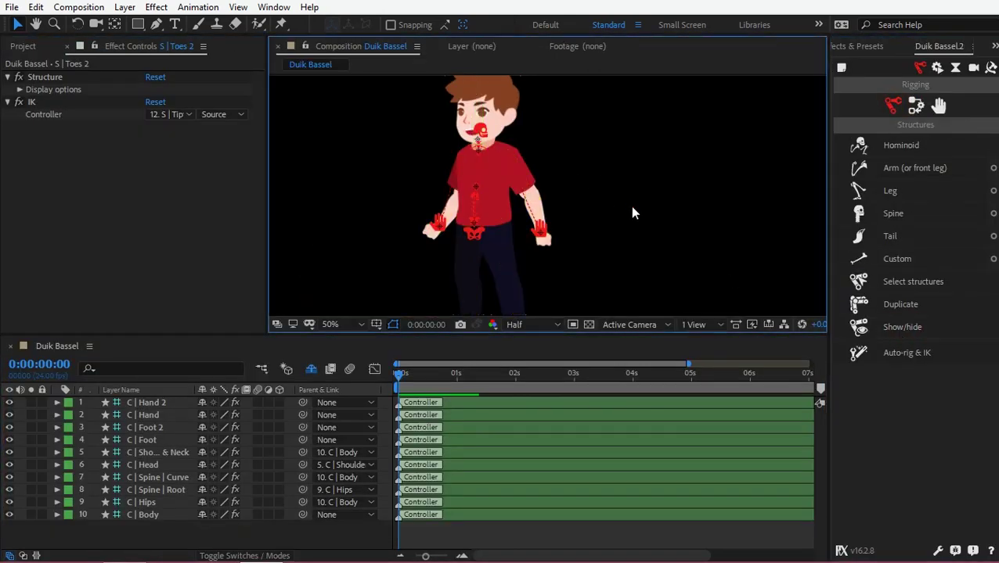
Test the left arm's IK by moving the C | Hand controller far out from the body.
key(grave)
scroll(632, 211, up, 1)
drag(491, 384, 532, 309)
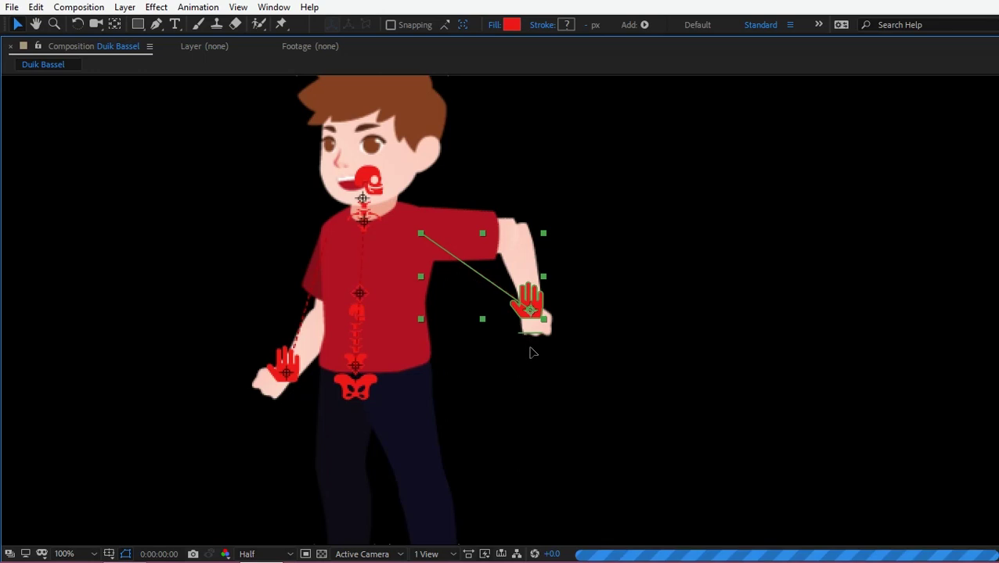
drag(525, 365, 746, 347)
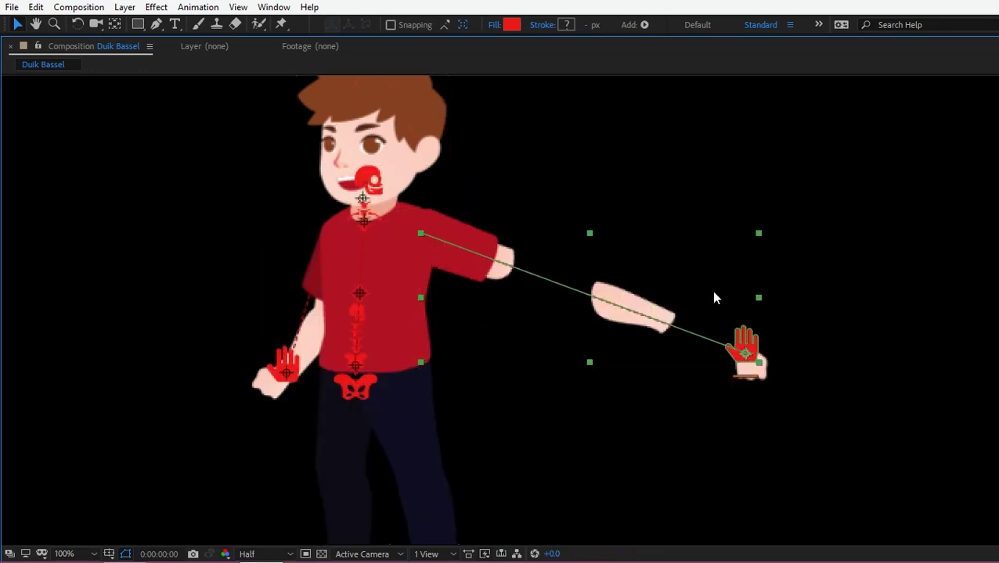
scroll(681, 309, down, 1)
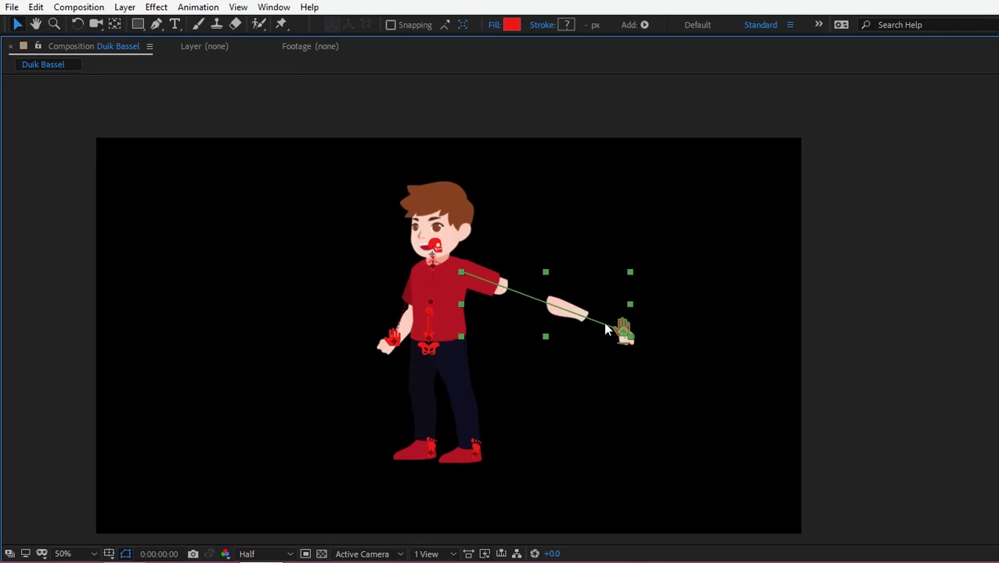
Disable Auto-Stretch in the IK | Hand effect of both the C | Hand and C | Hand 2 controllers.
key(grave)
click(20, 190)
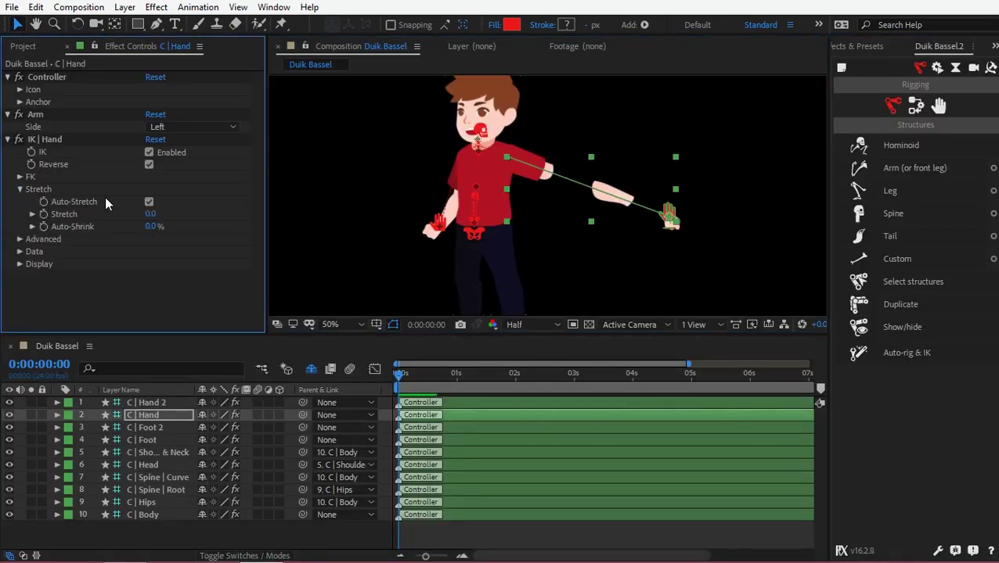
click(149, 202)
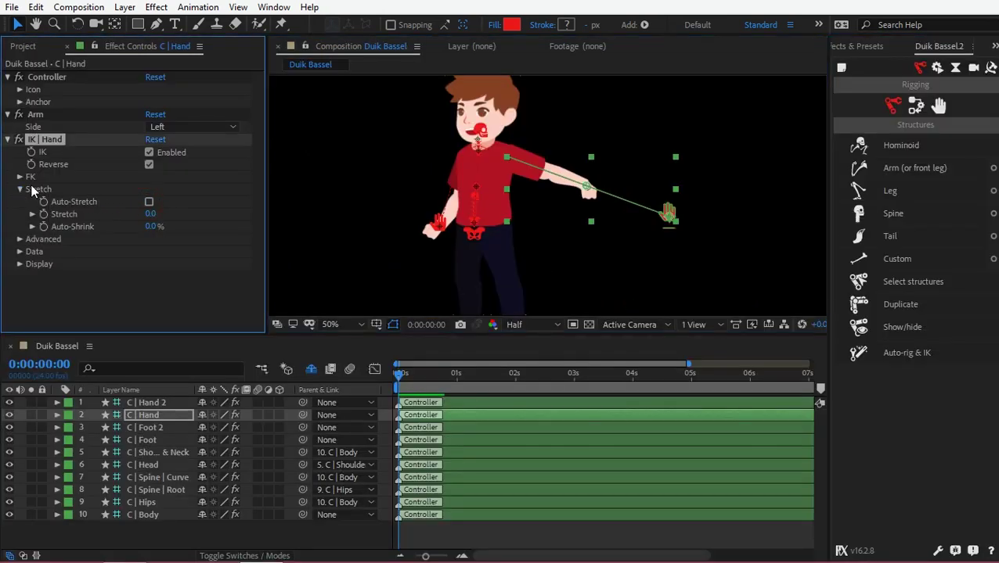
key(ctrl+Up)
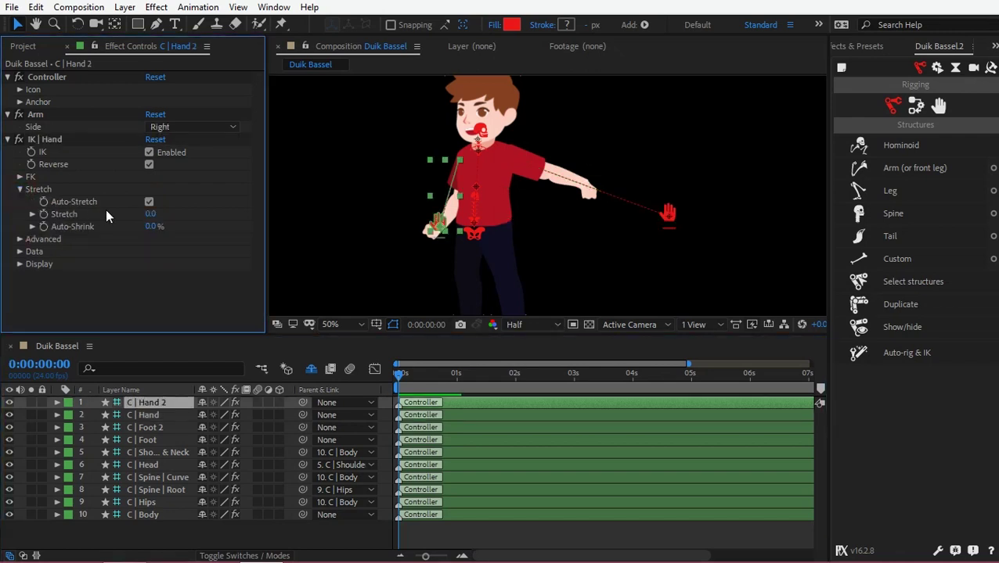
click(148, 203)
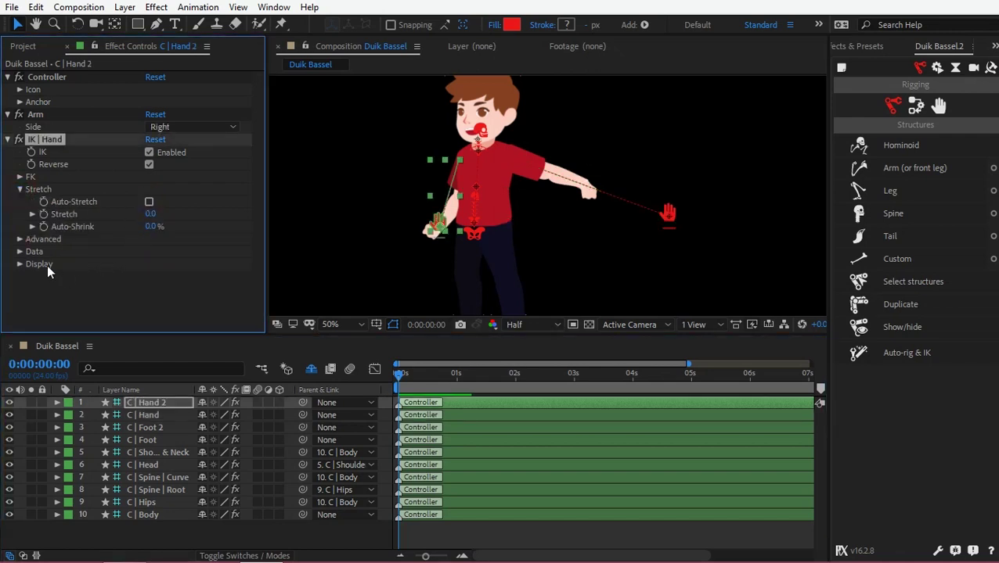
Disable Auto-Stretch in the IK | Foot effect of both the C | Foot 2 and C | Foot controllers.
click(154, 428)
click(20, 190)
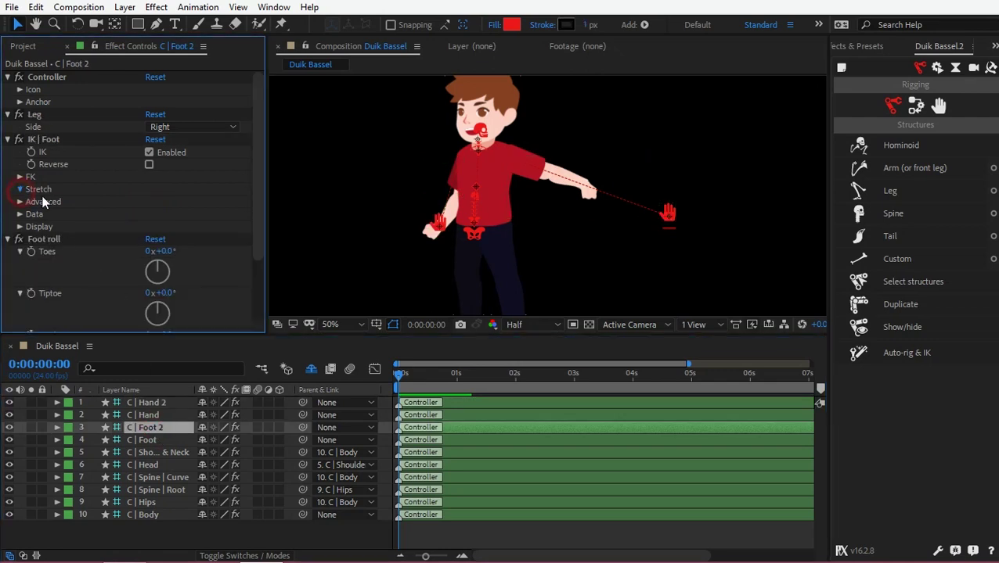
click(149, 202)
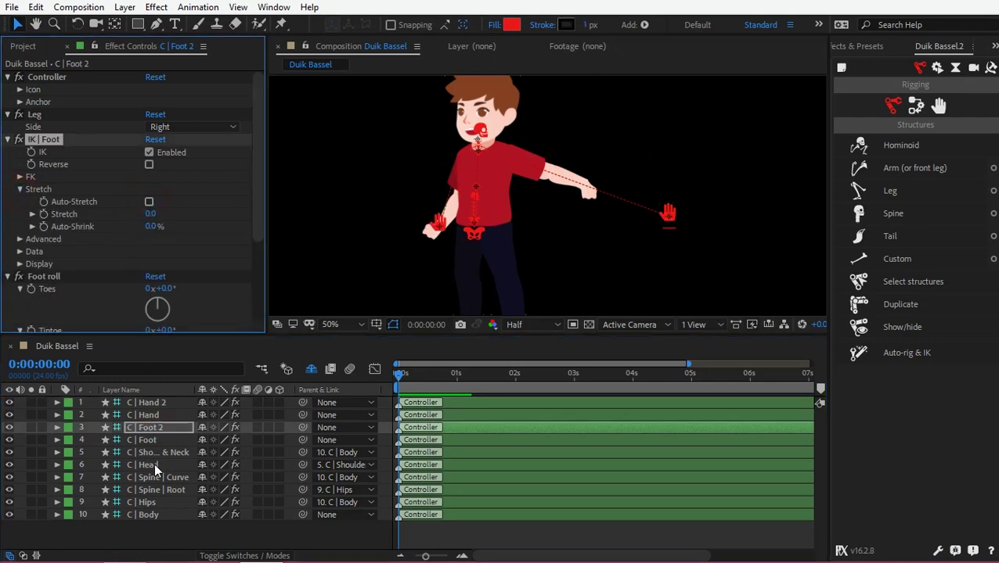
click(157, 440)
click(20, 190)
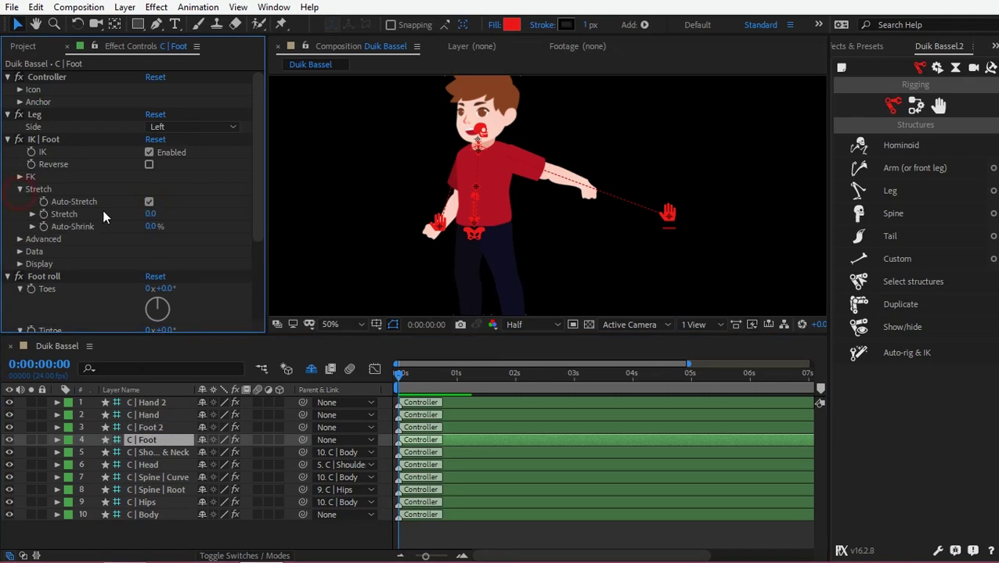
click(148, 202)
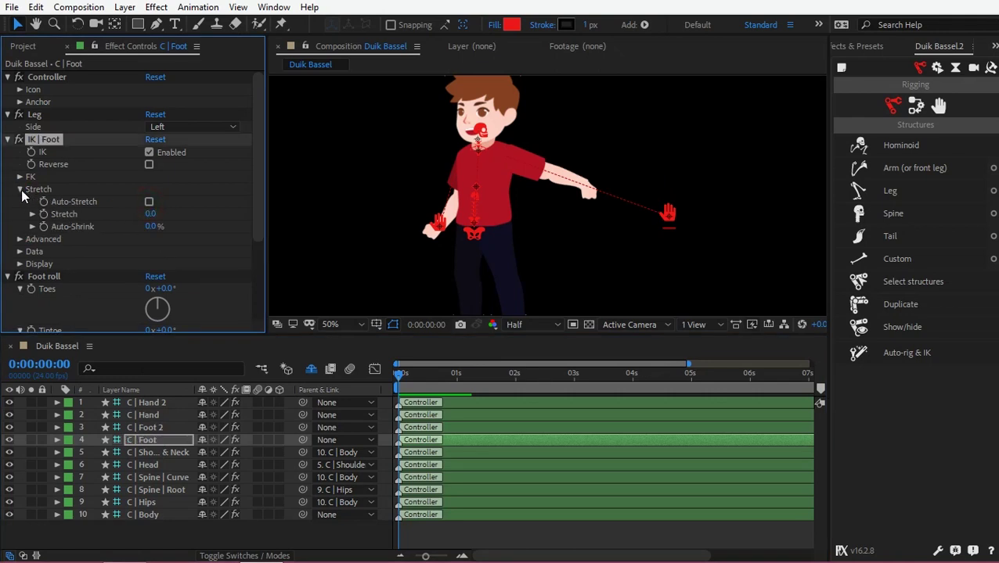
Examine the effect settings of the C | Spine | Root, C | Hips and C | Body controllers.
click(156, 490)
click(157, 503)
click(155, 515)
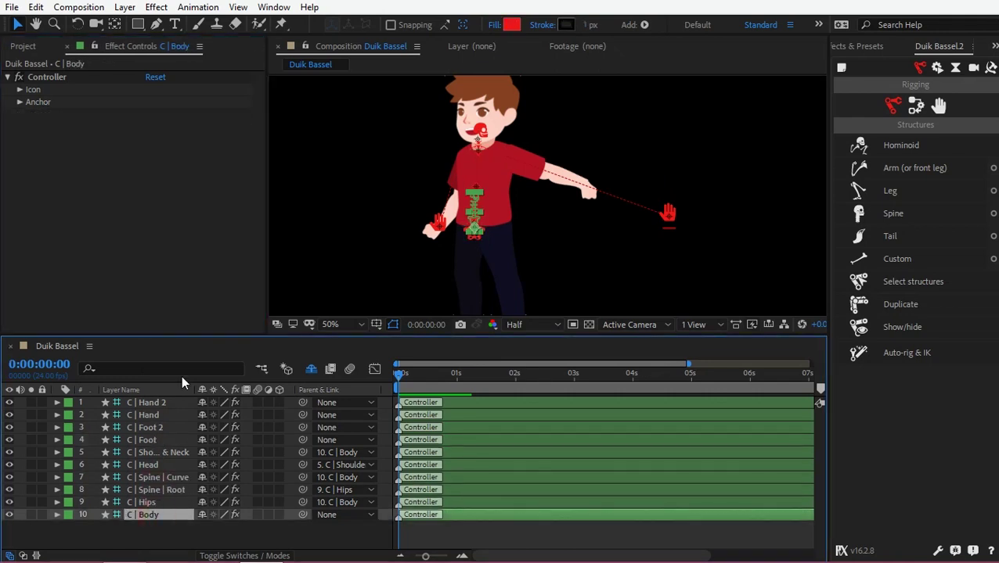
click(161, 545)
Move the C | Hand controller back beside the body so the left arm hangs down naturally.
click(651, 245)
key(grave)
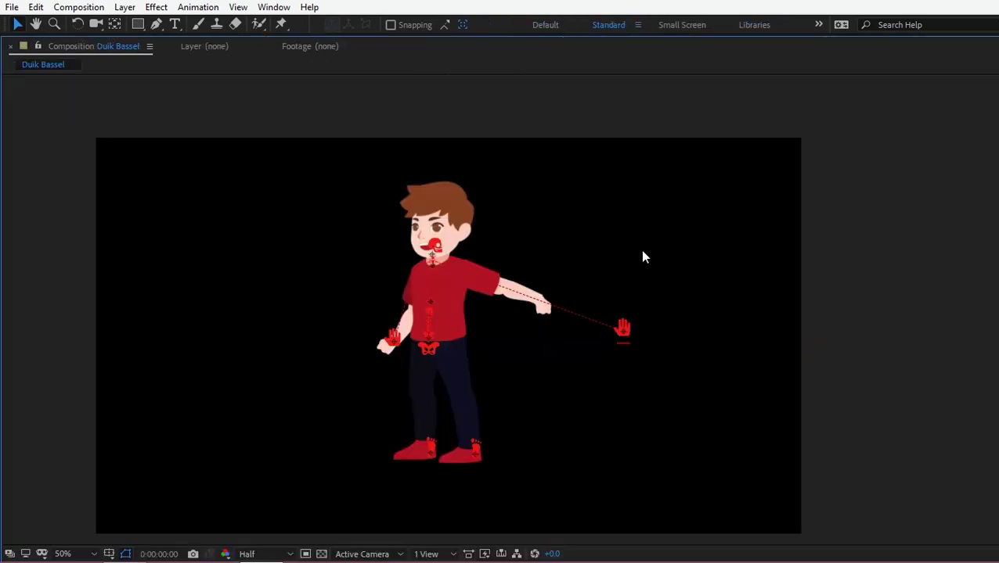
drag(628, 328, 518, 351)
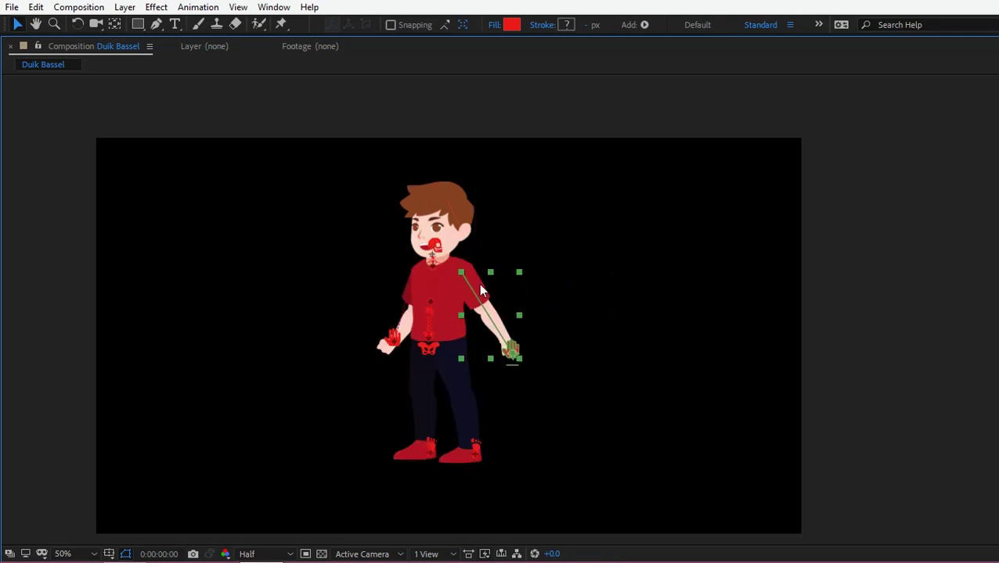
Test the hips and head controllers by moving each around and returning it to its place.
key(period)
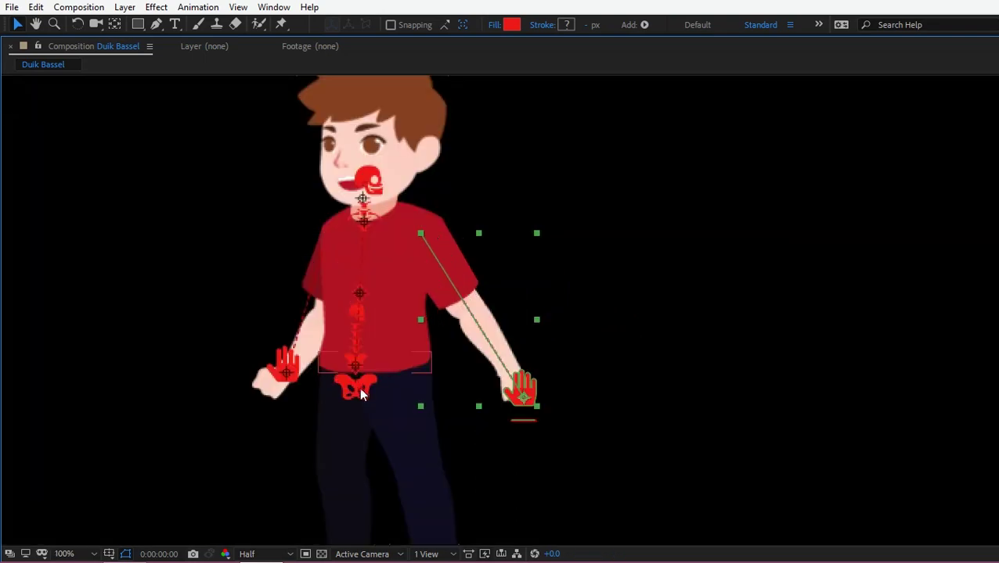
click(361, 394)
key(space)
drag(533, 345, 584, 266)
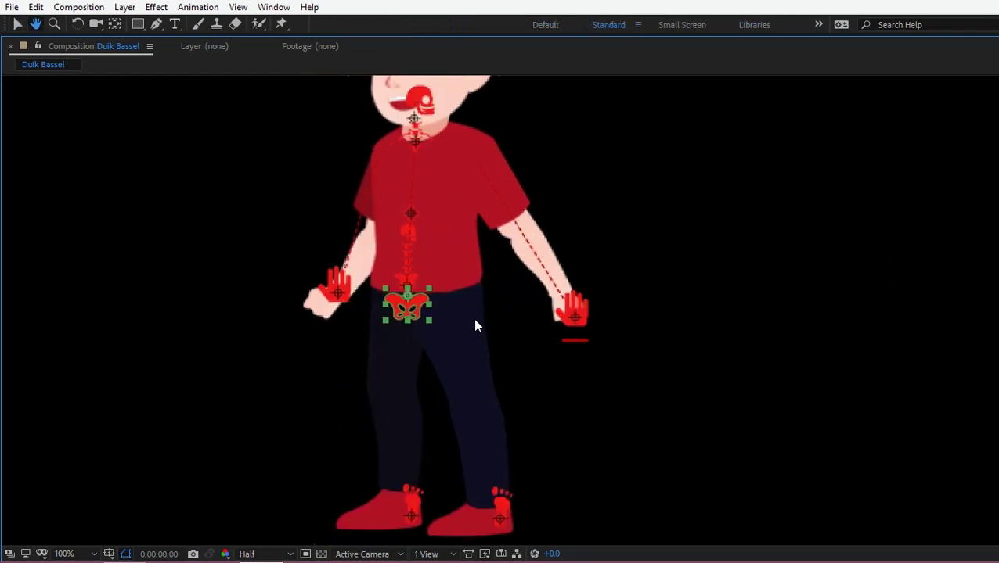
key(space)
drag(471, 304, 461, 341)
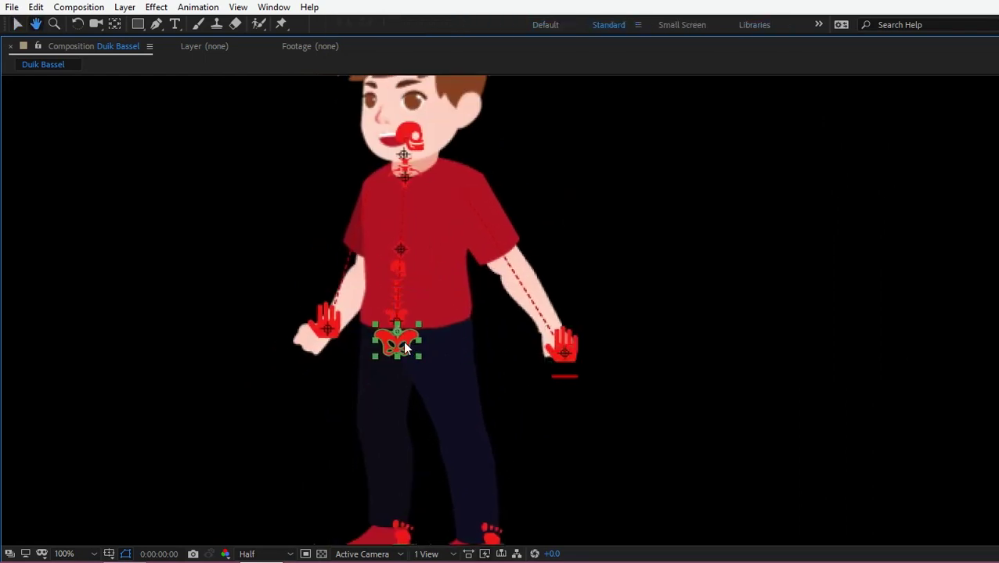
mouse_move(399, 340)
mouse_down()
mouse_move(411, 339)
mouse_move(401, 338)
mouse_up()
mouse_move(405, 128)
mouse_down()
mouse_move(417, 128)
mouse_move(413, 136)
mouse_up()
Test the leg rig by moving the foot controllers around and returning them to their original positions.
scroll(433, 171, down, 1)
scroll(409, 274, up, 1)
drag(425, 434, 389, 440)
drag(458, 314, 569, 425)
drag(512, 368, 500, 403)
drag(500, 423, 505, 440)
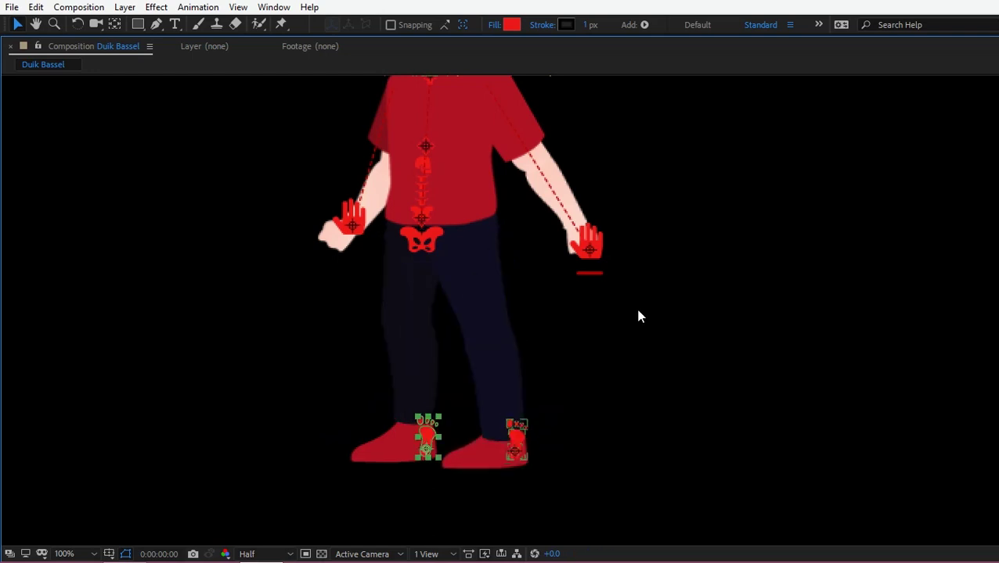
Select all ten controller layers, from C | Hand 2 to C | Body, and apply Duik's Walk cycle automation.
scroll(539, 186, down, 1)
key(grave)
drag(168, 523, 190, 399)
key(ctrl+a)
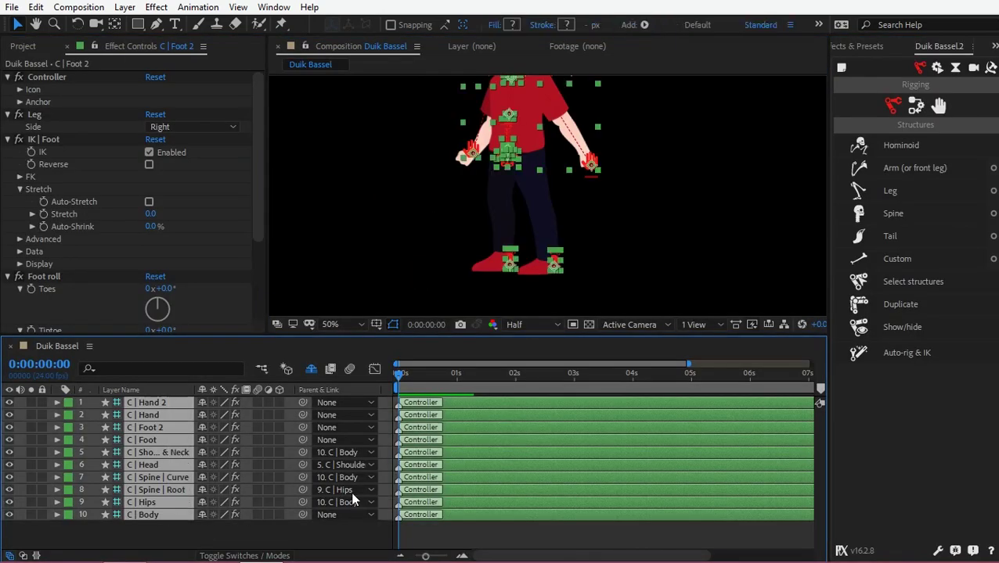
click(938, 106)
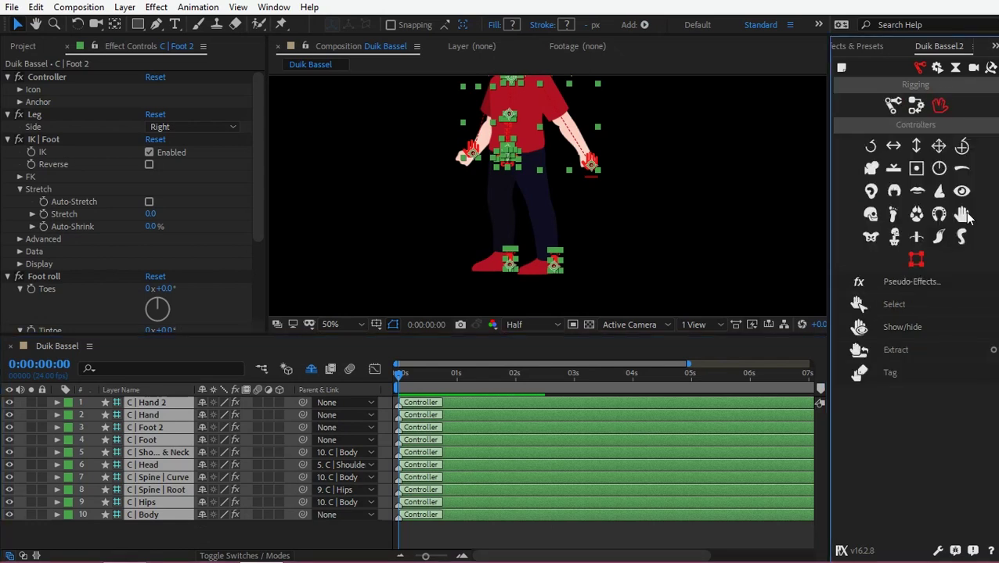
click(933, 69)
drag(827, 251, 793, 250)
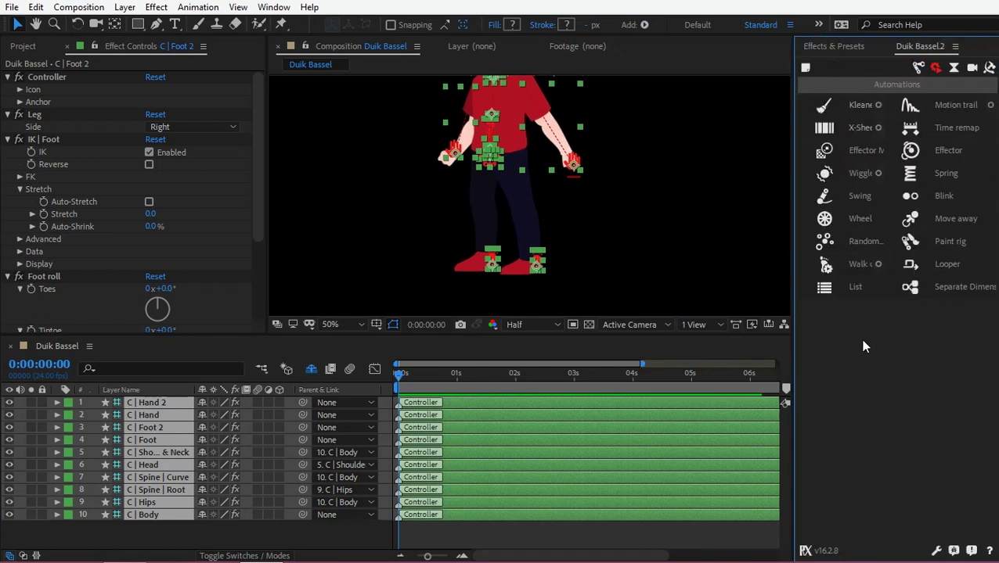
click(858, 266)
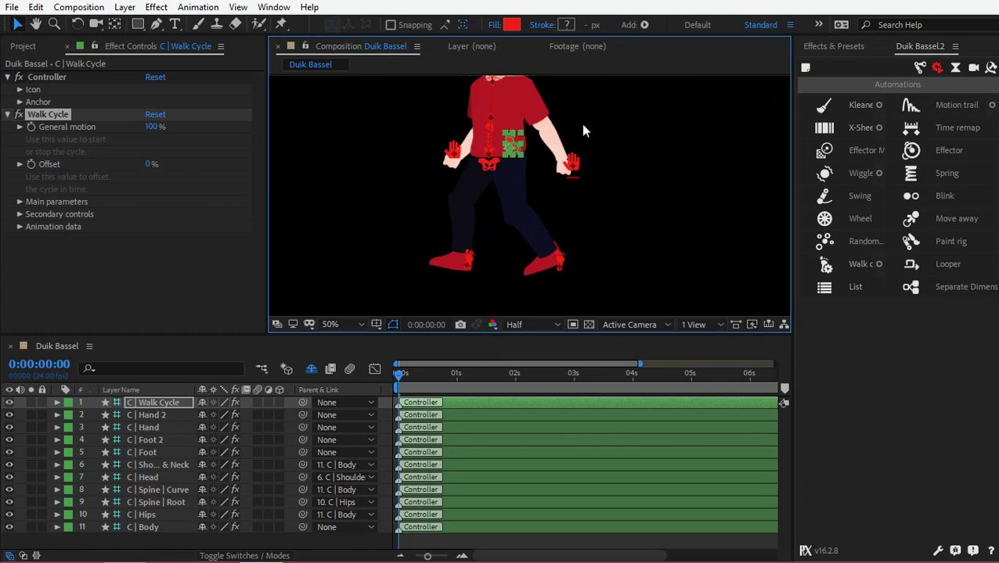
Move the C | Walk Cycle controller off the shirt into the empty space in front of the character.
scroll(501, 204, up, 4)
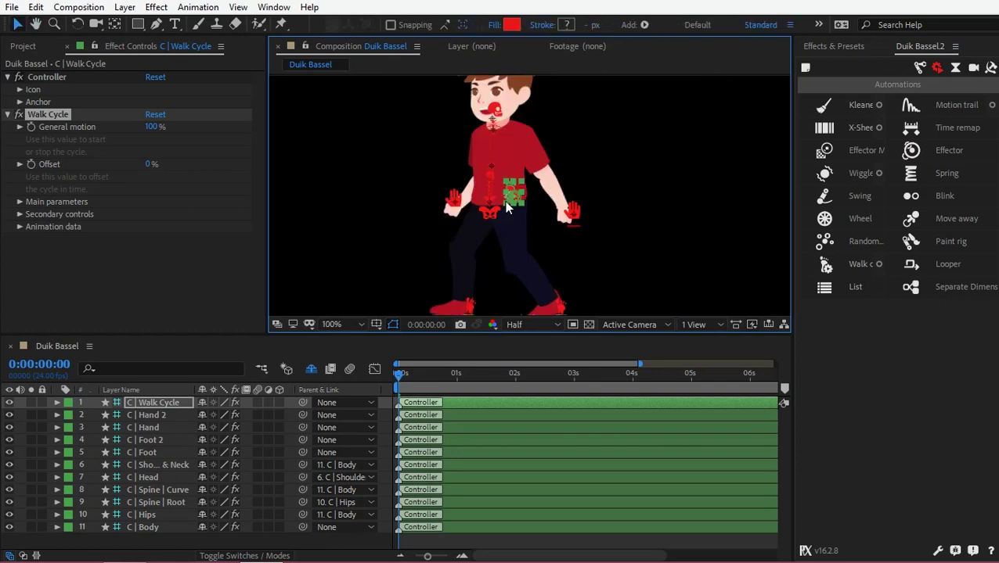
scroll(473, 199, down, 2)
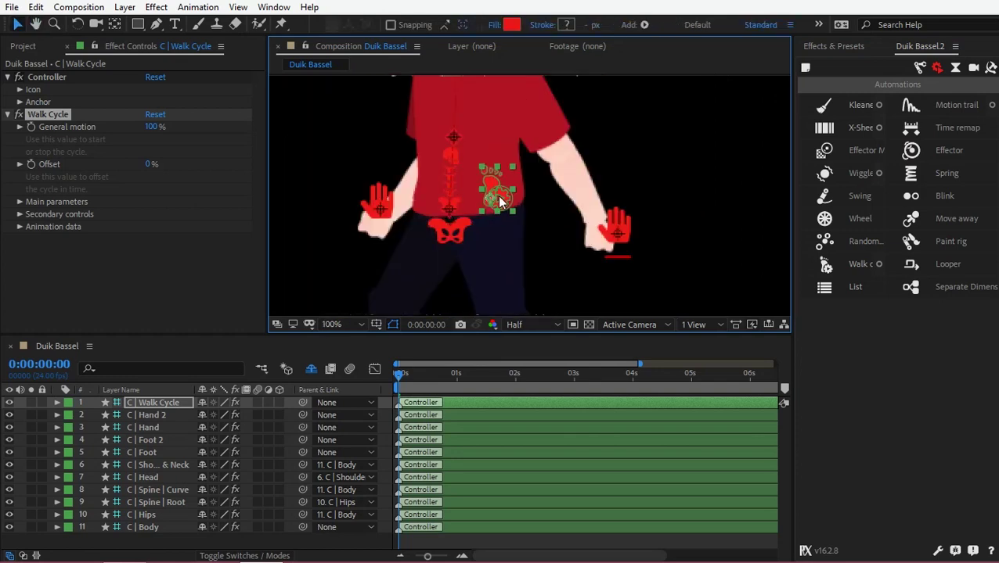
drag(493, 188, 313, 150)
scroll(400, 231, down, 3)
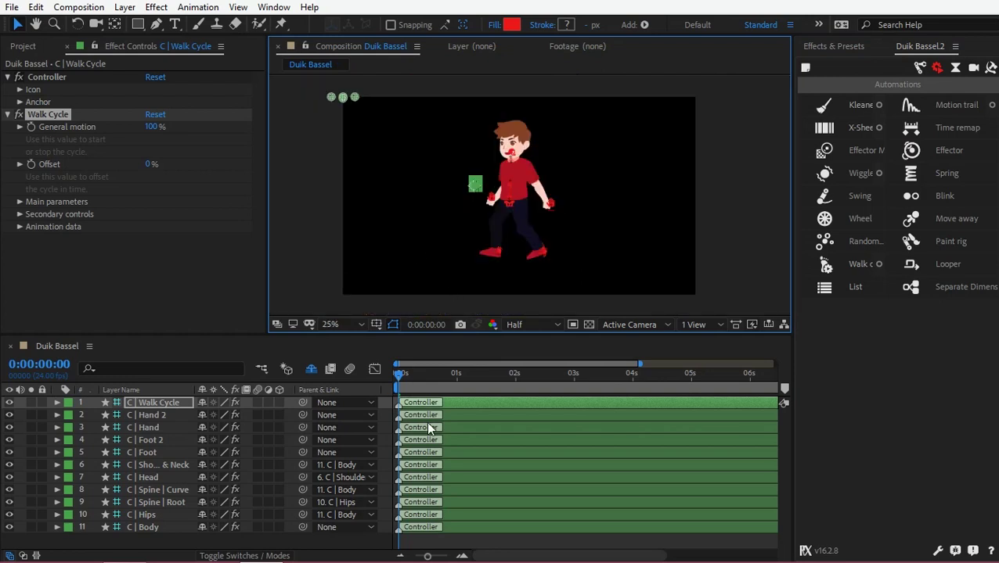
End the work area at about one second and preview the walk cycle from the first frame.
click(452, 376)
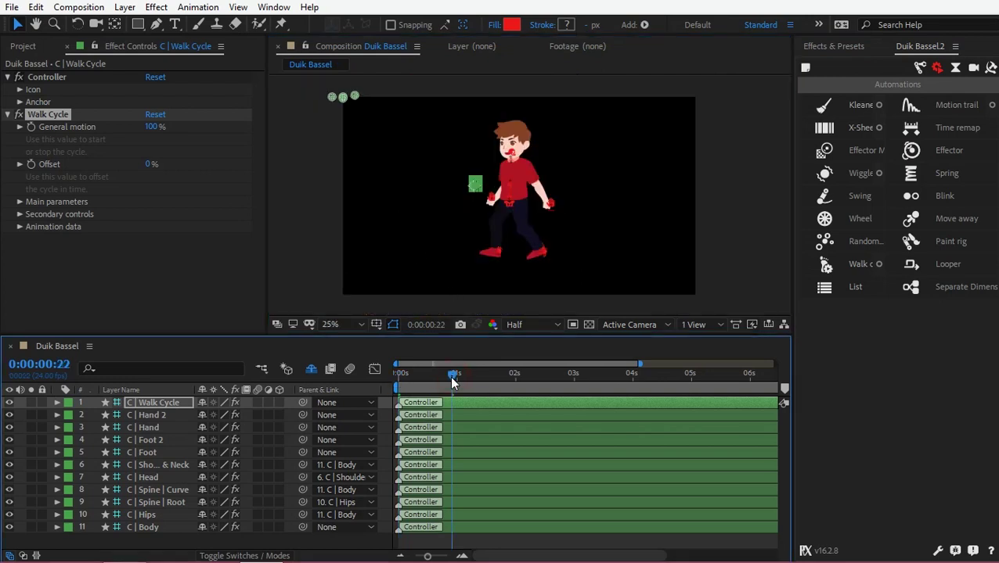
key(Home)
key(space)
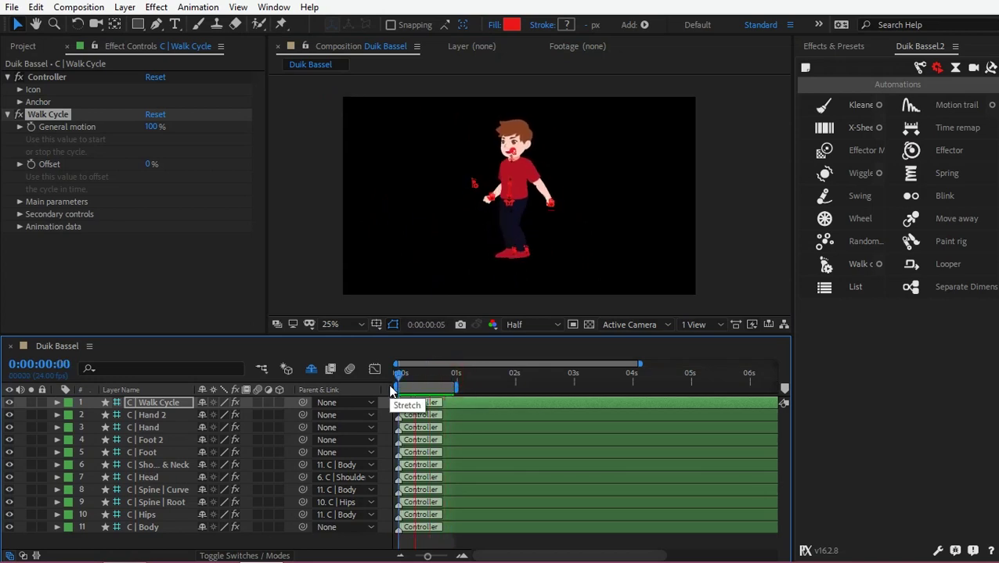
Stop the preview at frame 8 and keyframe the Walk Cycle's General motion at 0%.
key(space)
key(period)
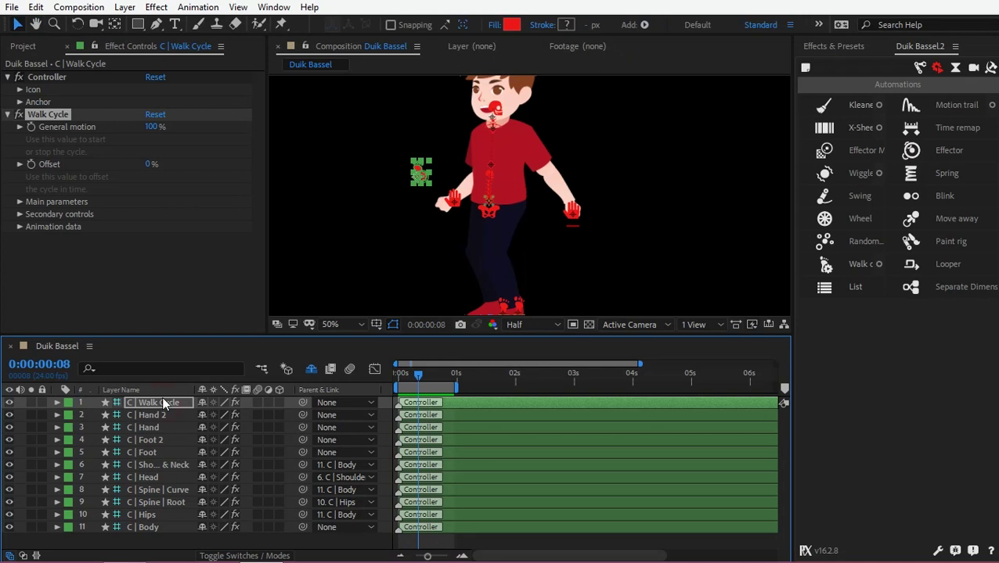
click(154, 127)
text(0)
click(145, 242)
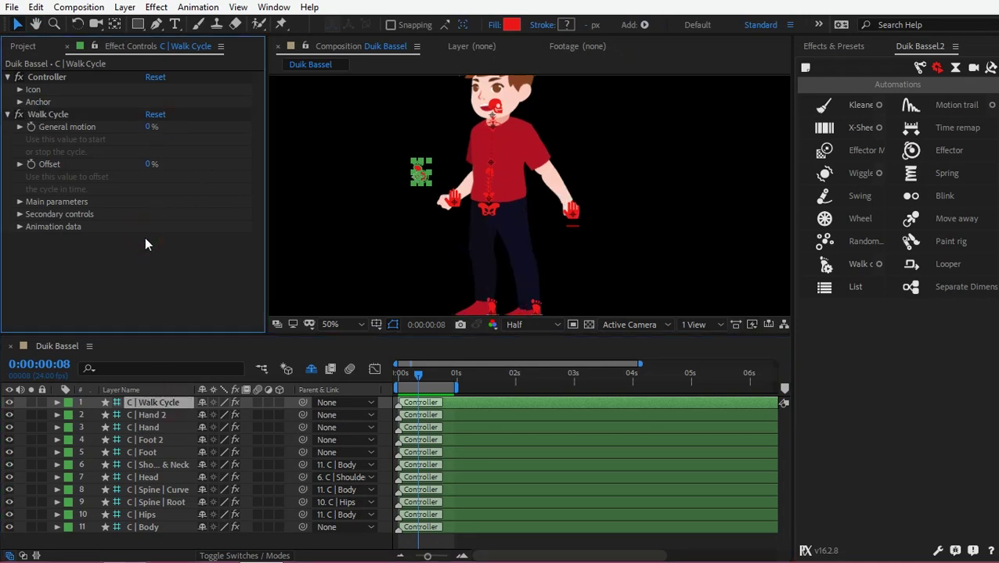
click(32, 129)
Set the Walk Cycle's General motion to 100% at frame 13.
click(430, 379)
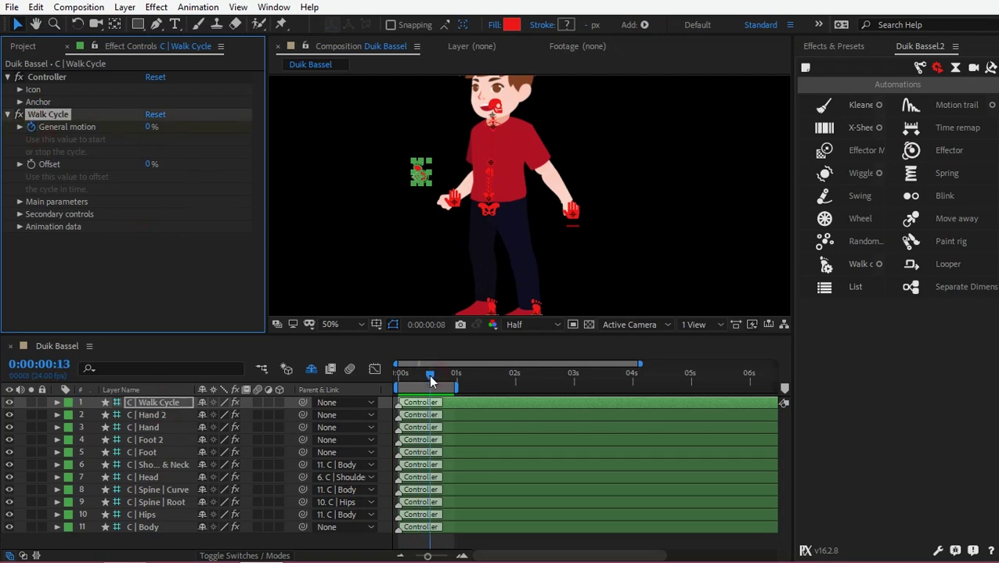
click(150, 129)
text(100)
key(Return)
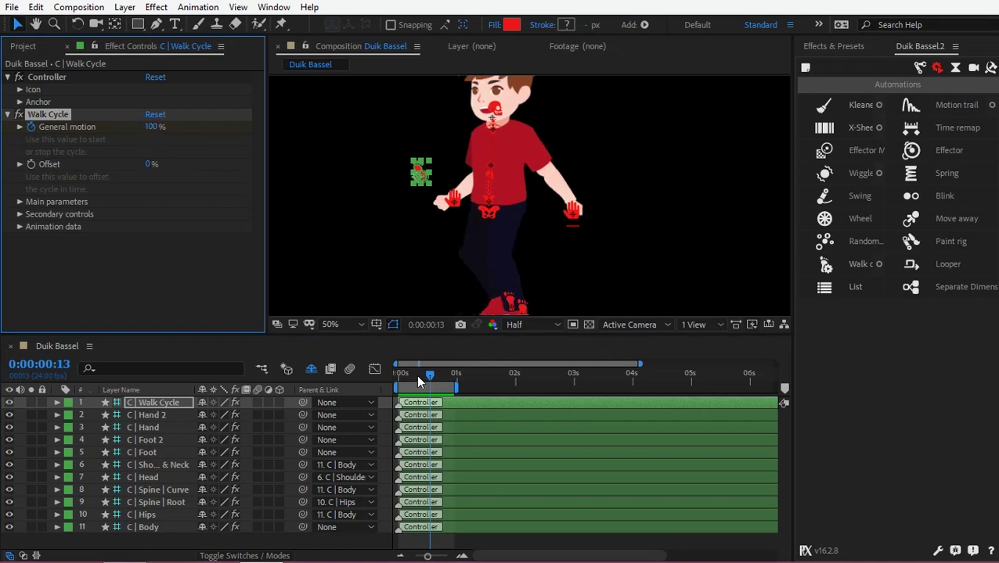
Preview the keyframed start of the walk and remove the General motion keyframes.
scroll(575, 240, down, 2)
key(space)
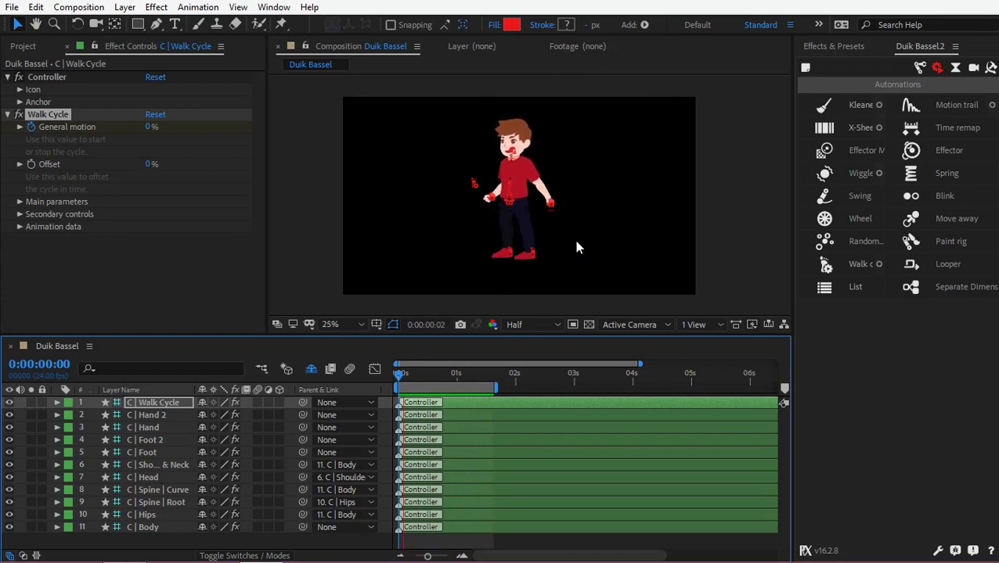
key(space)
click(32, 128)
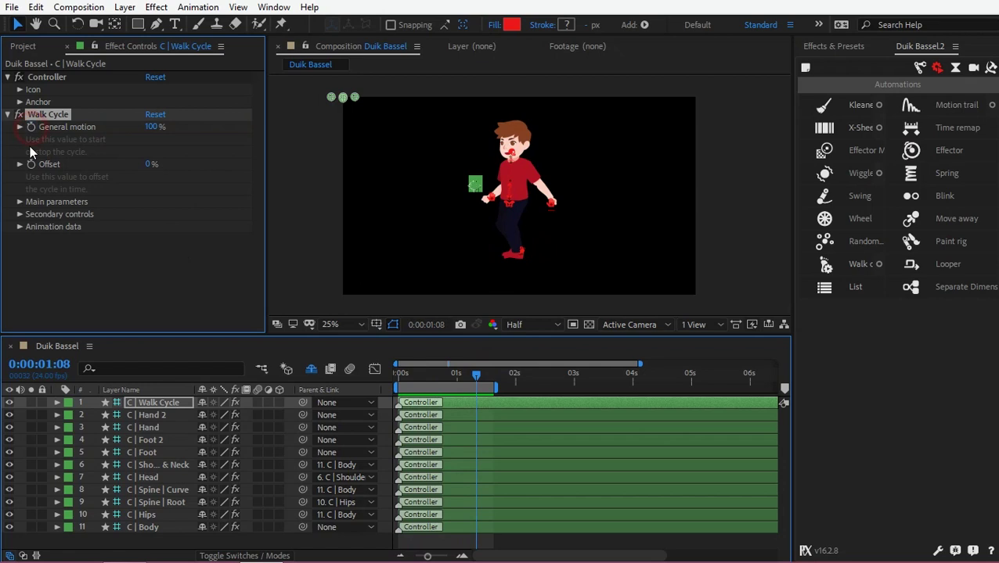
Try a slower Walk speed of -1.70 kmph in the Walk Cycle's main parameters.
click(20, 202)
click(34, 241)
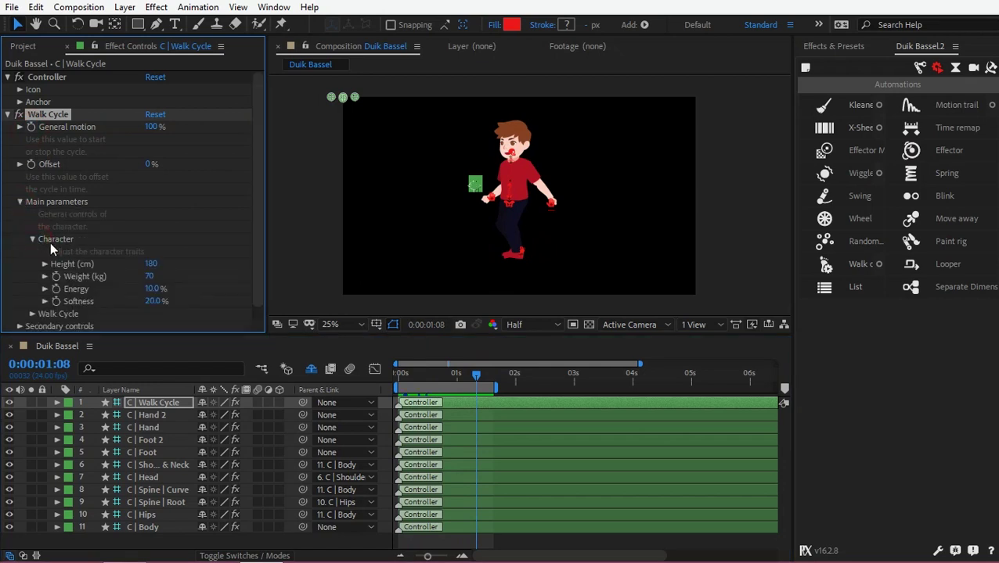
scroll(157, 313, down, 1)
drag(157, 313, 176, 324)
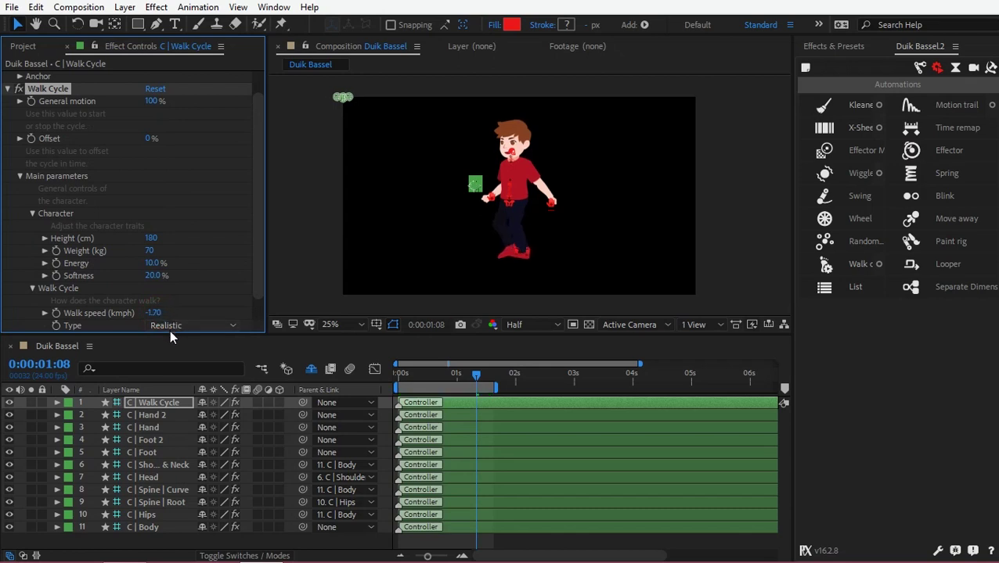
Inspect the knees at frame 14 and try the Reverse option of the C | Foot 2 controller's IK on and off.
click(400, 383)
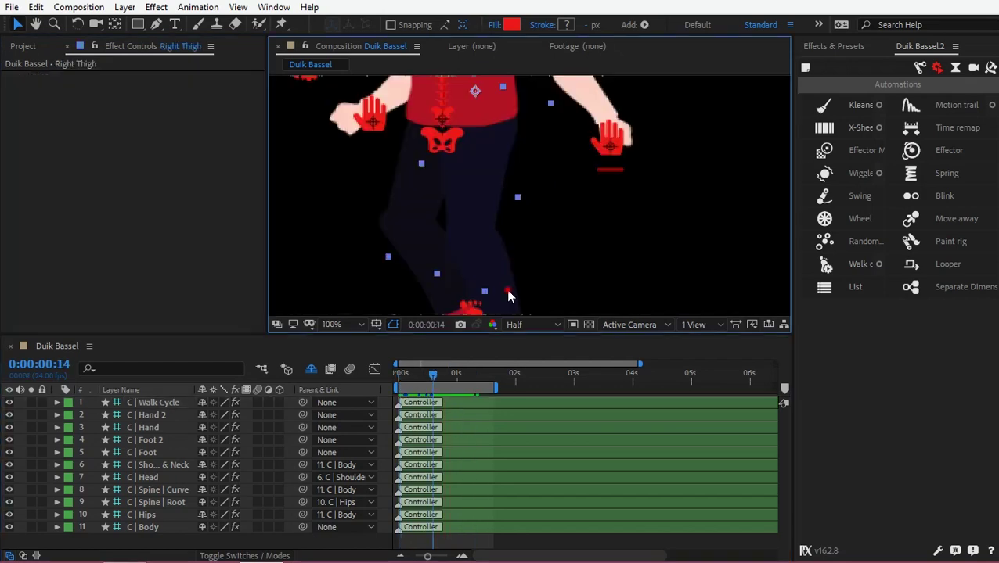
click(506, 289)
key(space)
drag(505, 289, 493, 170)
key(v)
scroll(493, 132, down, 2)
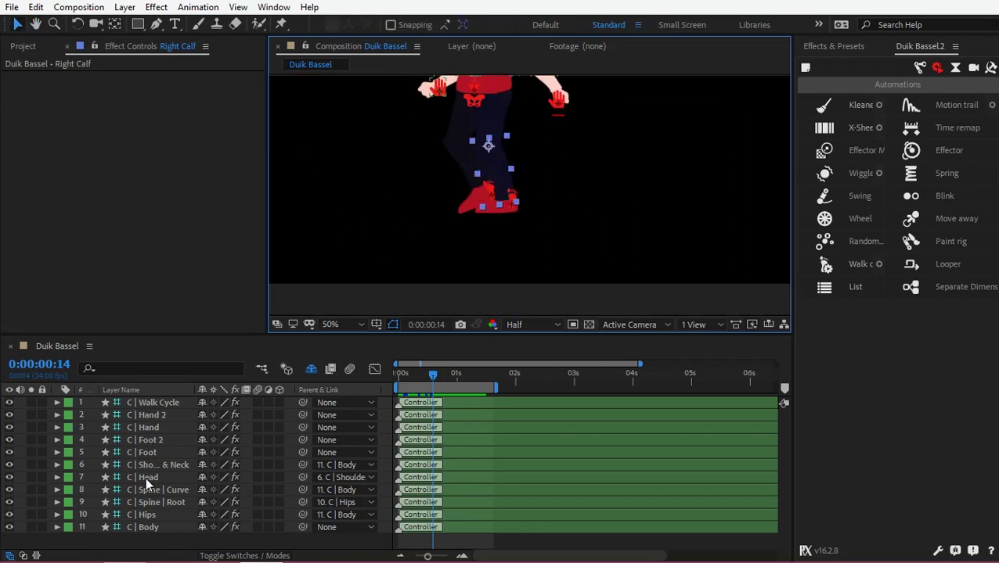
click(155, 443)
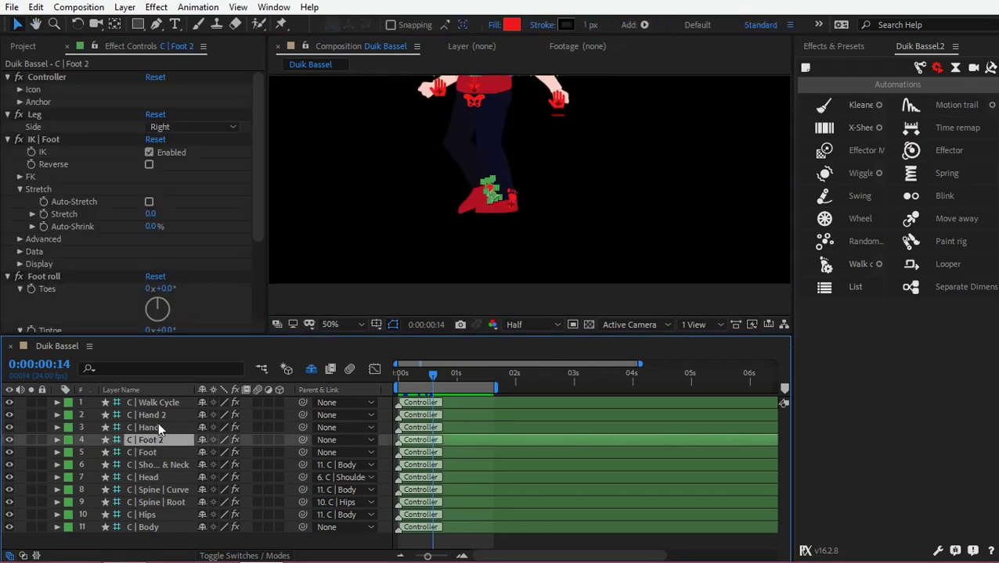
click(149, 165)
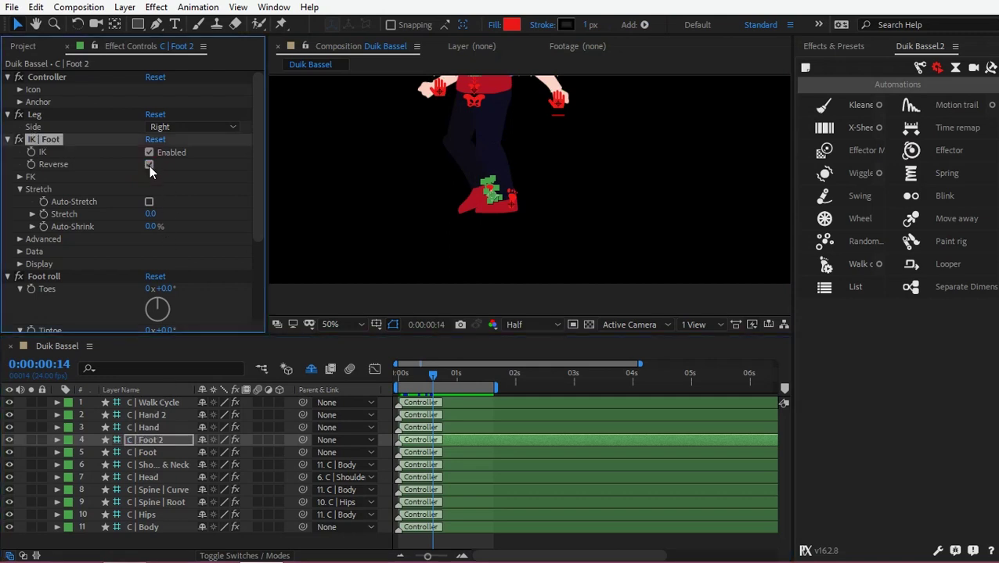
click(149, 164)
Try reversing the IK of the C | Foot controller and preview the walk from the first frame.
click(147, 454)
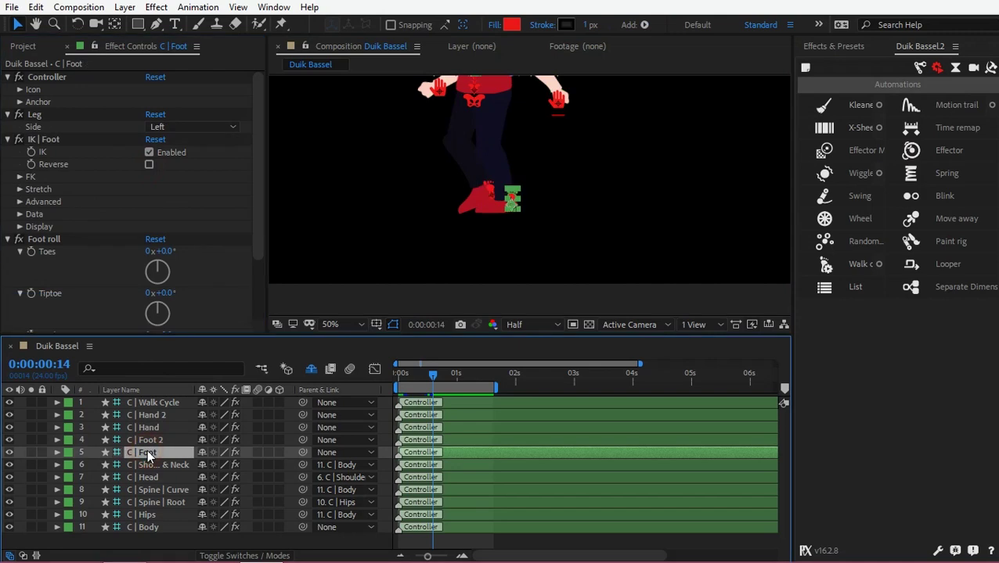
click(149, 165)
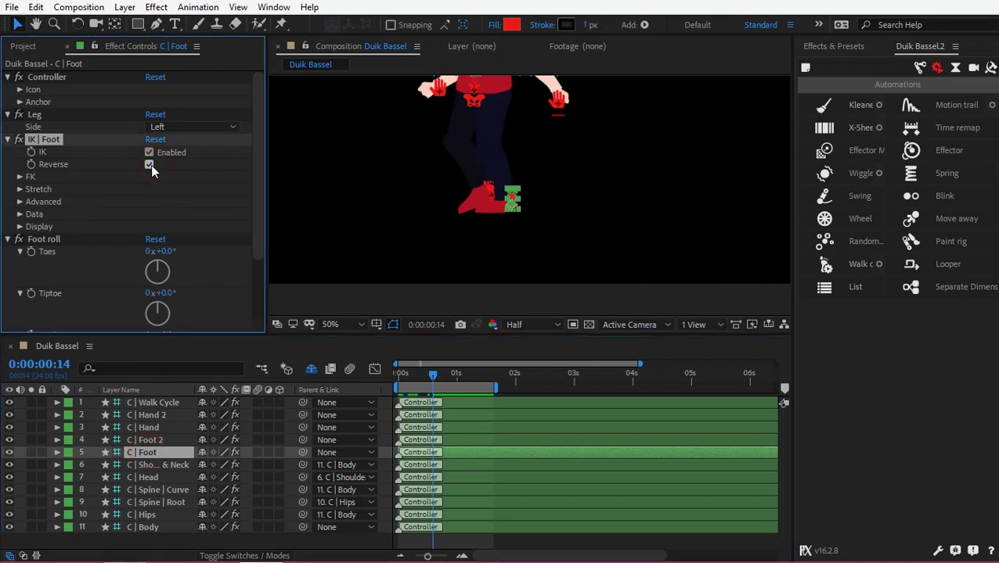
click(407, 374)
click(398, 381)
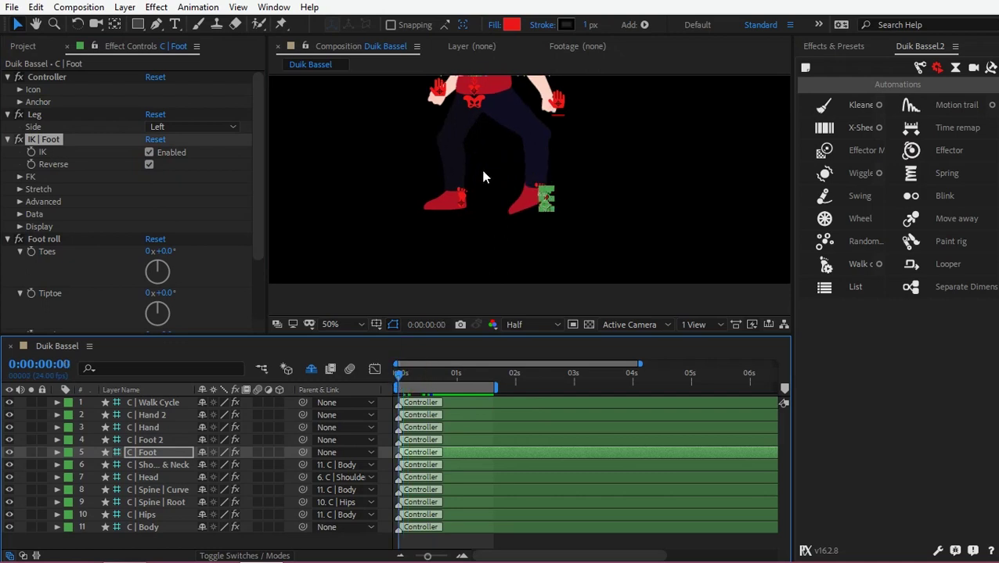
scroll(480, 166, down, 2)
key(space)
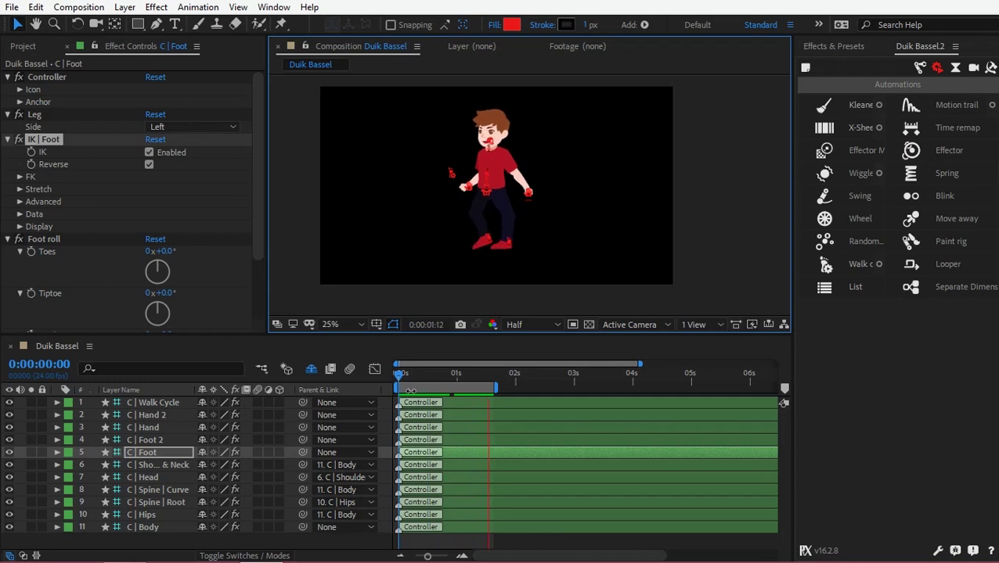
key(space)
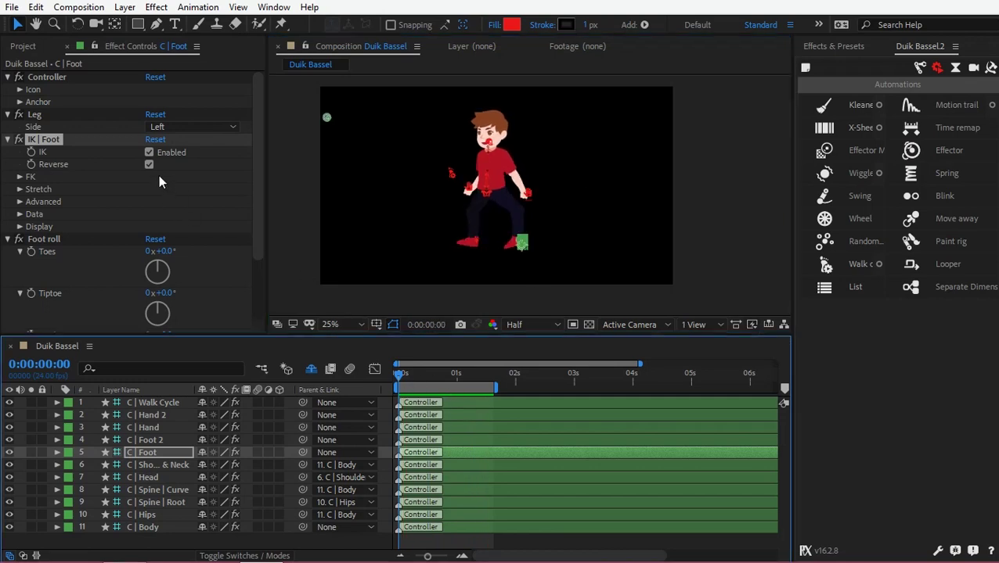
Turn off the IK Reverse option of the C | Foot controller and replay the walk.
click(149, 165)
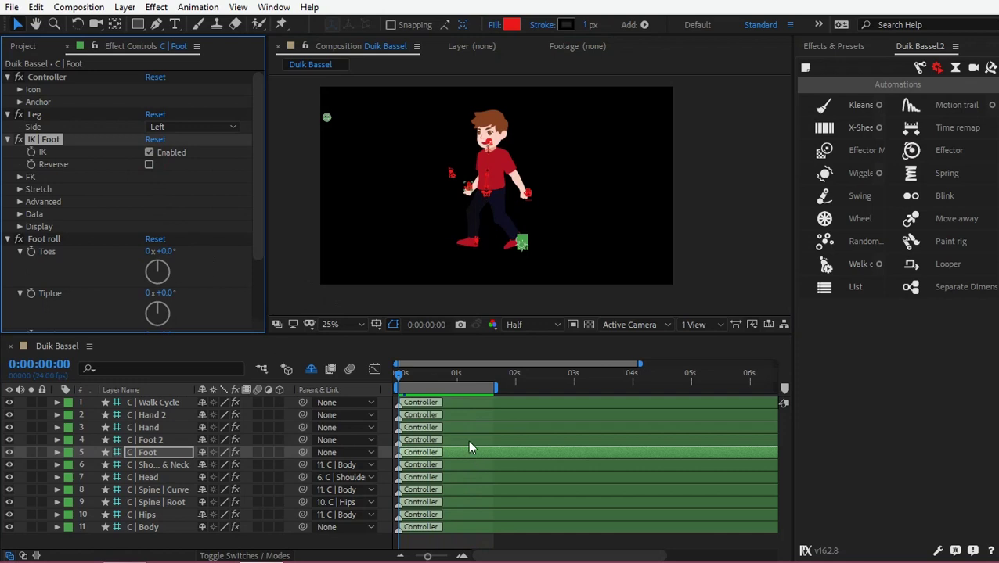
key(space)
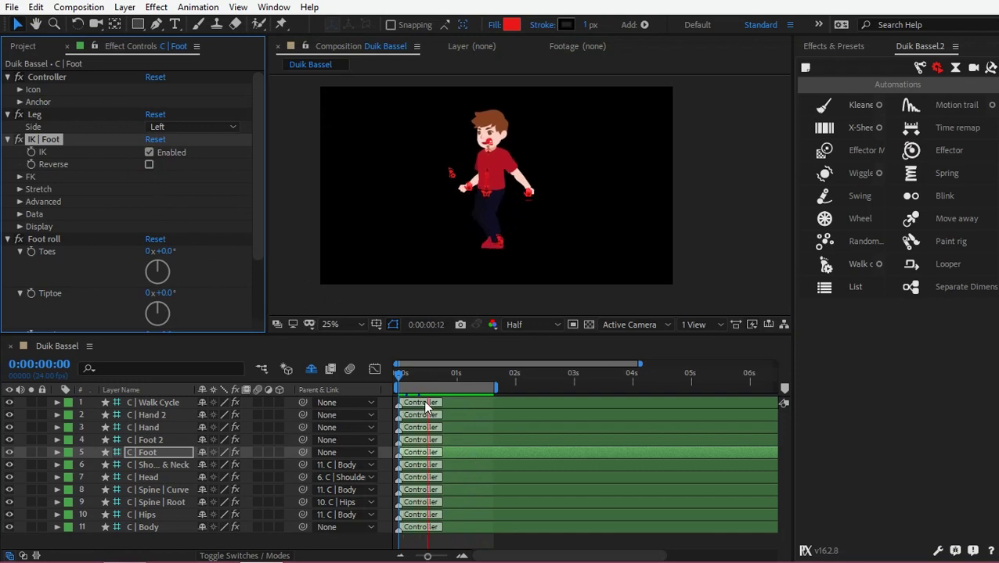
key(space)
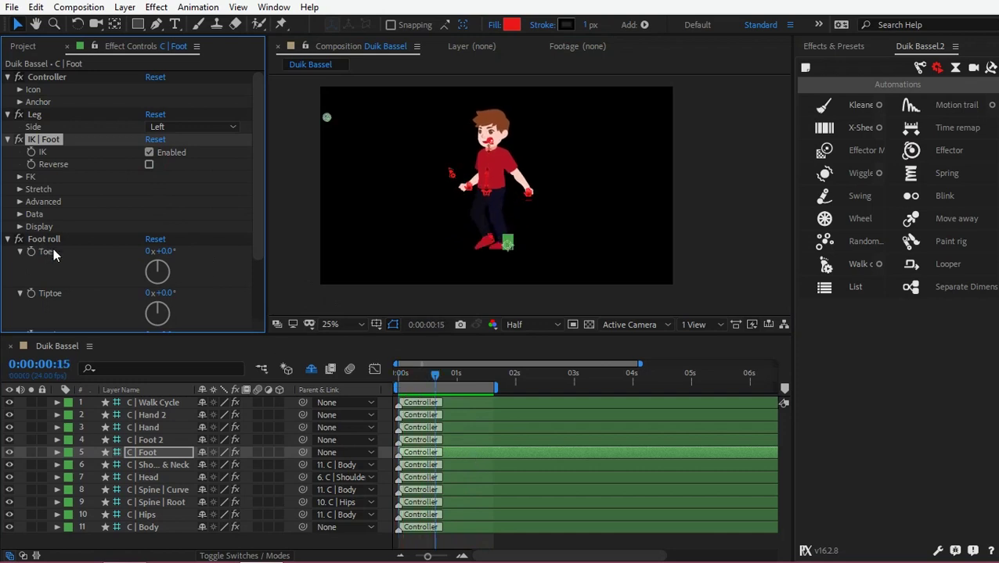
Set the Neck swing to 10° in the neck and head settings of the C | Walk Cycle controller.
click(156, 402)
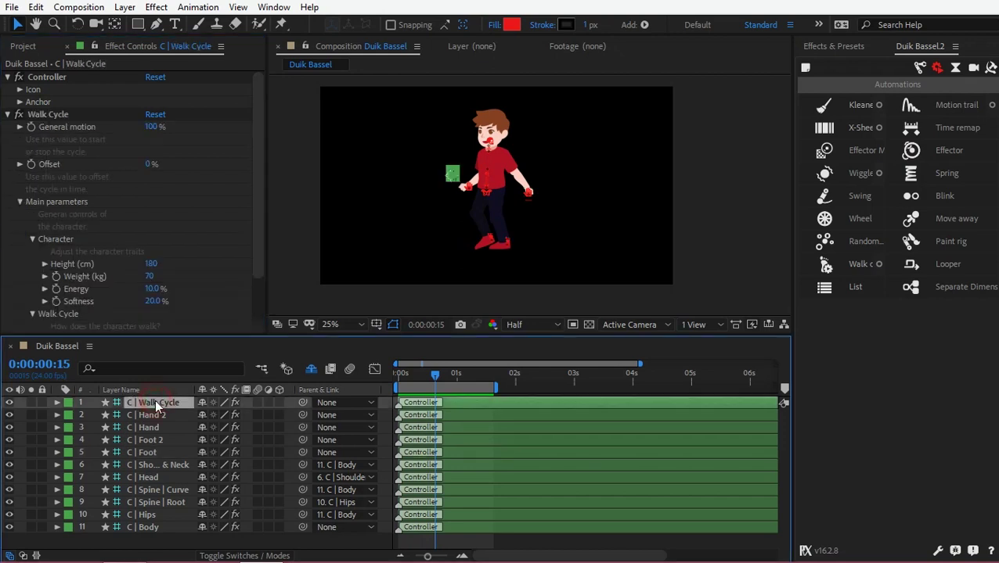
scroll(47, 282, down, 3)
click(20, 314)
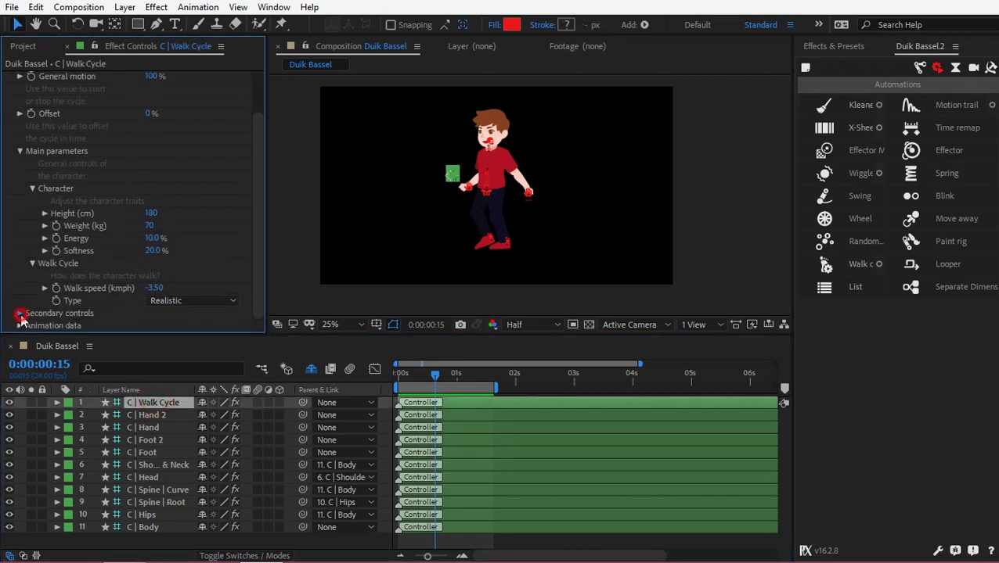
click(33, 288)
drag(163, 285, 168, 284)
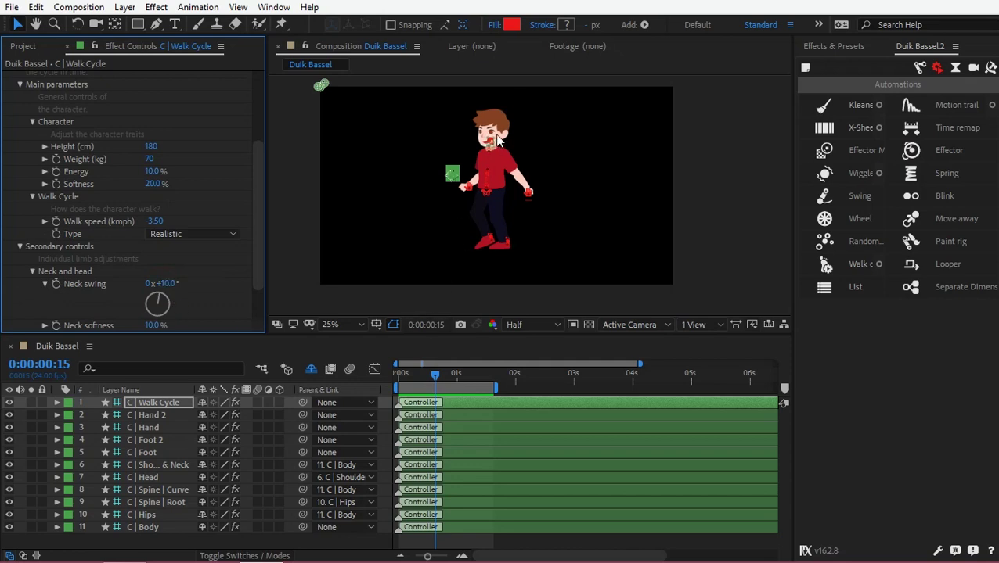
Preview the walk from the first frame with the view on the character's head and upper body.
scroll(495, 147, up, 1)
drag(520, 105, 535, 170)
click(420, 380)
drag(421, 385, 389, 381)
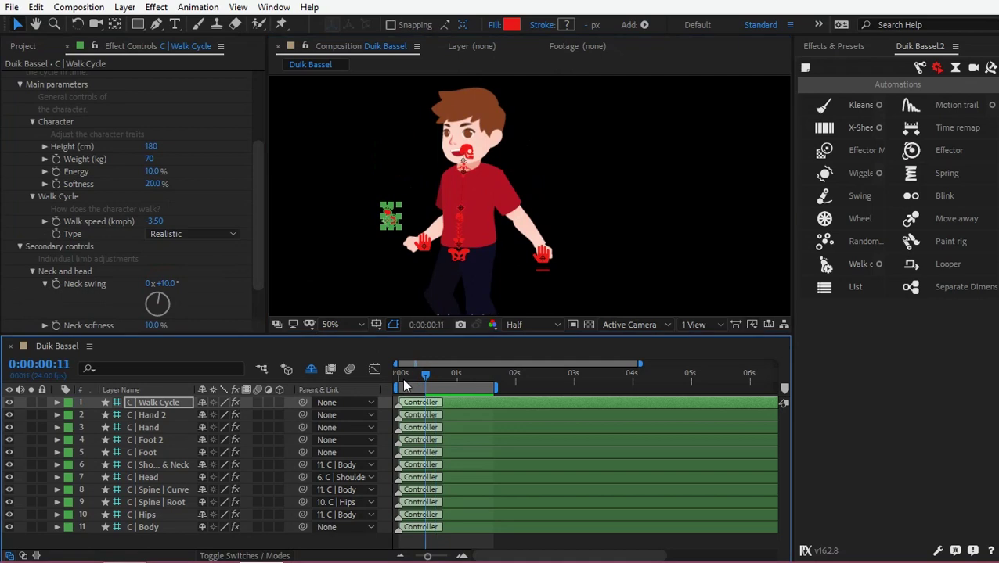
key(space)
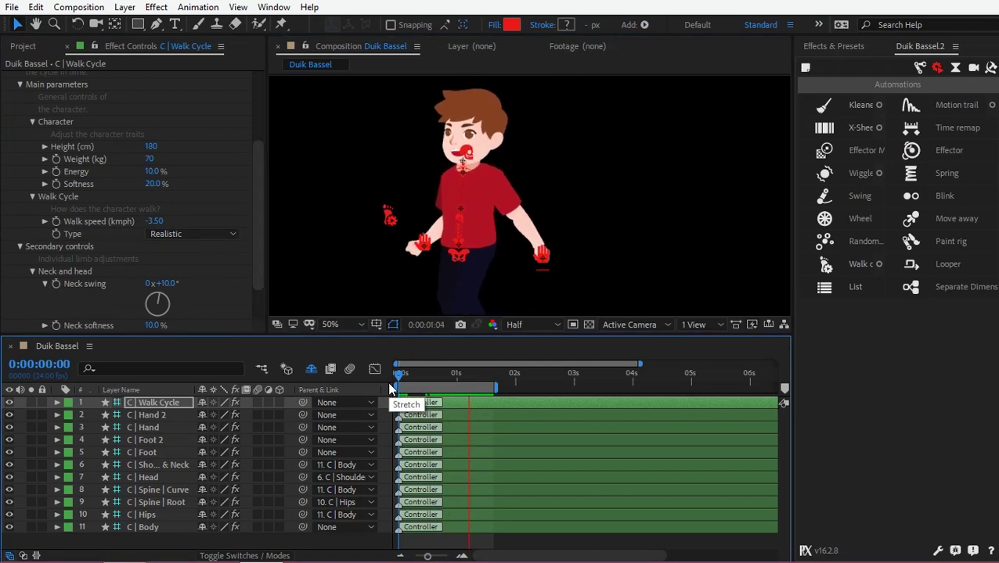
scroll(501, 280, down, 1)
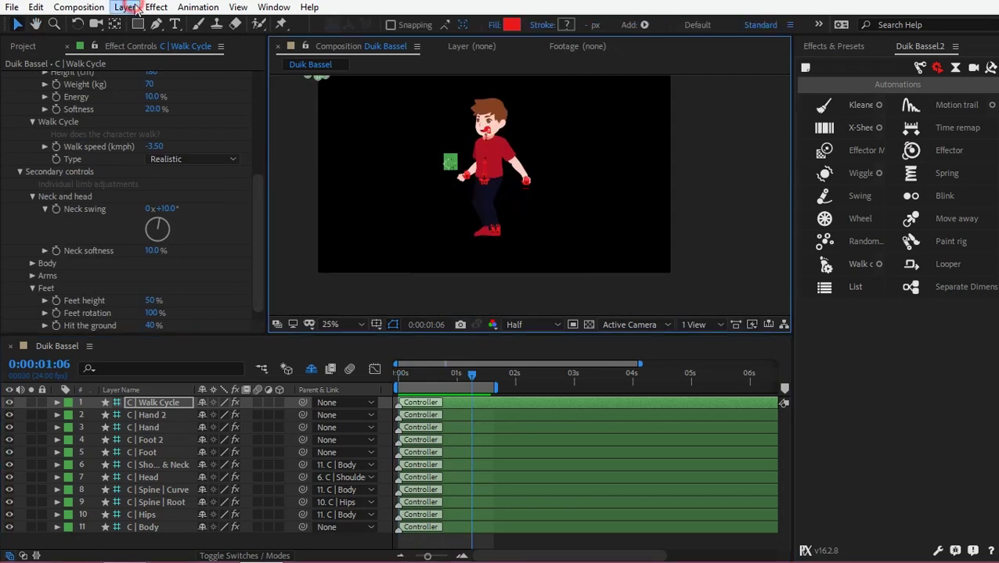
Change the composition's background color from black to a pale orange beige.
click(124, 7)
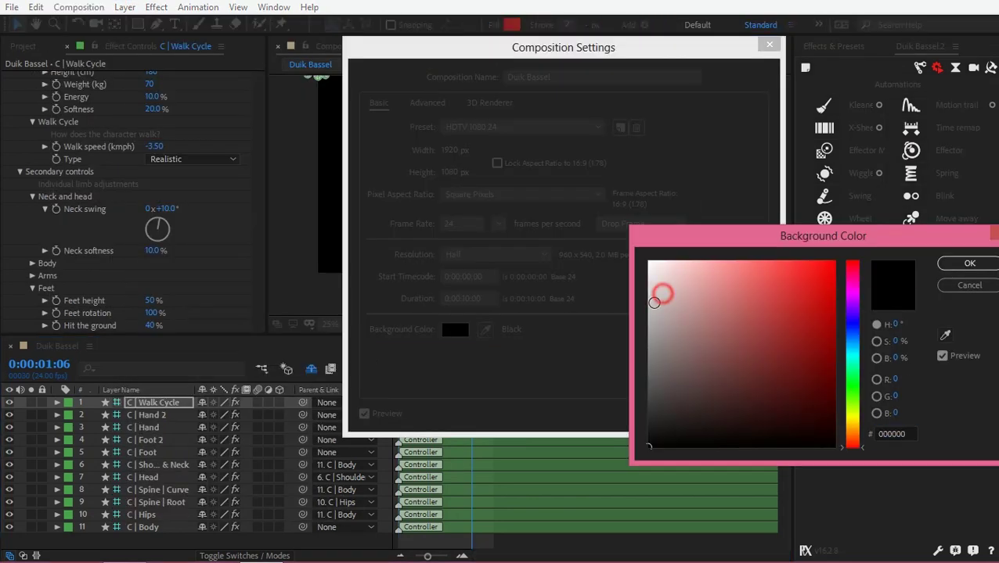
drag(659, 292, 733, 313)
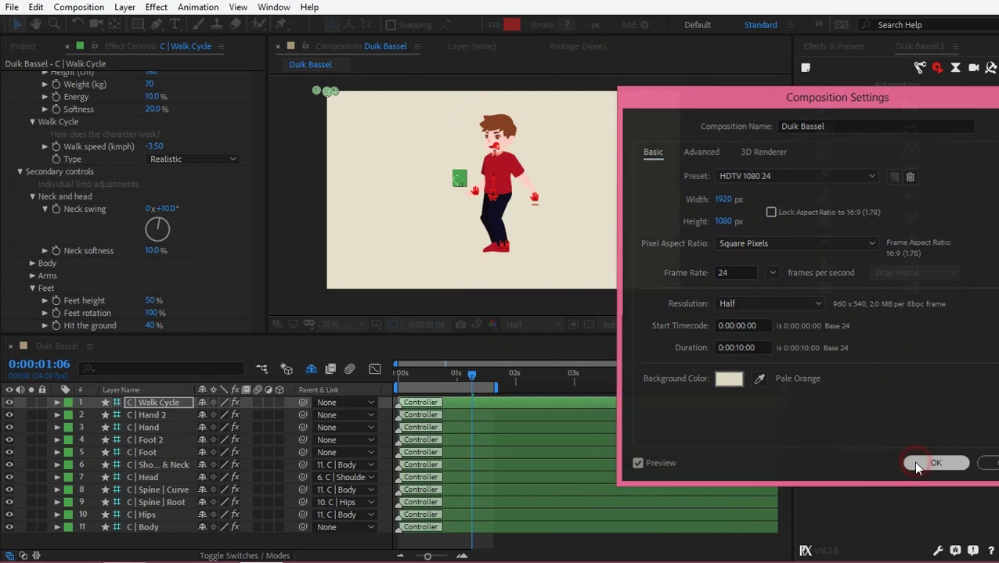
click(914, 464)
Draw a thin black ground line with the Pen tool, slanting across the full composition beneath the feet, and preview the walk on it.
click(156, 24)
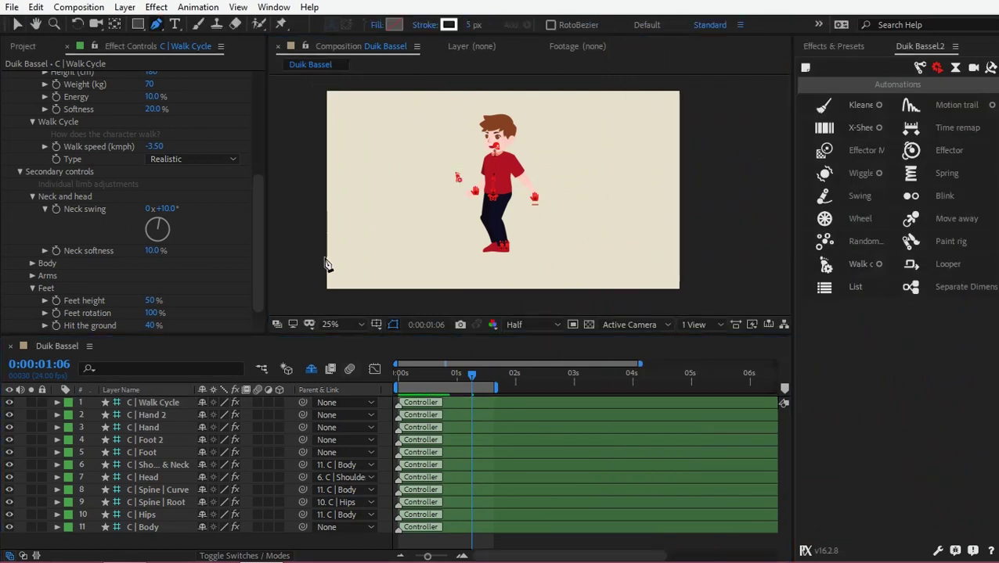
click(319, 264)
click(701, 250)
key(ctrl+z)
shift+click(691, 263)
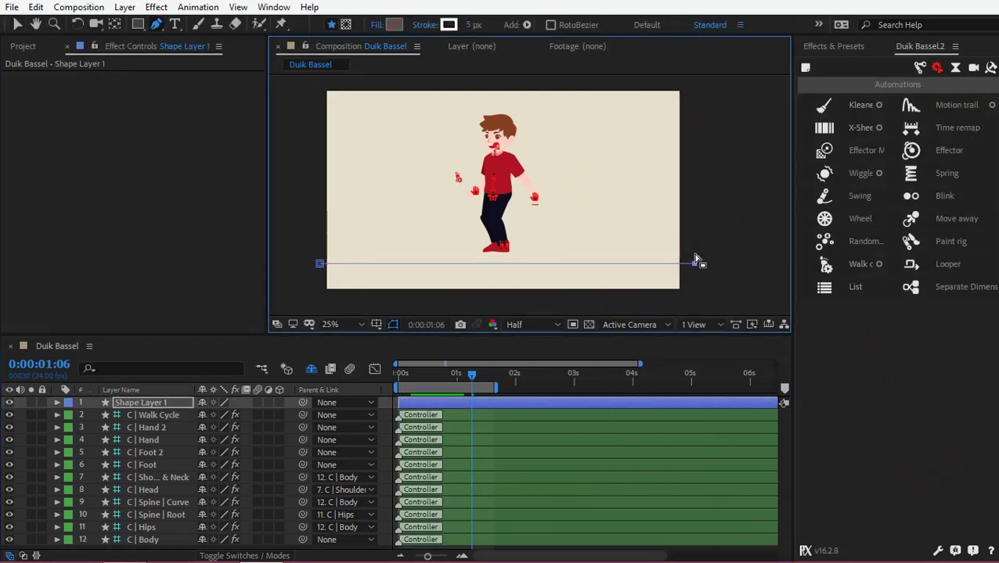
drag(690, 236, 691, 239)
drag(691, 239, 694, 241)
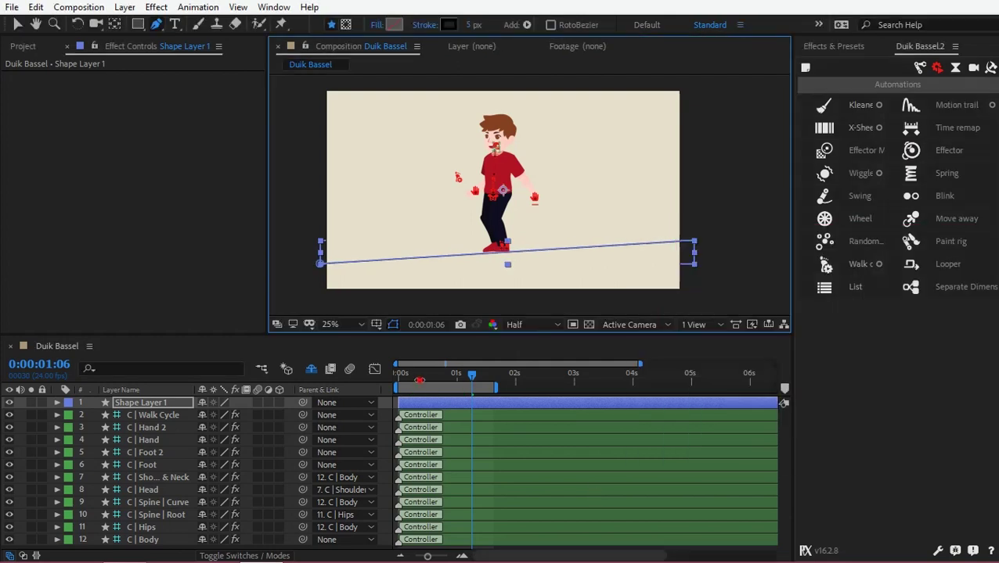
drag(419, 380, 397, 380)
key(space)
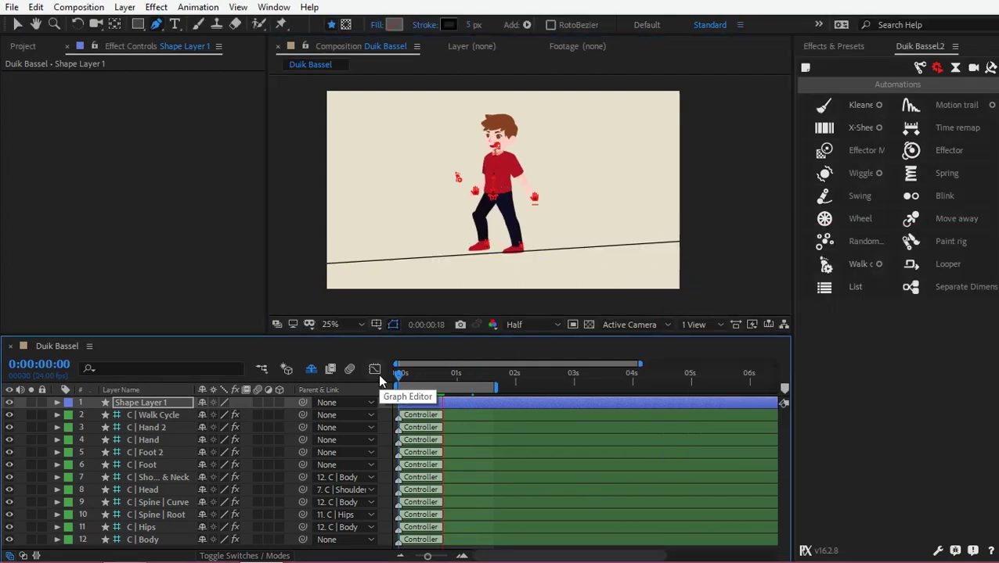
Nudge the ground line slightly down below the character's feet and replay the walk.
click(165, 401)
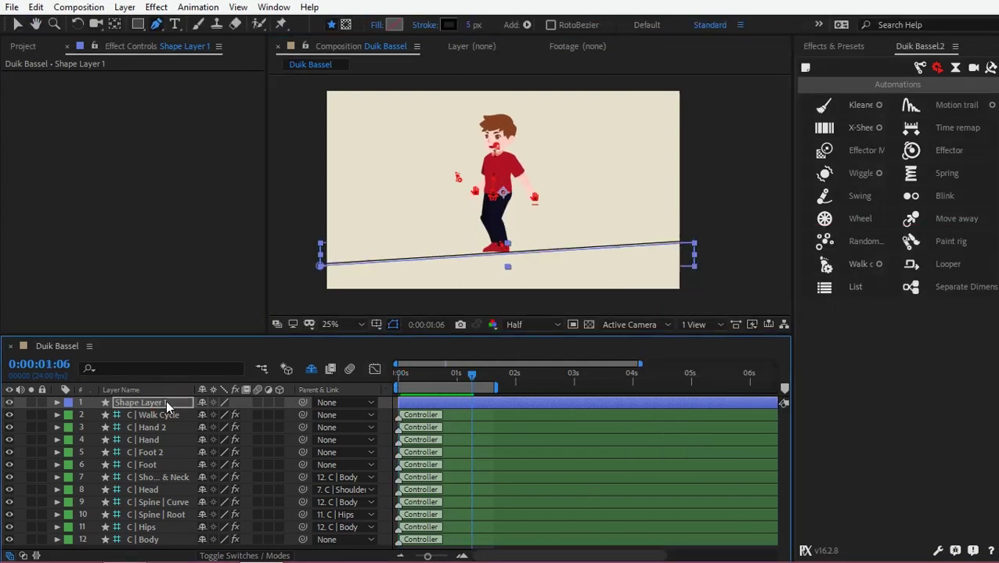
key(Down)
key(Down)
key(Down)
key(space)
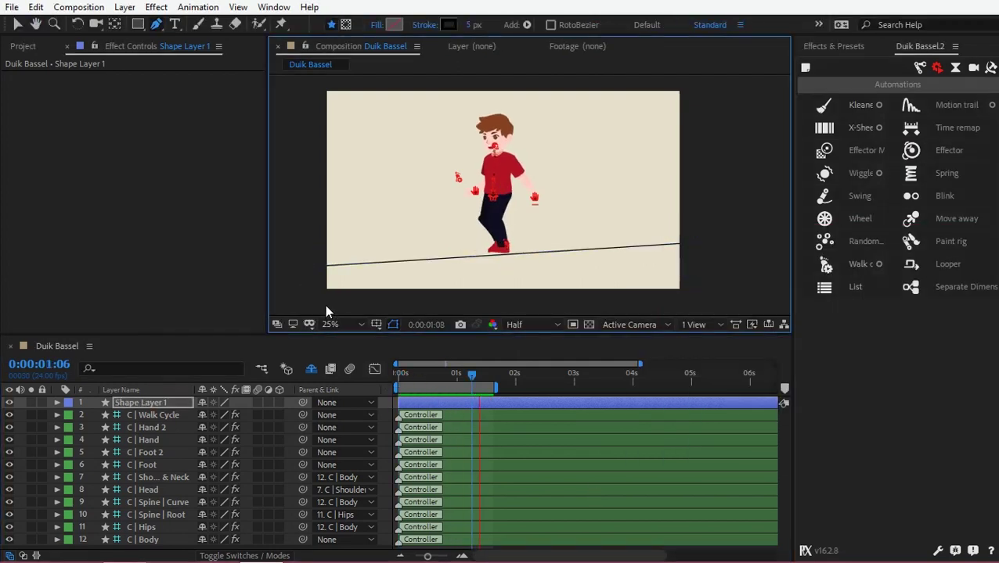
scroll(505, 211, up, 3)
key(space)
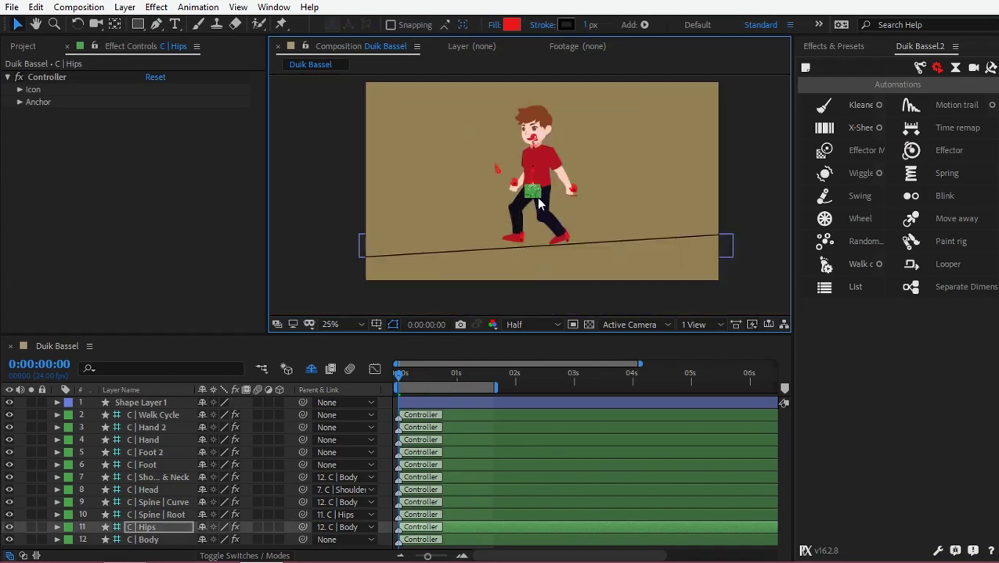
Move the C | Hand 2 controller up and away from the character's front hand.
scroll(539, 166, up, 4)
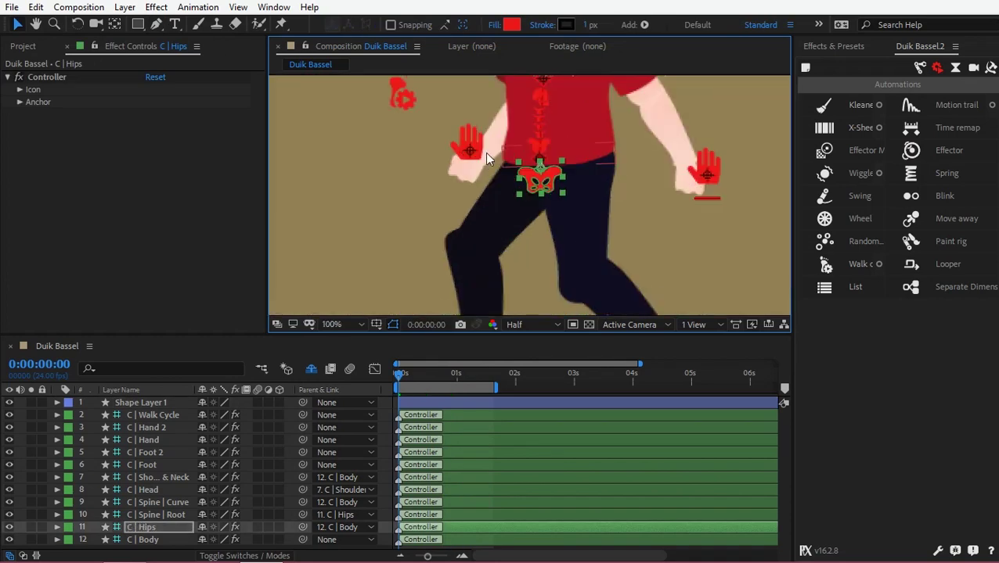
click(470, 147)
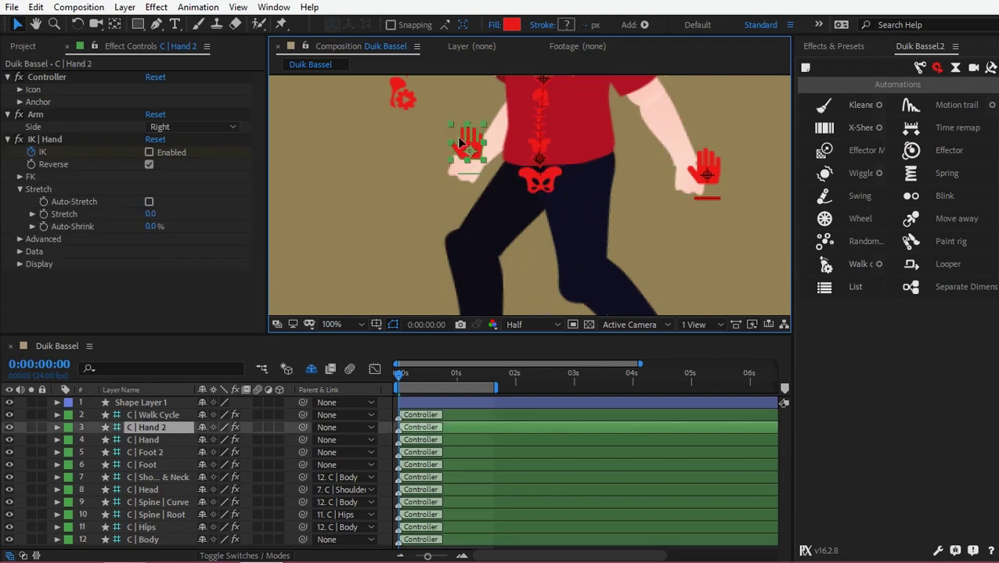
drag(470, 148, 423, 110)
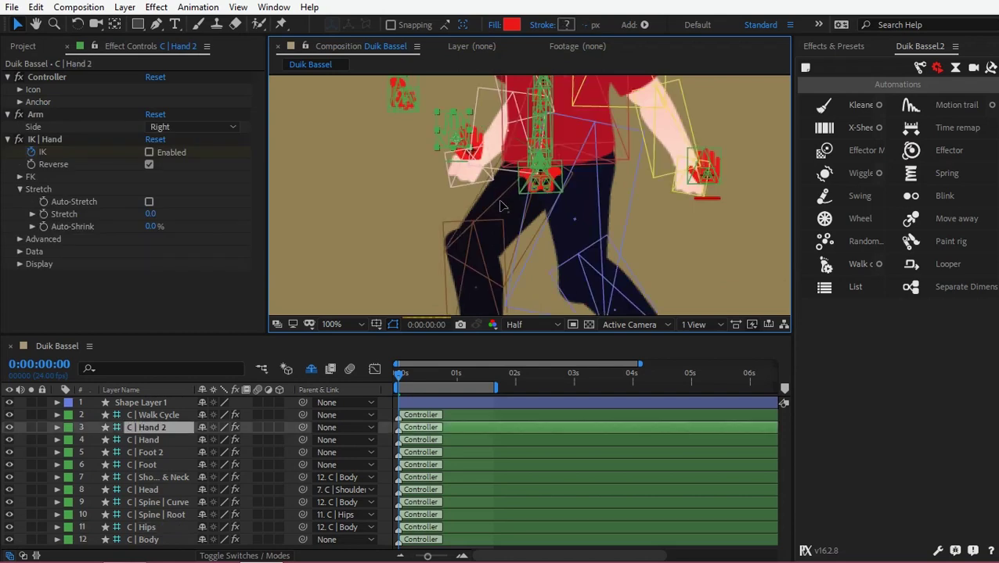